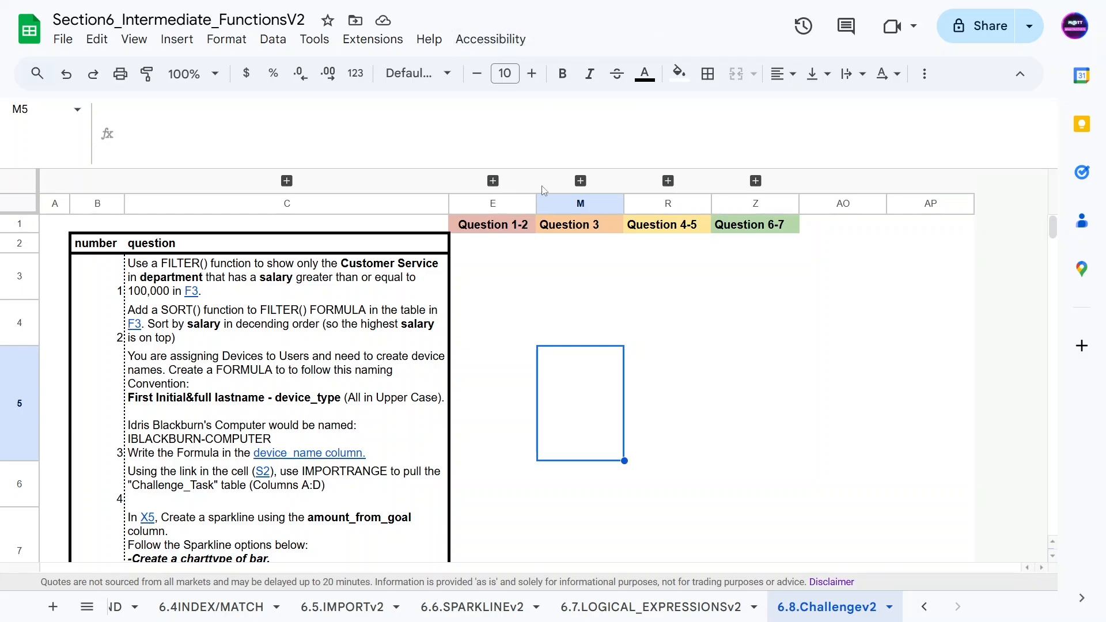
Step: Read the first question's instructions in the task list
left_click(56, 289)
left_click(103, 279)
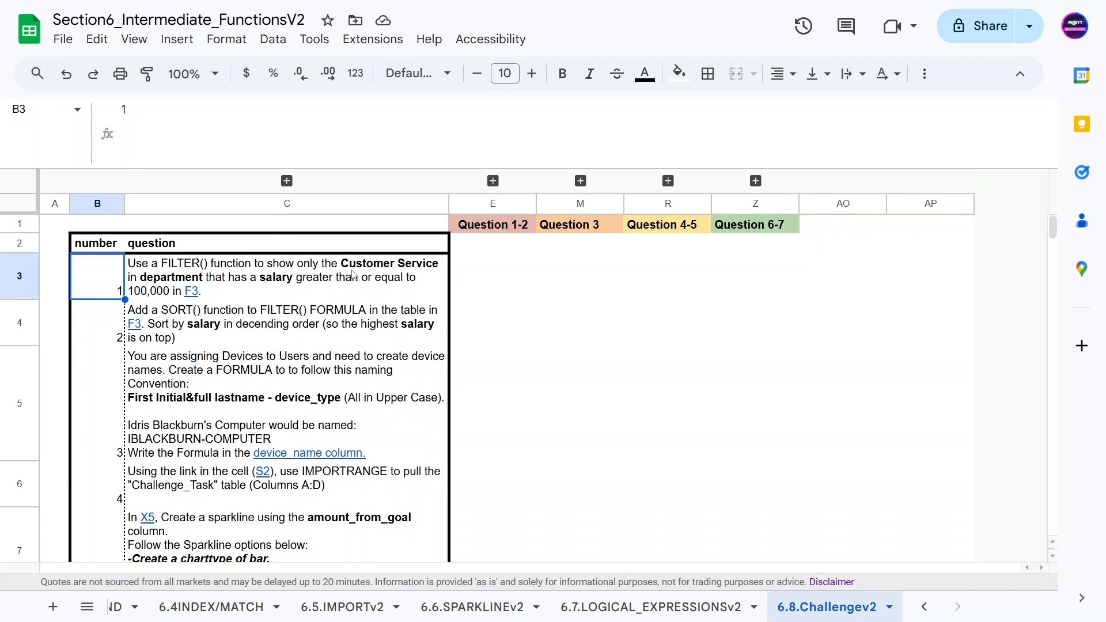
left_click(230, 281)
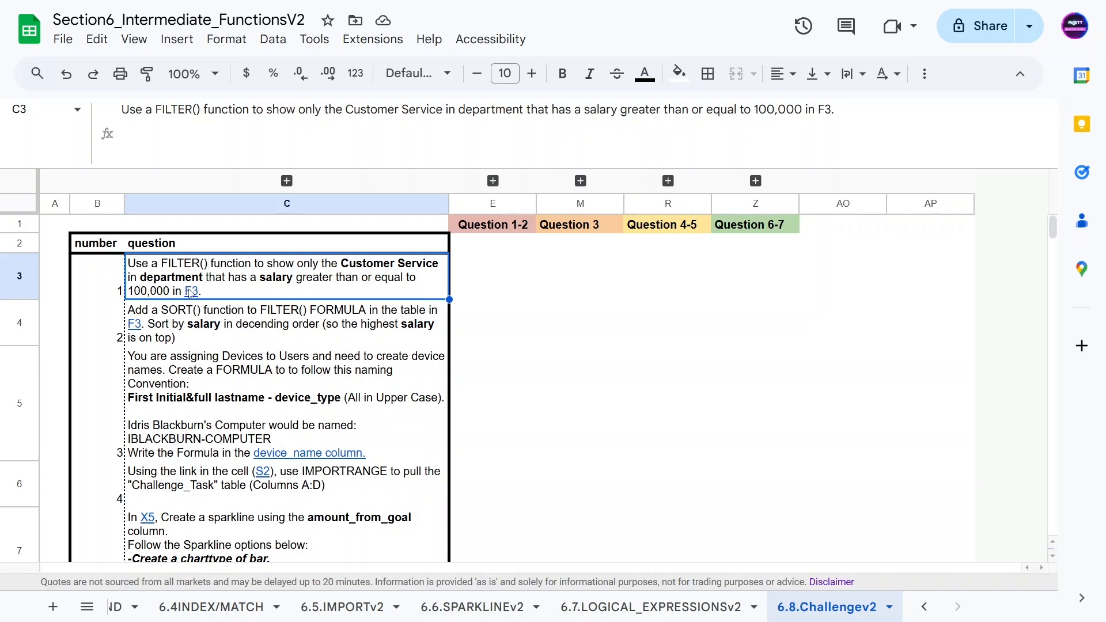
Step: Unhide the collapsed Question 1-2 columns and select cell F3
mouse_move(194, 292)
left_click(211, 326)
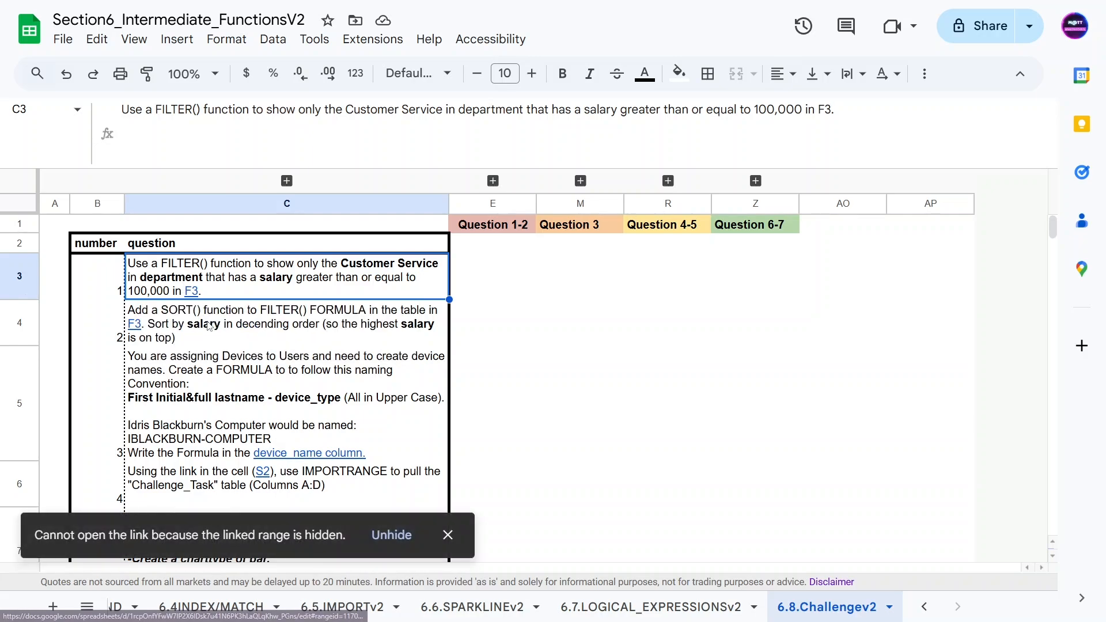
left_click(384, 540)
left_click(487, 288)
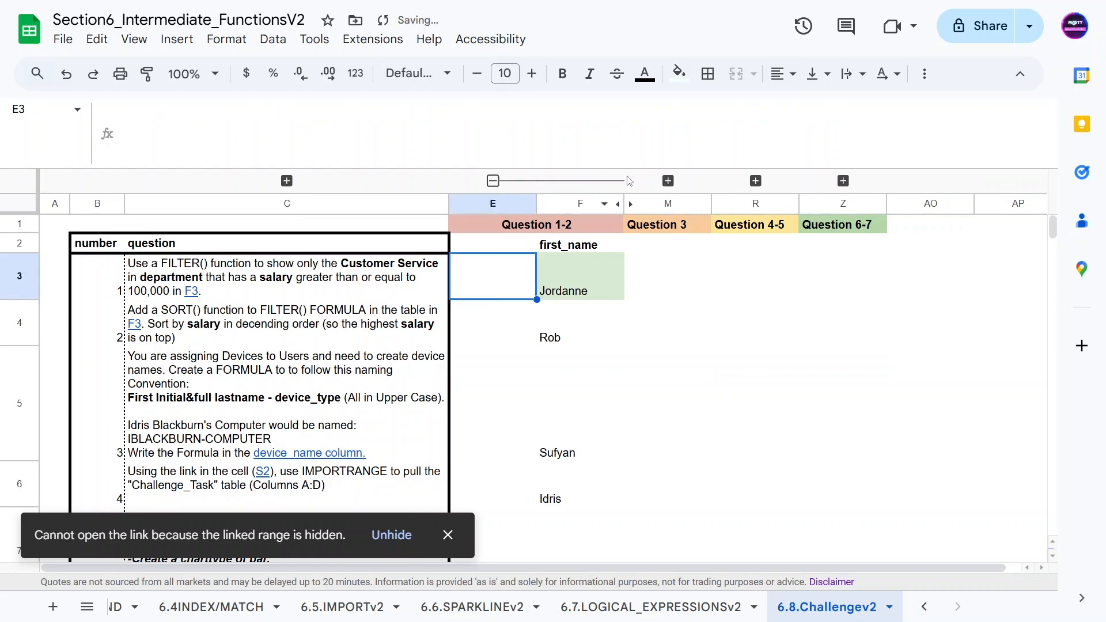
left_click(630, 205)
left_click(551, 276)
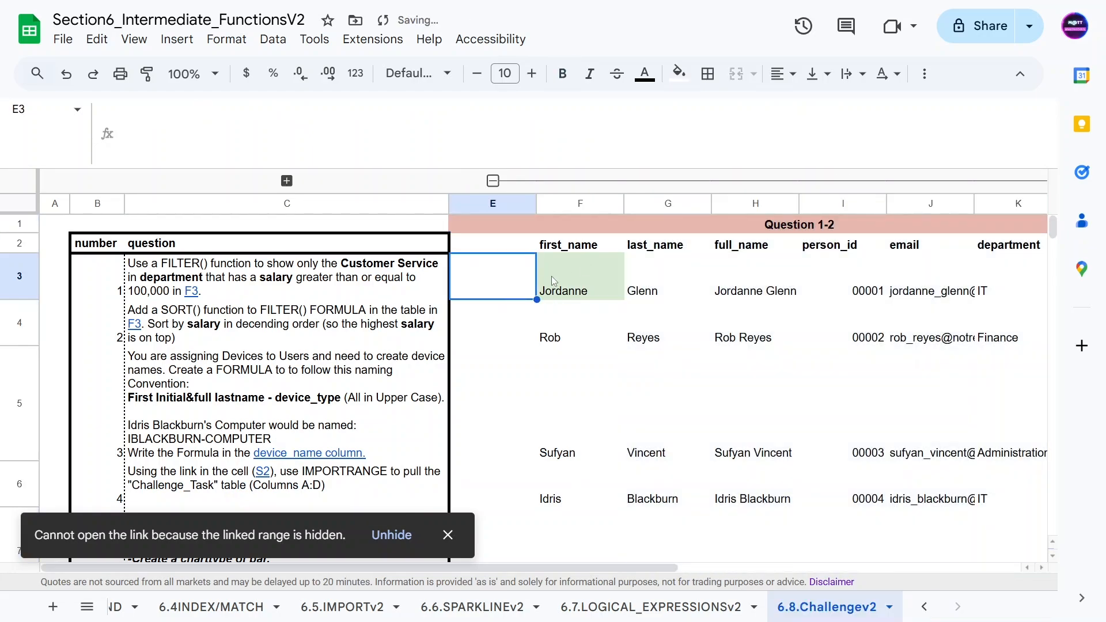
Step: Wrap F3's formula in FILTER, keeping rows where data_table[department] equals "Customer Service"
left_click(125, 110)
type("FI")
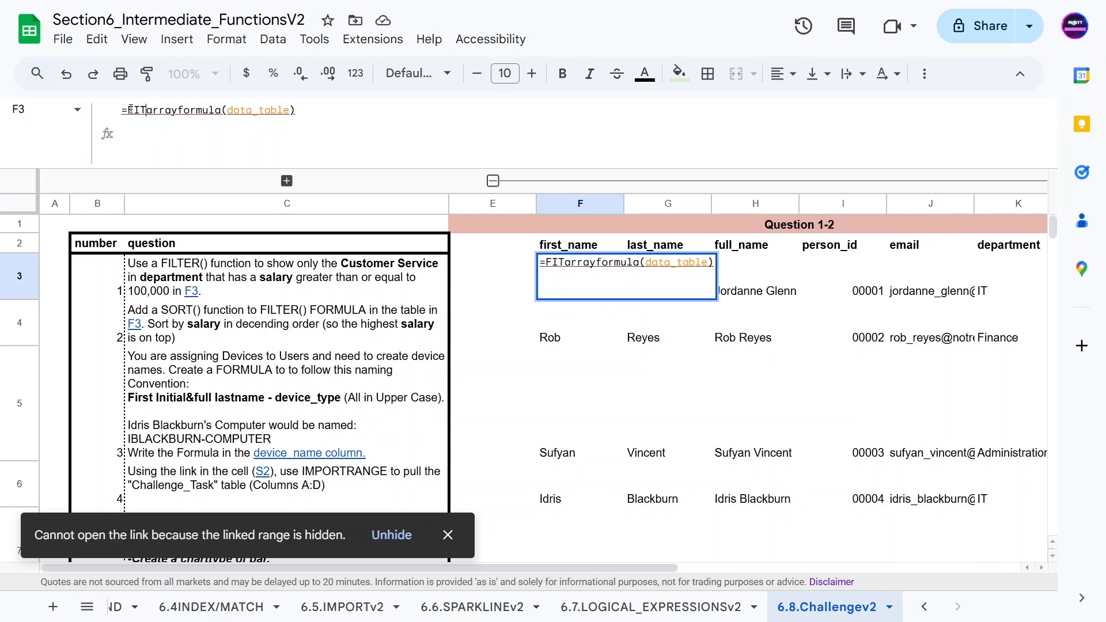
type("LTER(")
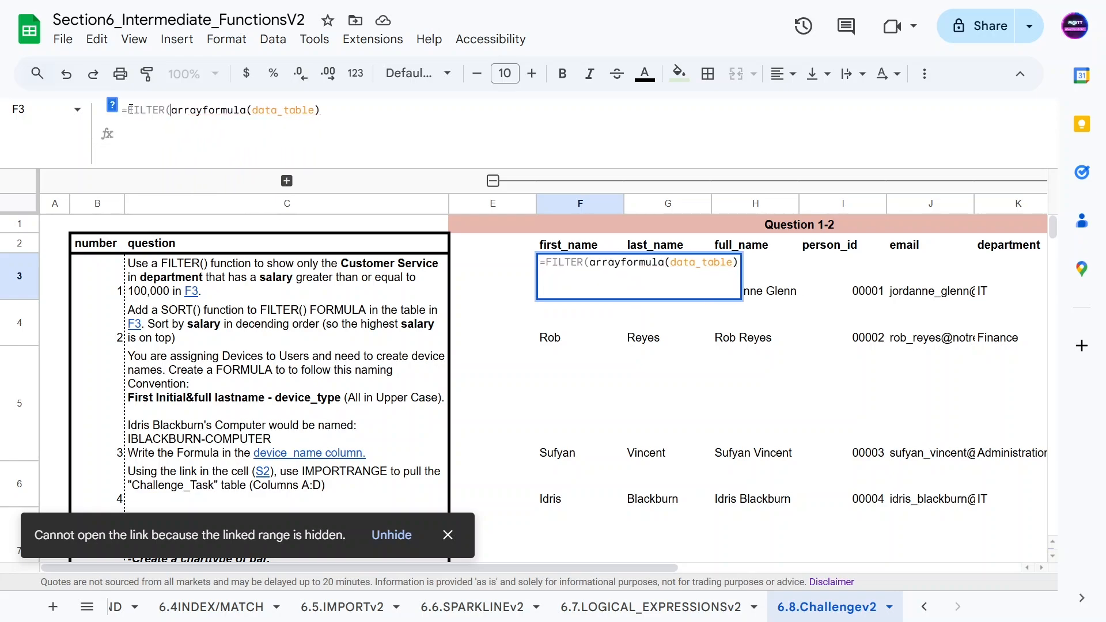
left_click(111, 105)
left_click(340, 110)
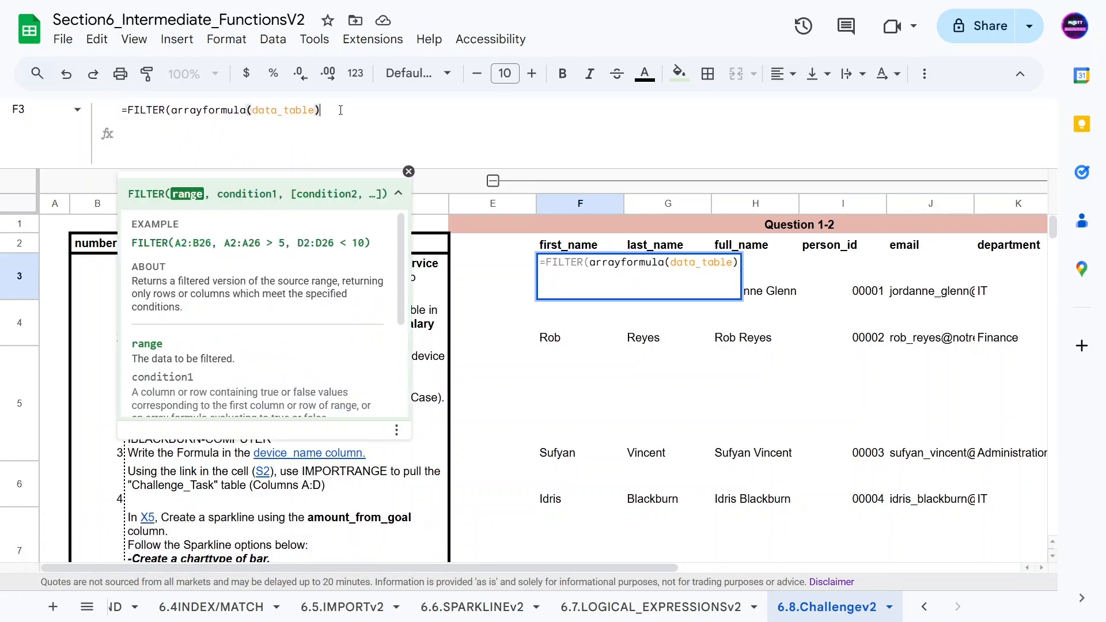
type(", ")
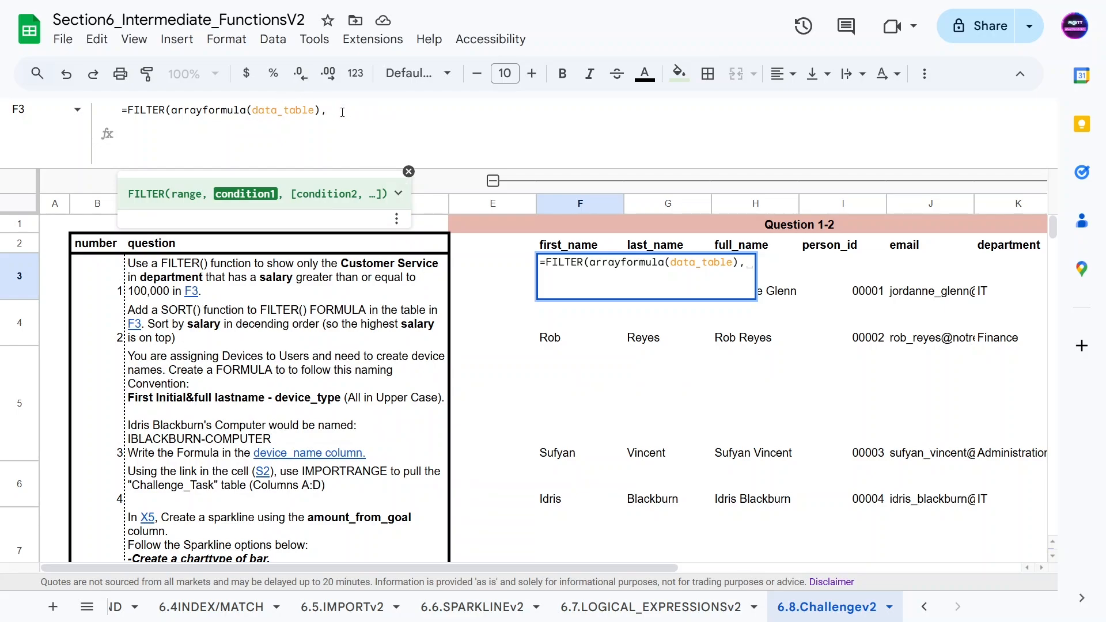
type("data_table")
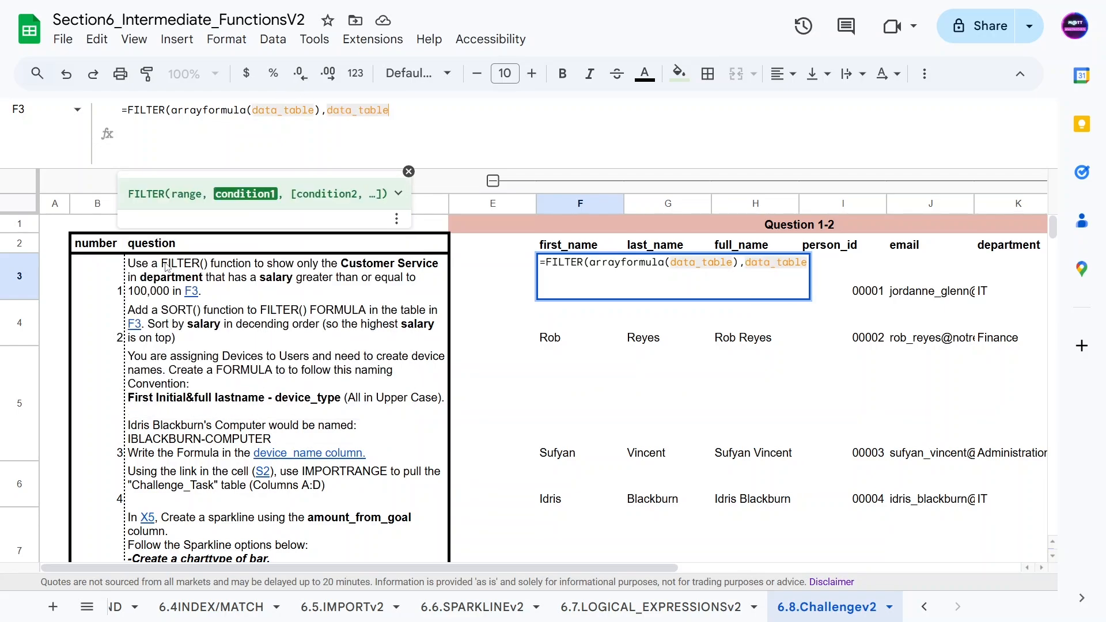
type("[")
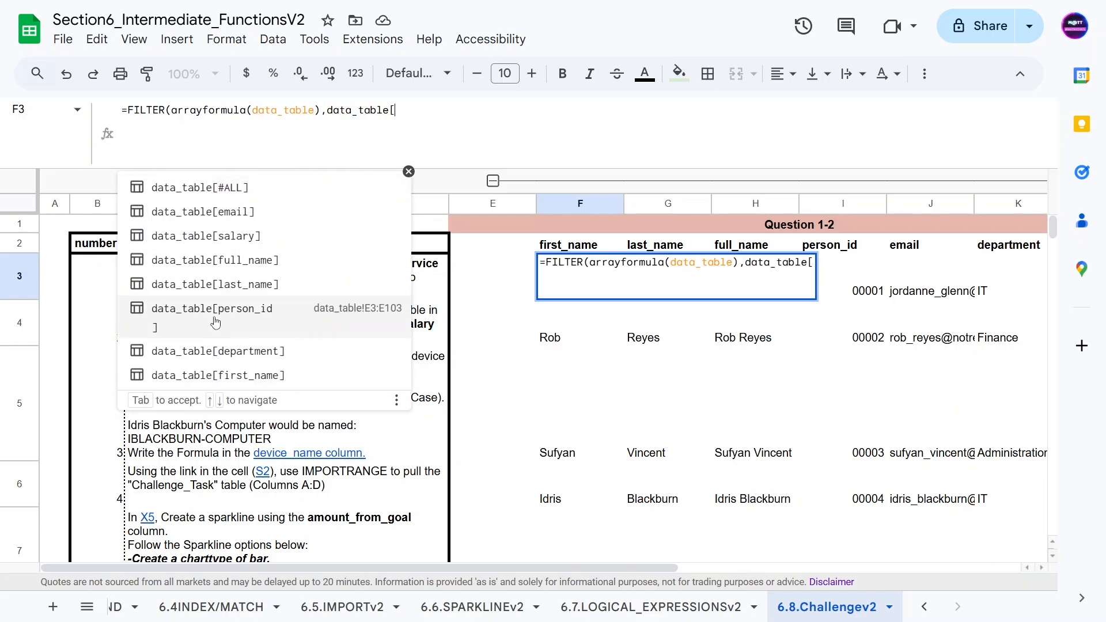
left_click(217, 348)
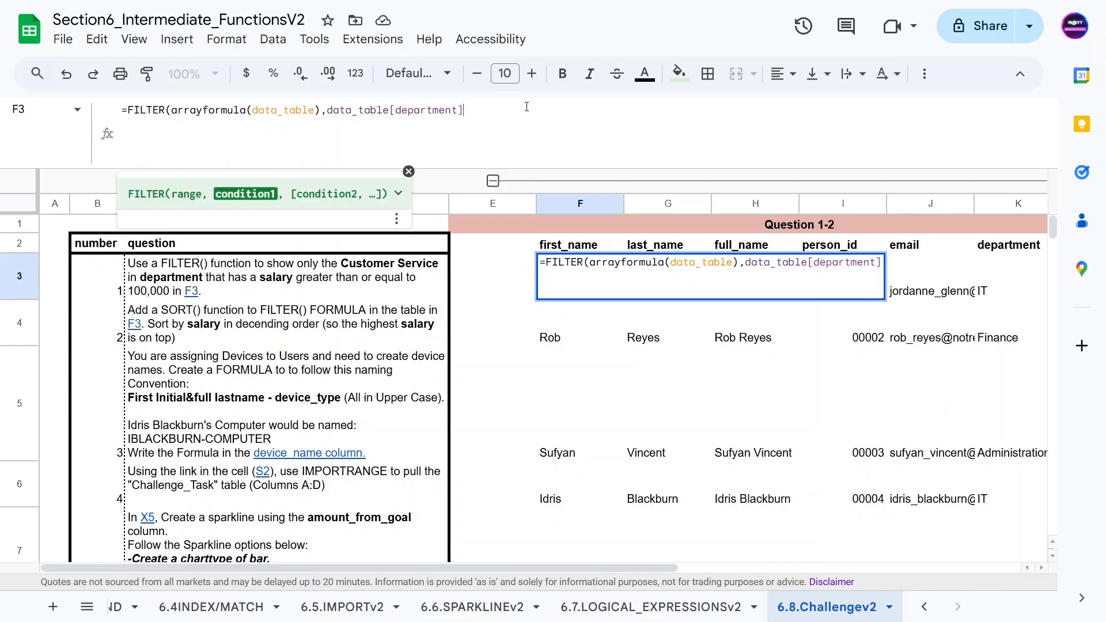
type("=\"Cust")
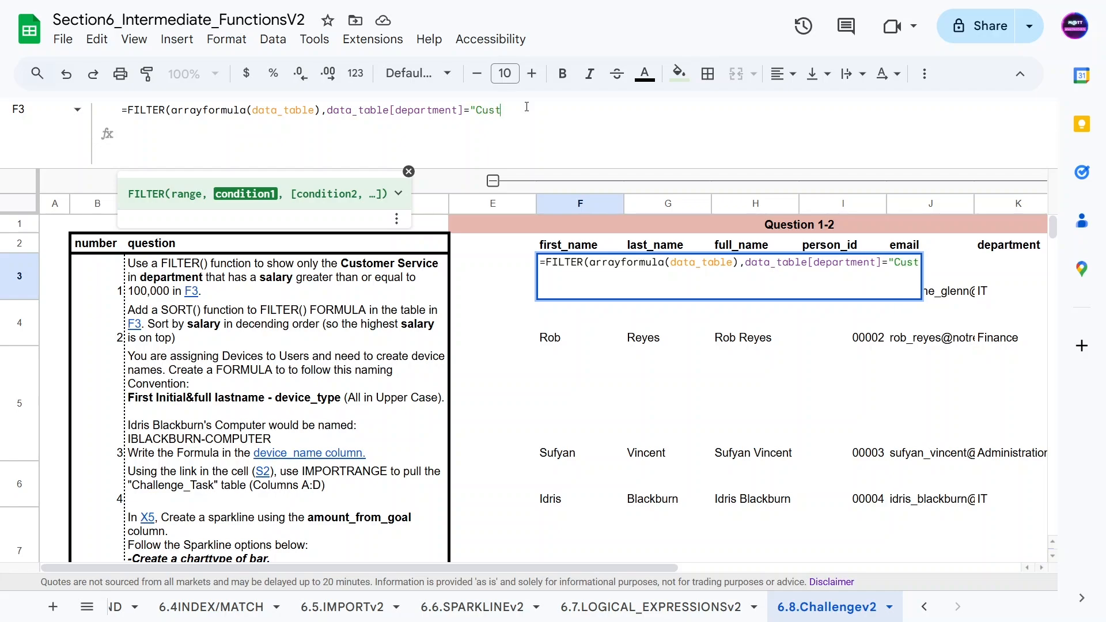
type("omer Service")
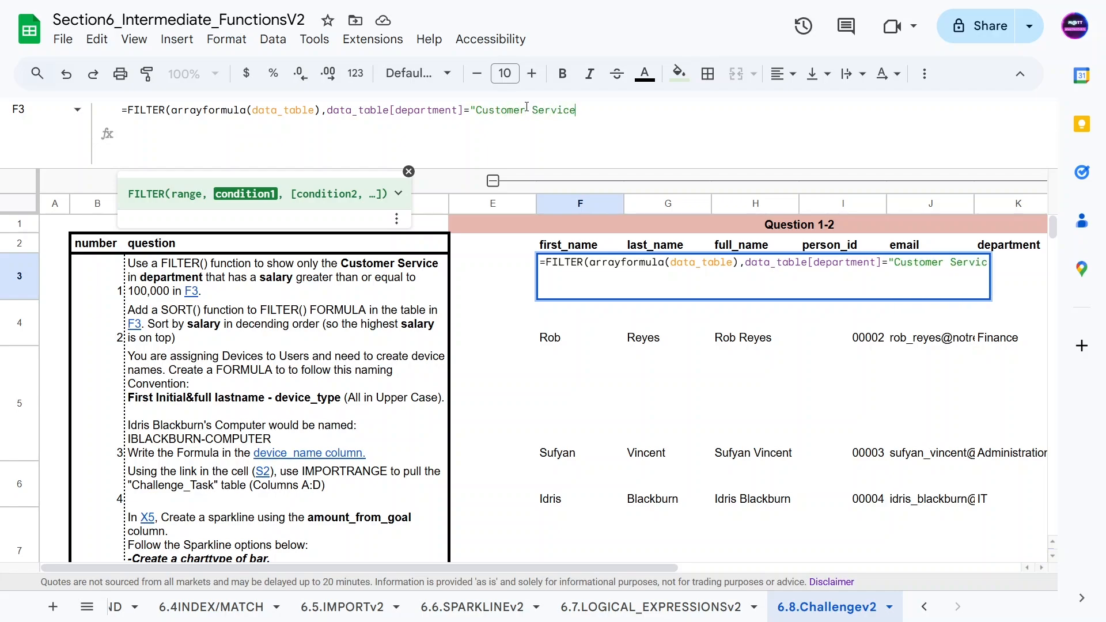
type("\")")
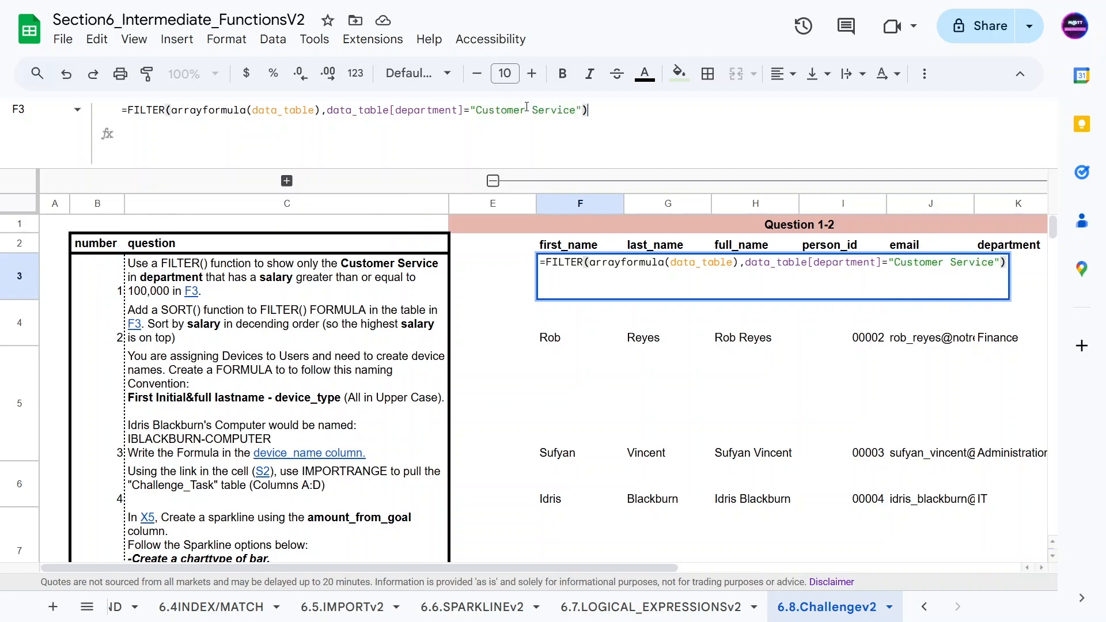
key("Return")
key("Up")
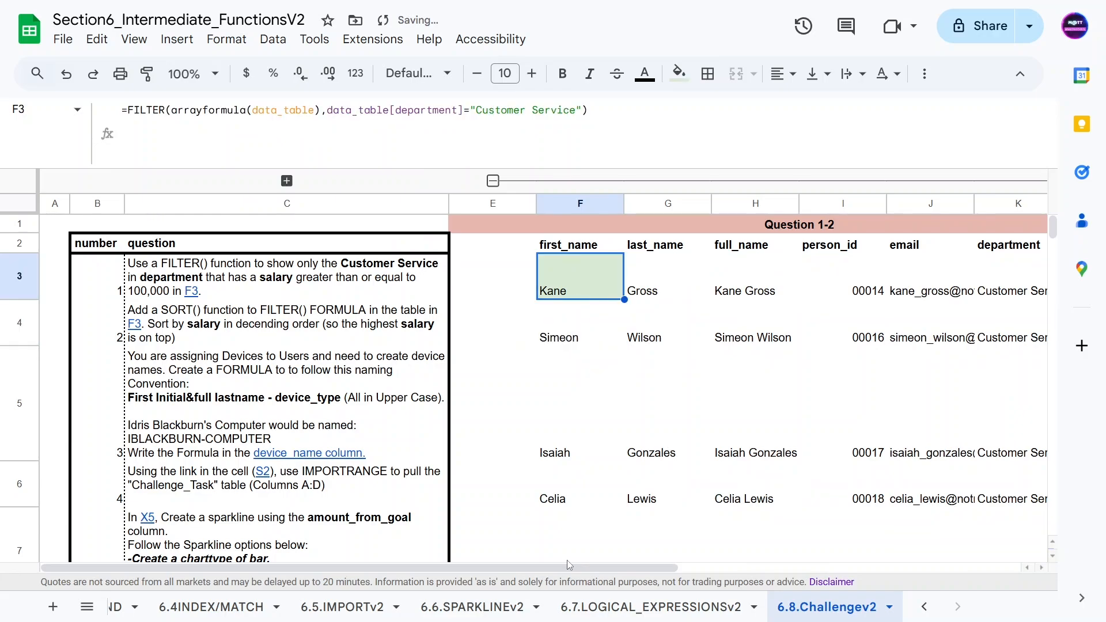
Step: Add a second FILTER condition requiring data_table[salary] to be greater than 100000
left_click_drag(576, 569, 552, 171)
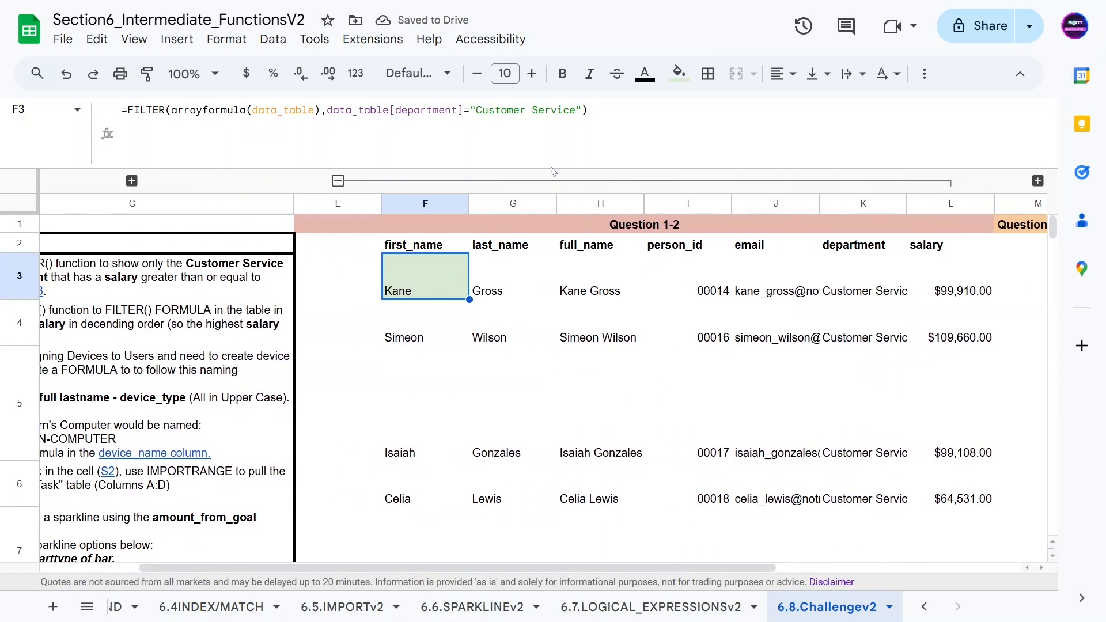
left_click(583, 110)
type(", ")
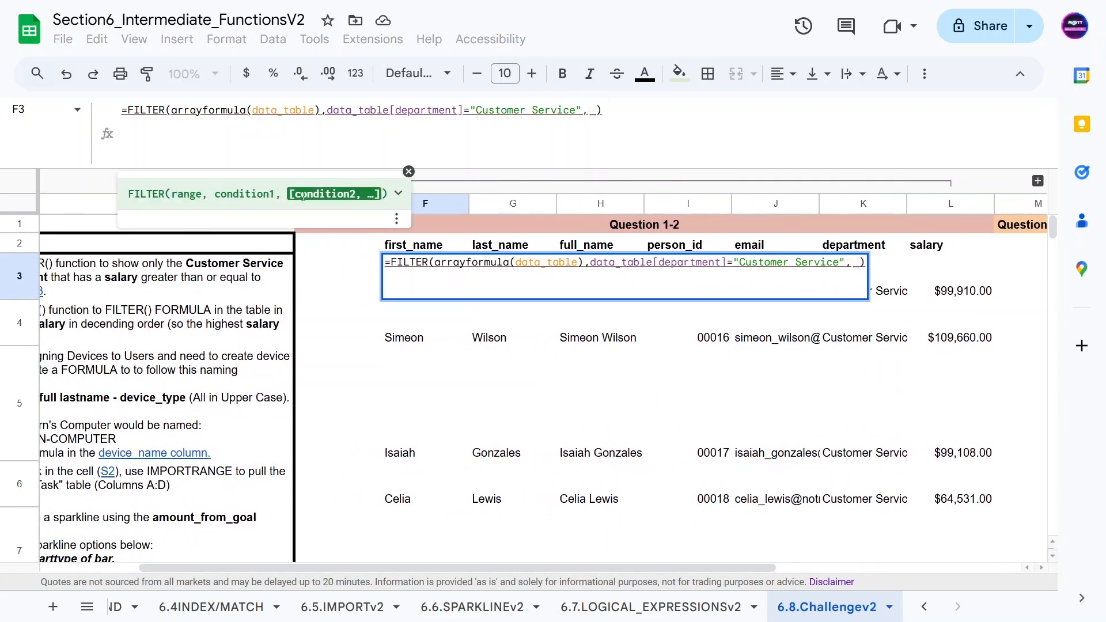
type("data_")
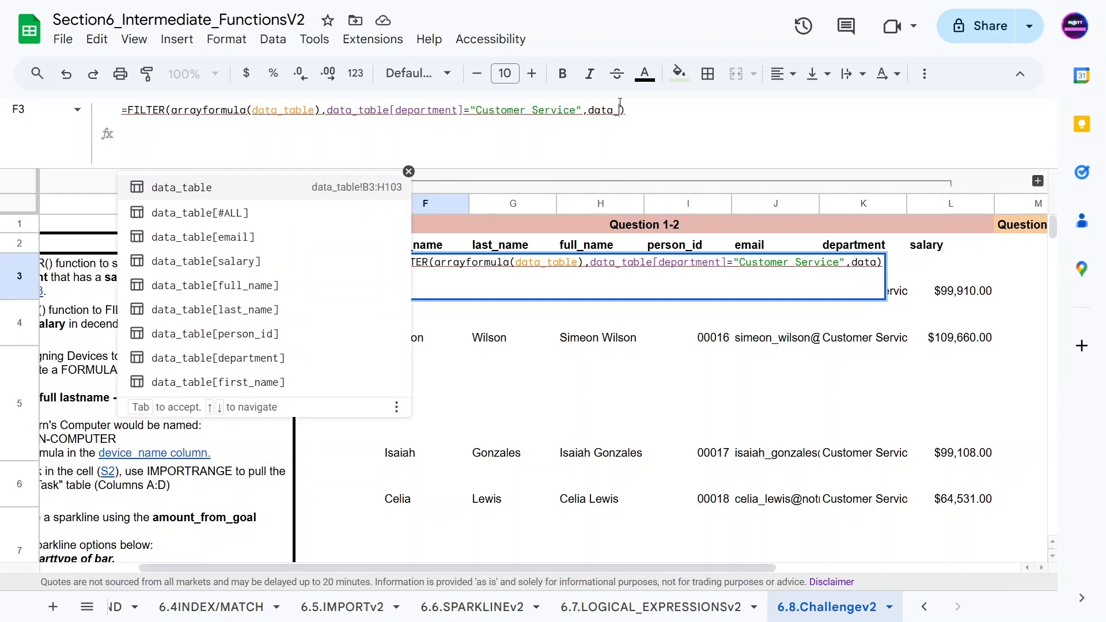
scroll(227, 247, "down", 1)
left_click(225, 248)
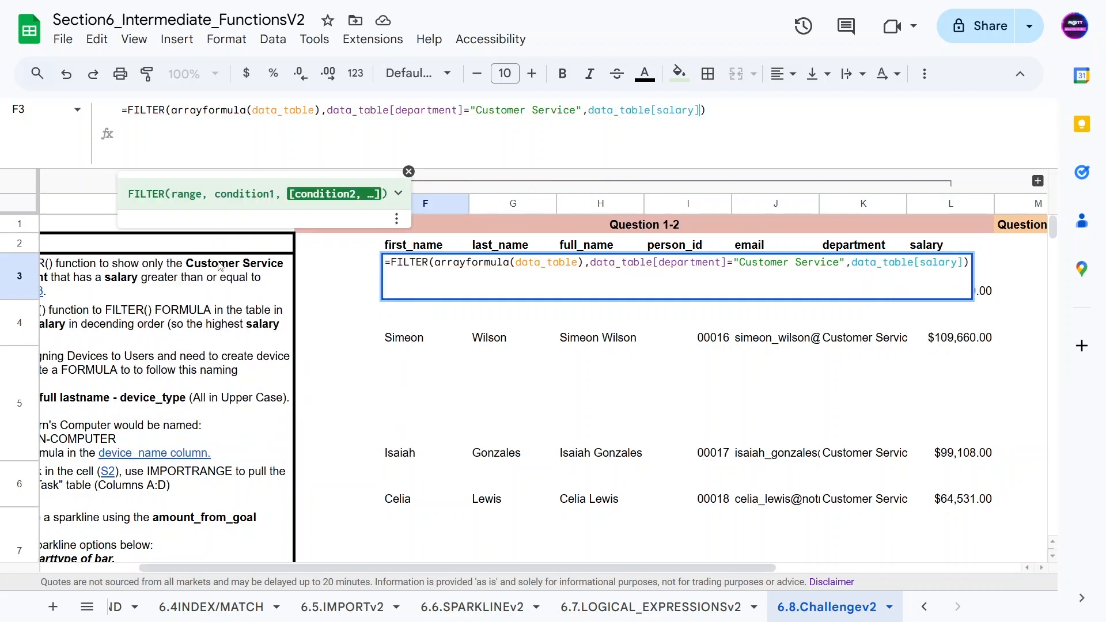
type(">")
type("100000")
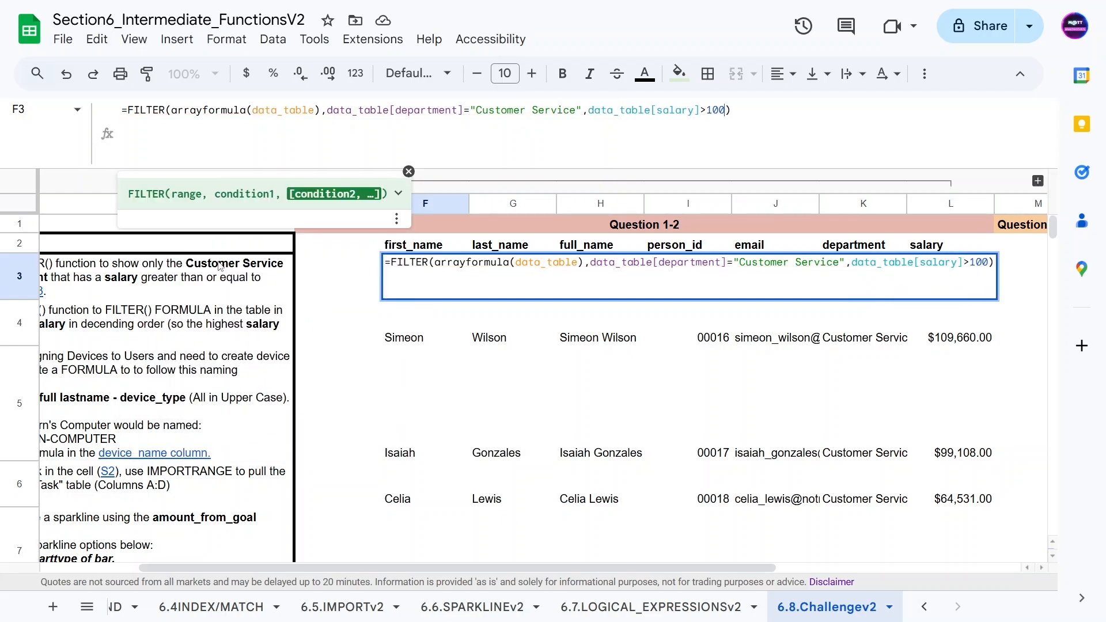
key("Return")
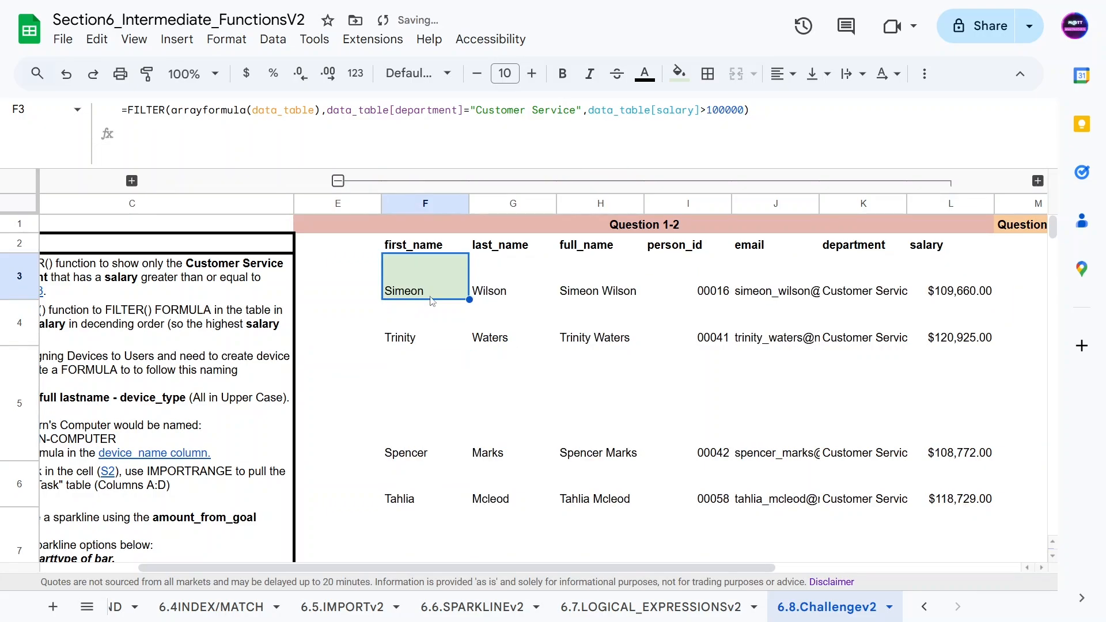
Step: Change the salary condition to greater than or equal to 100000
scroll(844, 421, "down", 2)
scroll(845, 421, "down", 4)
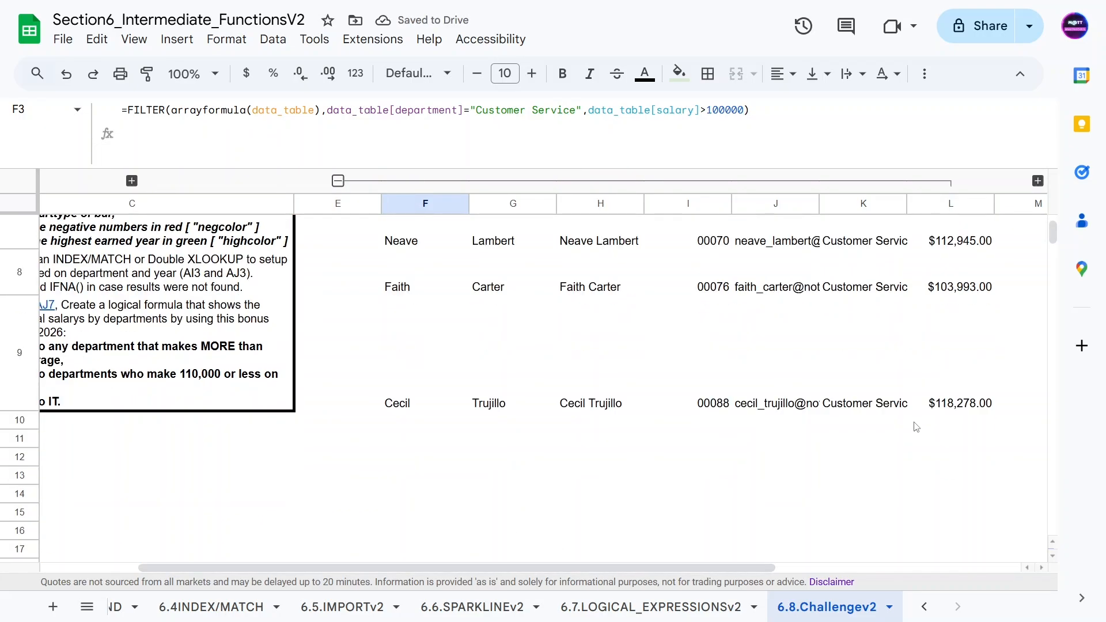
scroll(771, 444, "up", 6)
left_click_drag(537, 569, 438, 569)
left_click(707, 109)
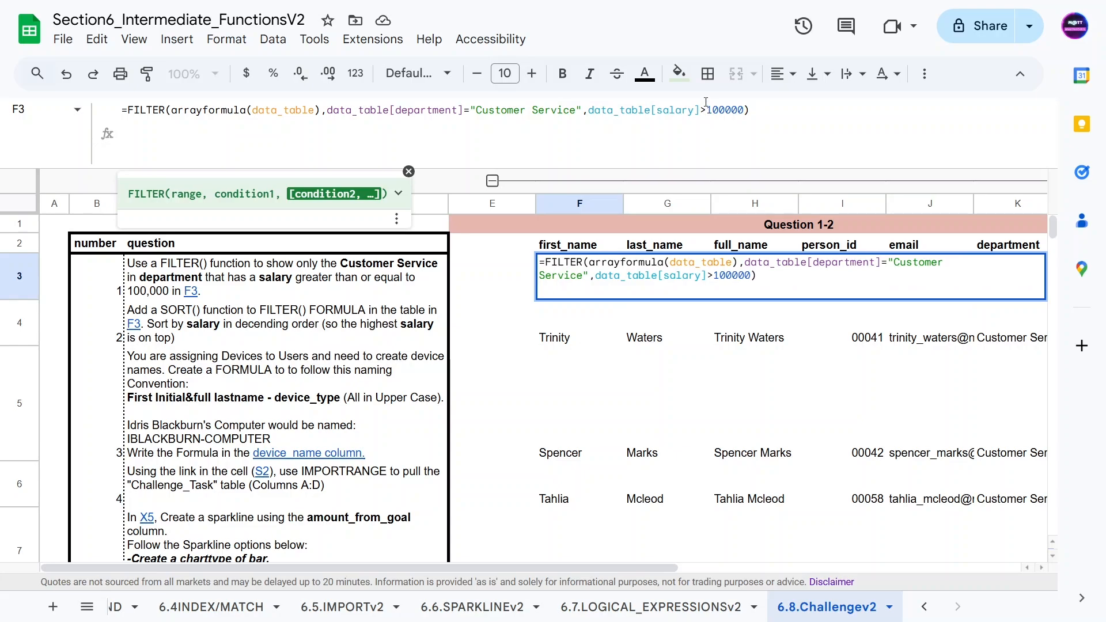
type("=")
key("Return")
Step: Review the filtered results and read the second question's instructions
double_click(495, 366)
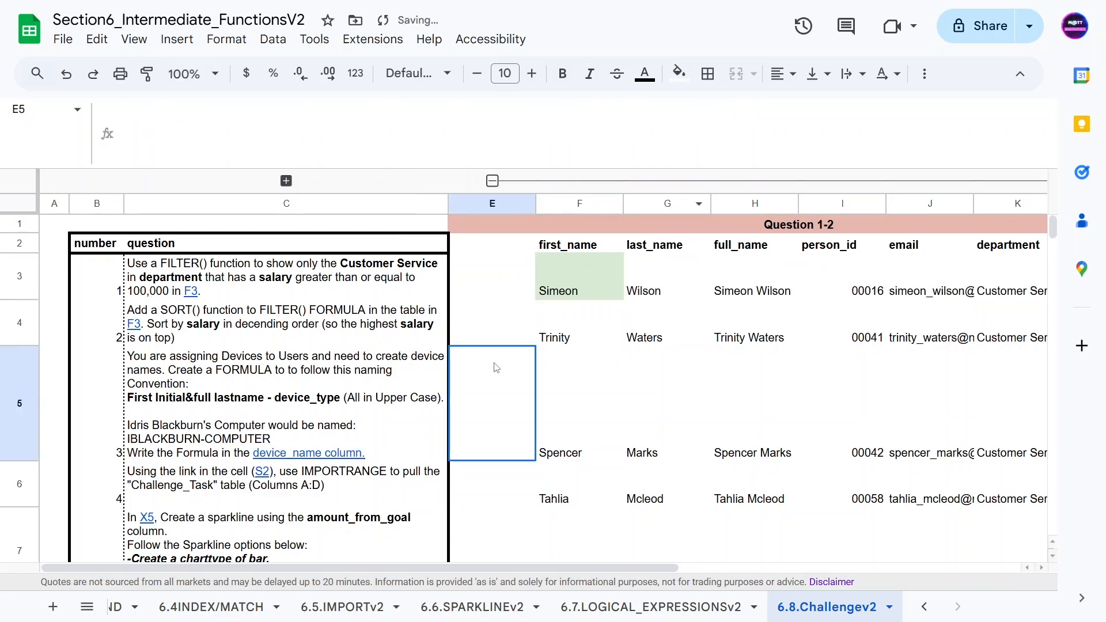
left_click_drag(649, 567, 843, 559)
scroll(802, 279, "down", 5)
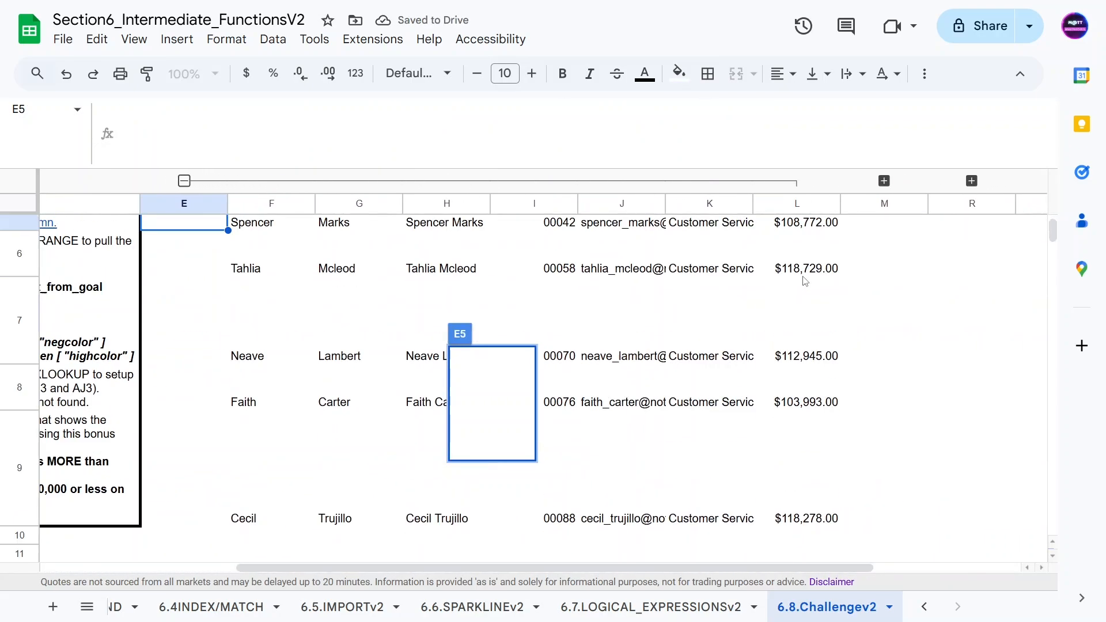
scroll(601, 359, "up", 5)
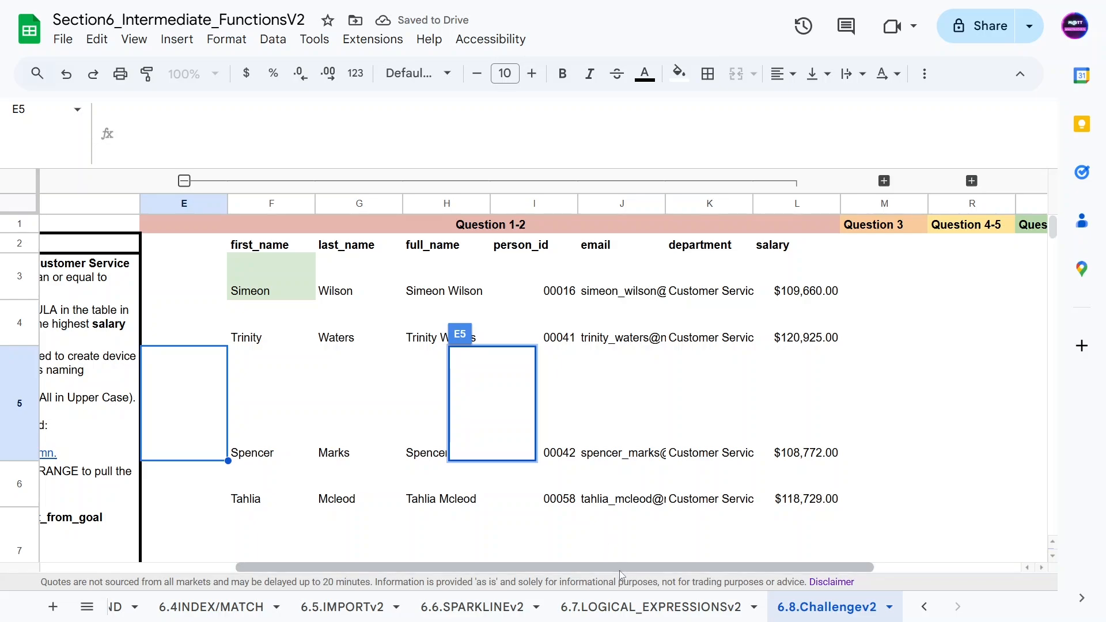
left_click_drag(619, 569, 423, 569)
left_click(264, 294)
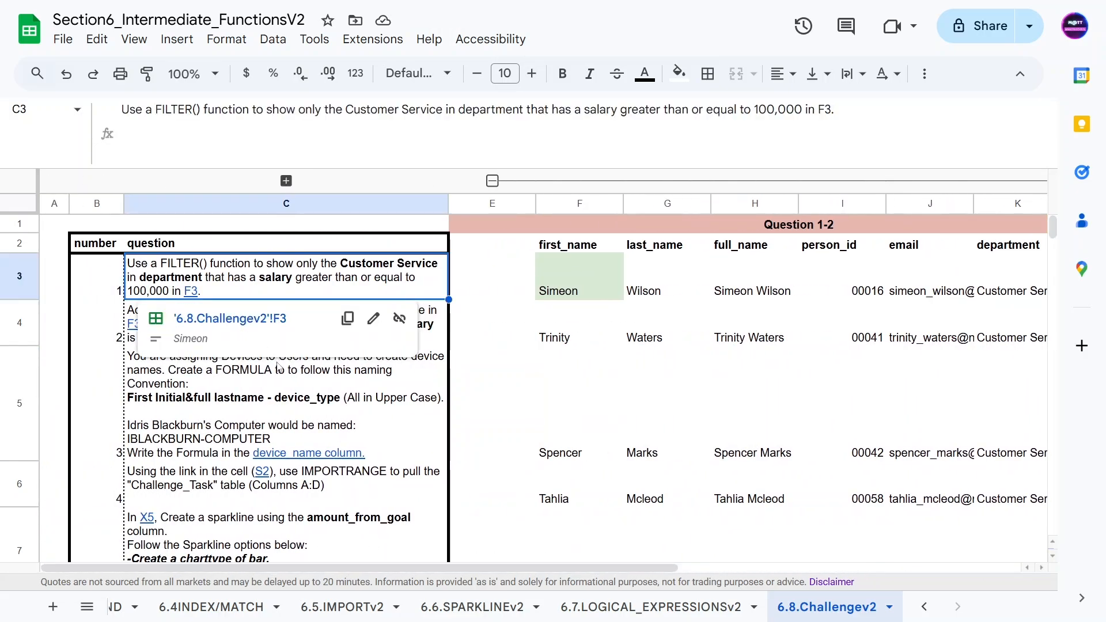
left_click(237, 325)
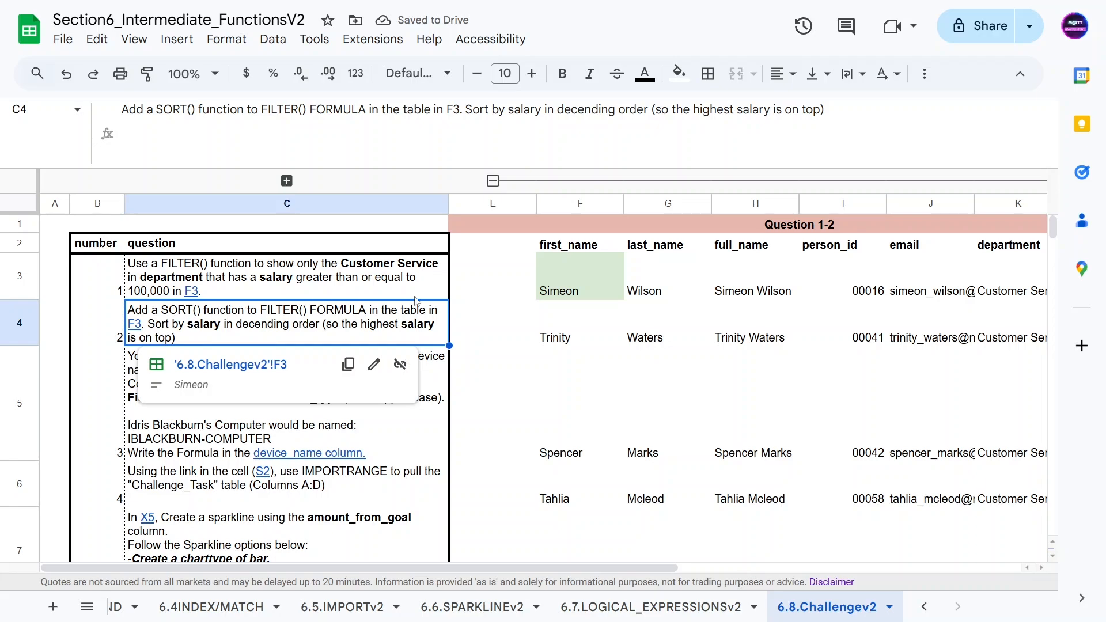
left_click(207, 410)
left_click(290, 336)
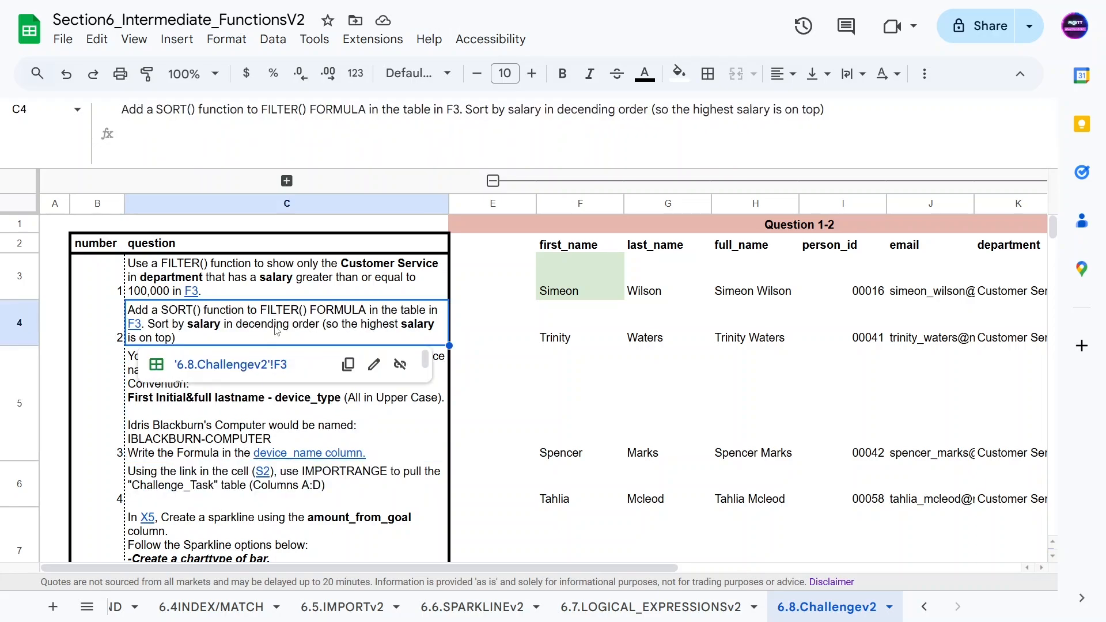
Step: Wrap F3's FILTER formula in SORT, sorting by column 7 with is_ascending set to false
left_click(543, 291)
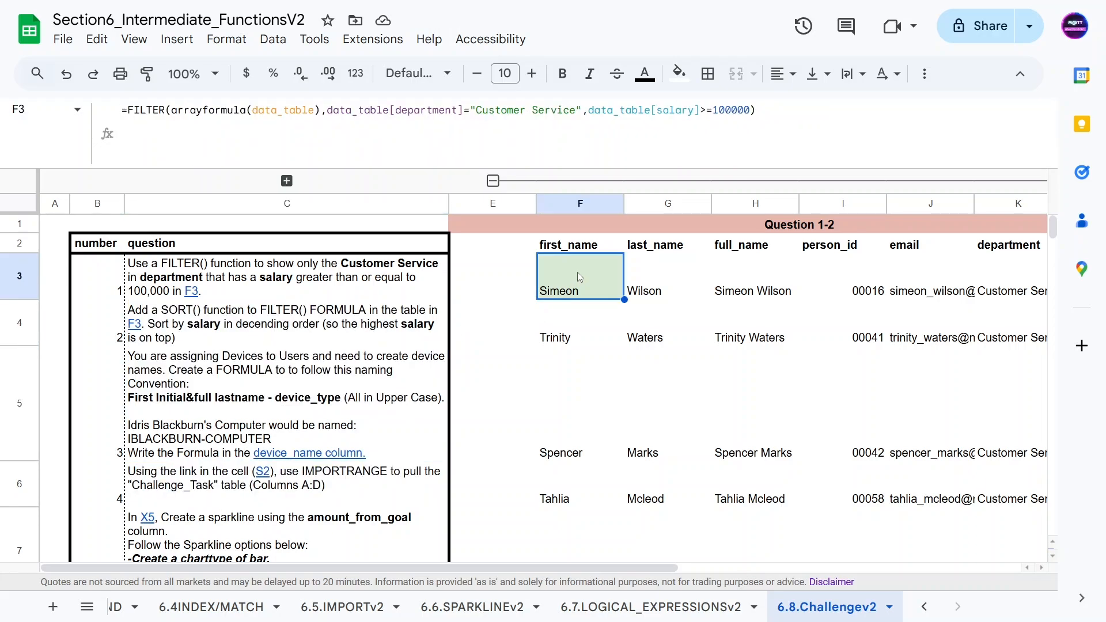
left_click(130, 110)
type("SORT(")
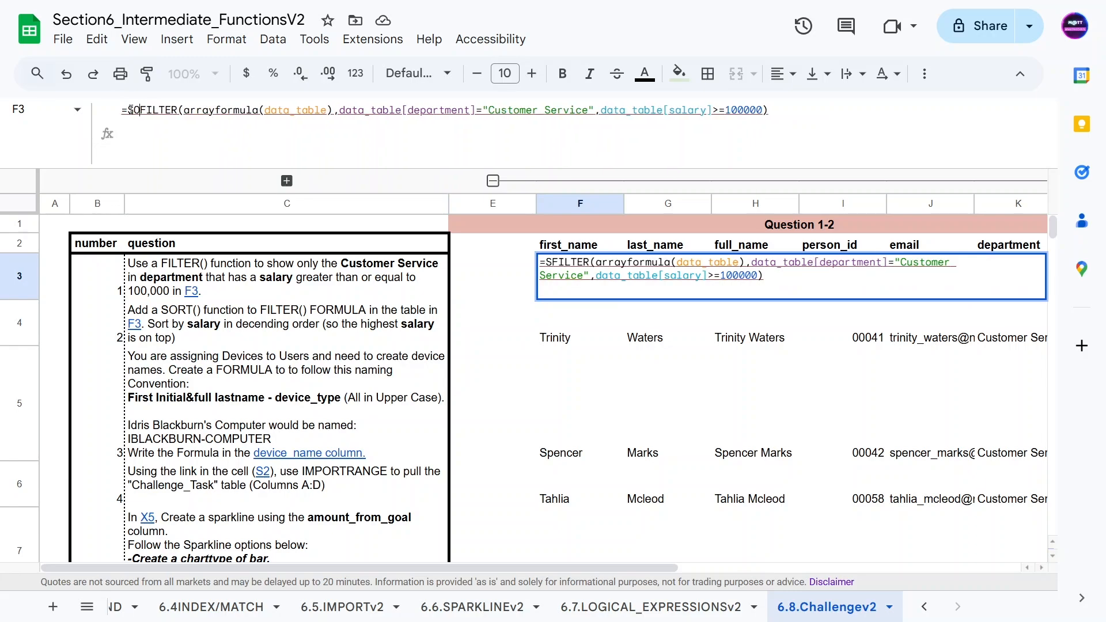
left_click(794, 108)
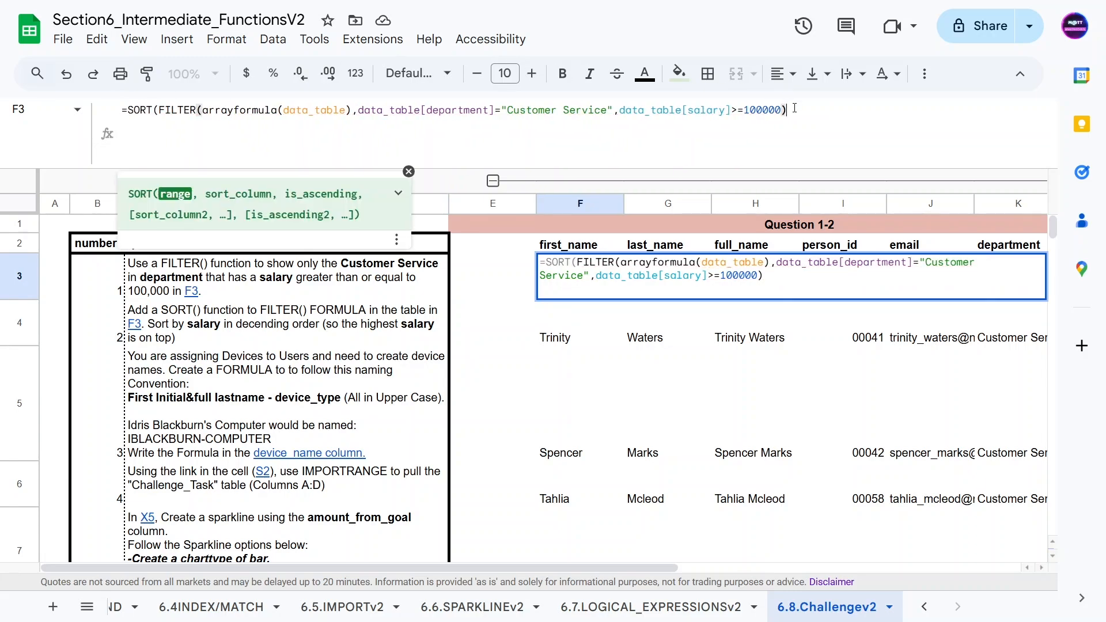
type(",")
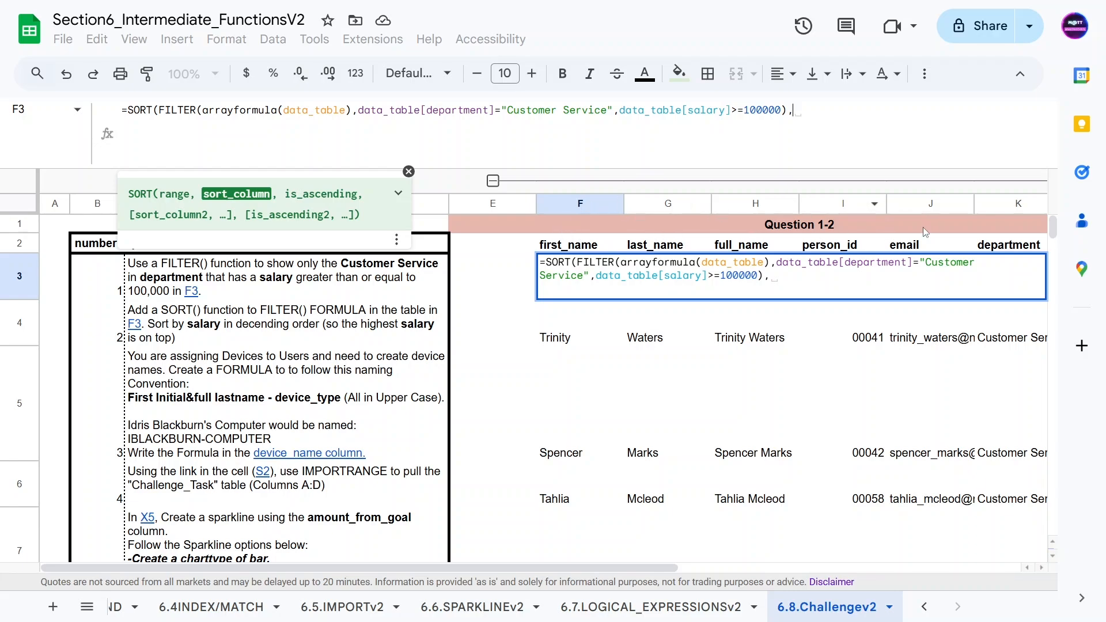
left_click_drag(649, 576, 756, 575)
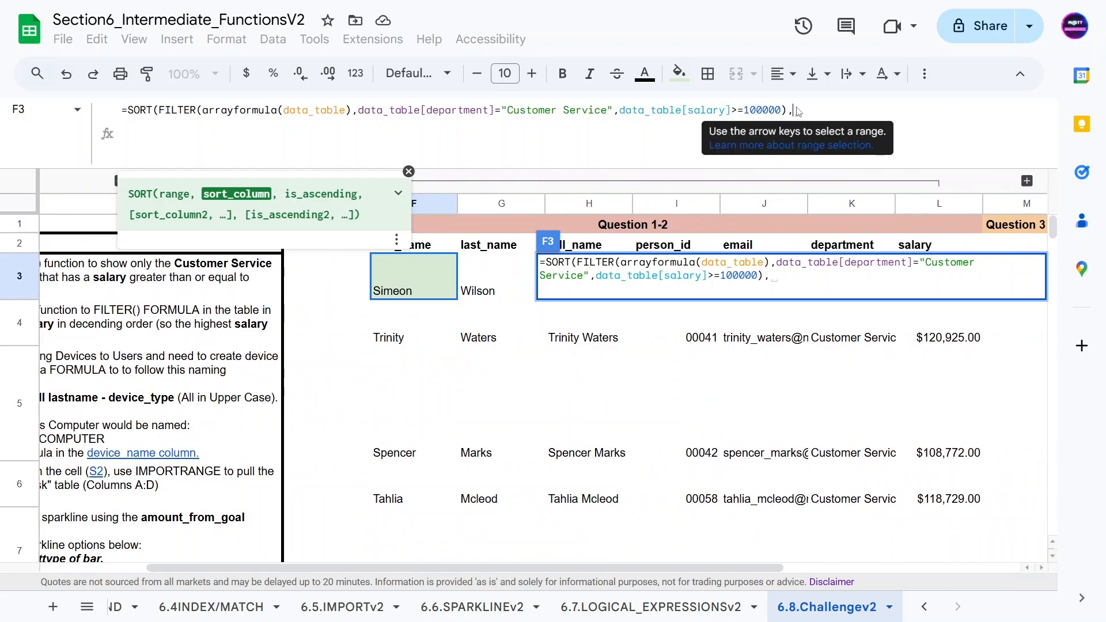
type("7,")
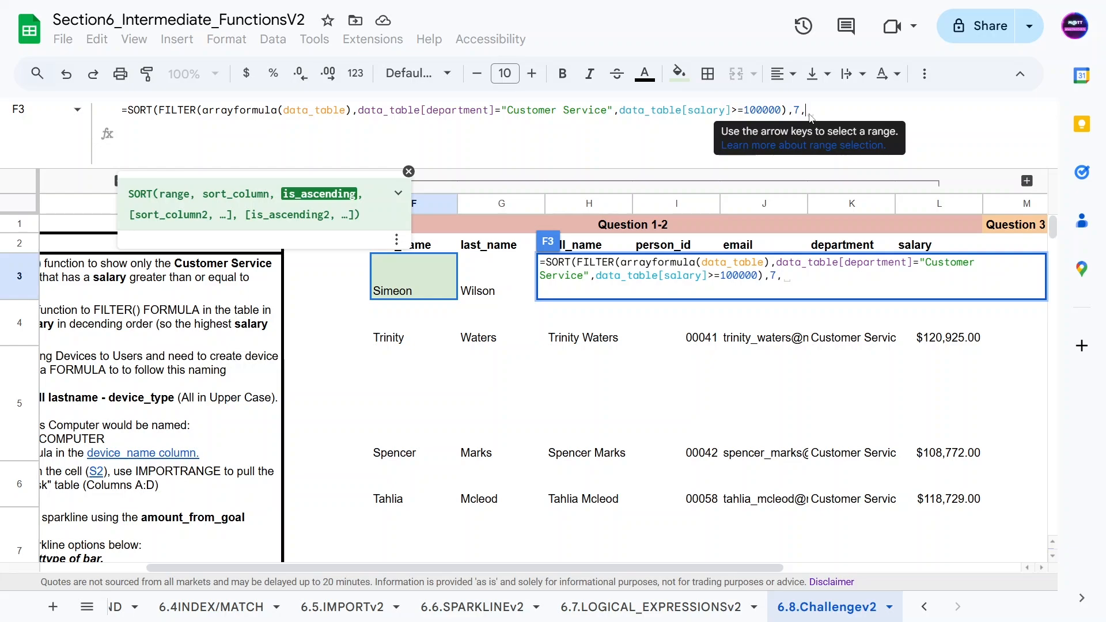
type("false)")
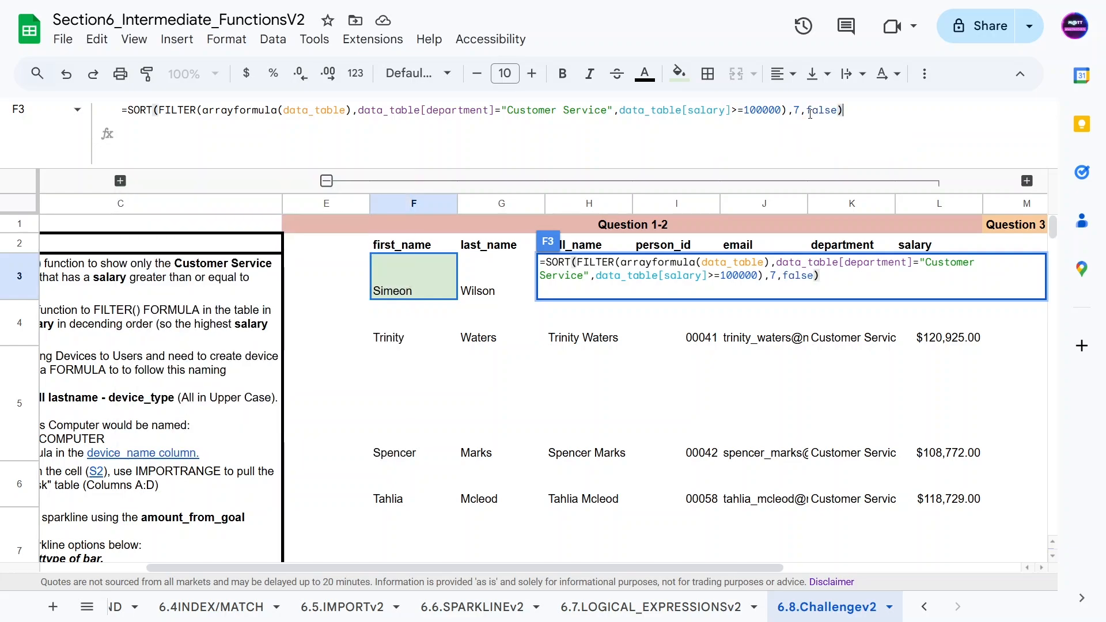
key("Return")
key("Up")
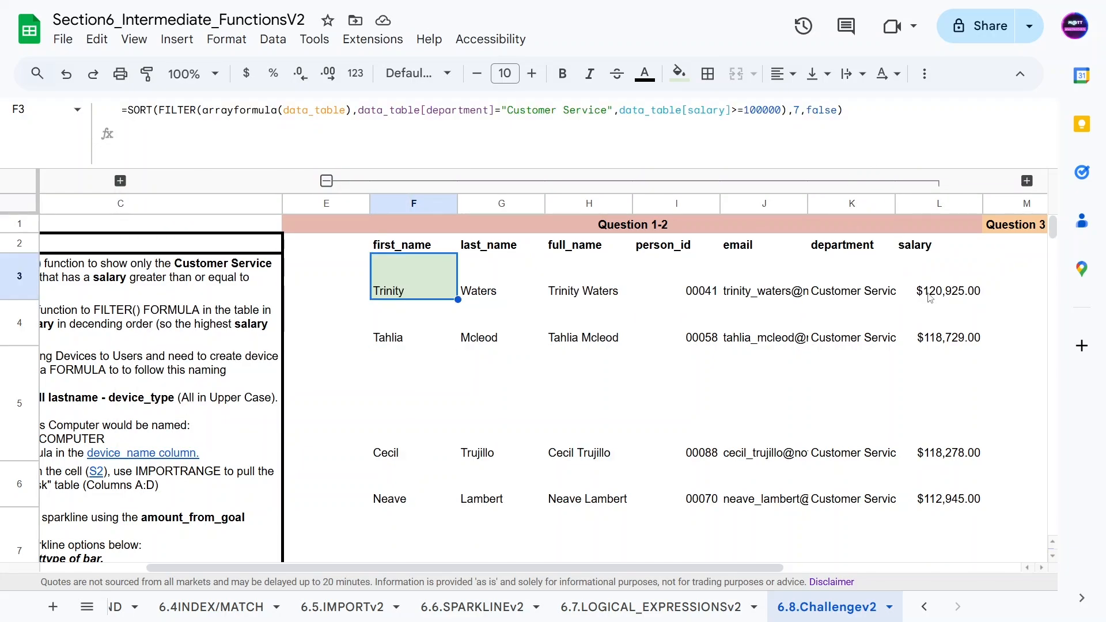
Step: Check the sorted salary values and collapse the Question 1-2 column group
left_click(933, 298)
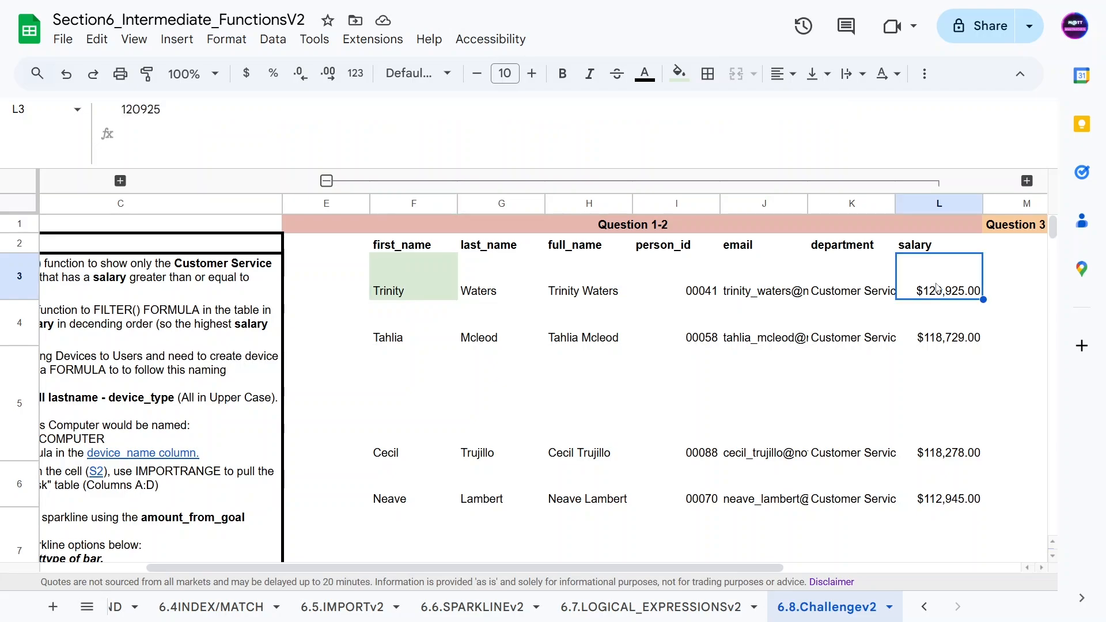
scroll(956, 358, "down", 5)
scroll(937, 443, "up", 5)
left_click(327, 290)
left_click(326, 180)
Step: Read the second and third questions' instructions and follow the link to the device_name column
left_click(126, 337)
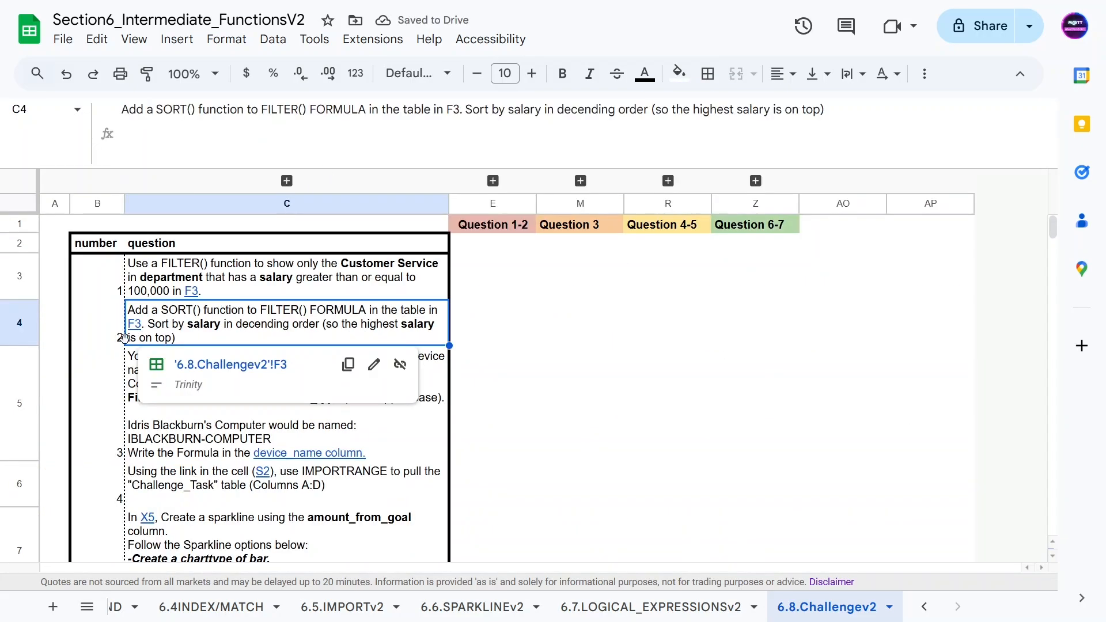
left_click(172, 414)
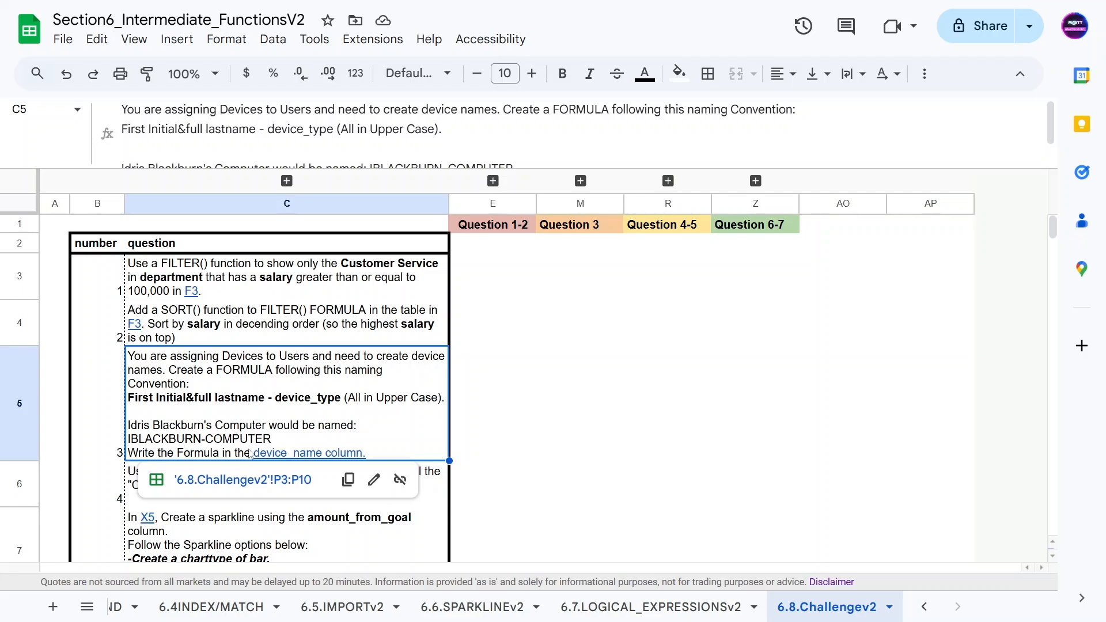
left_click(251, 480)
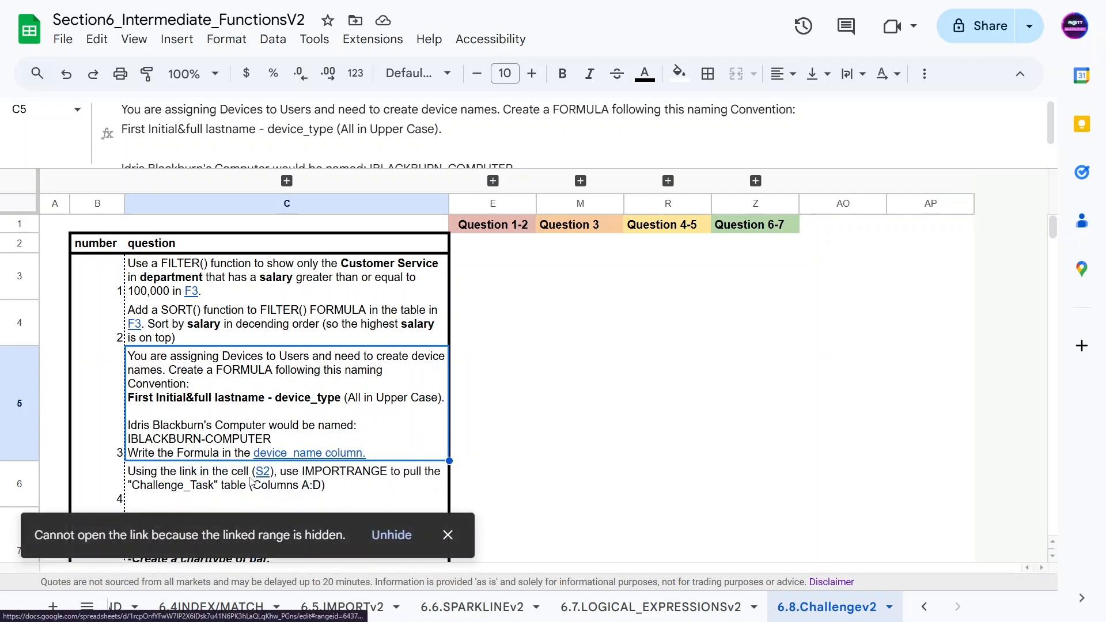
scroll(214, 480, "down", 1)
scroll(581, 261, "up", 2)
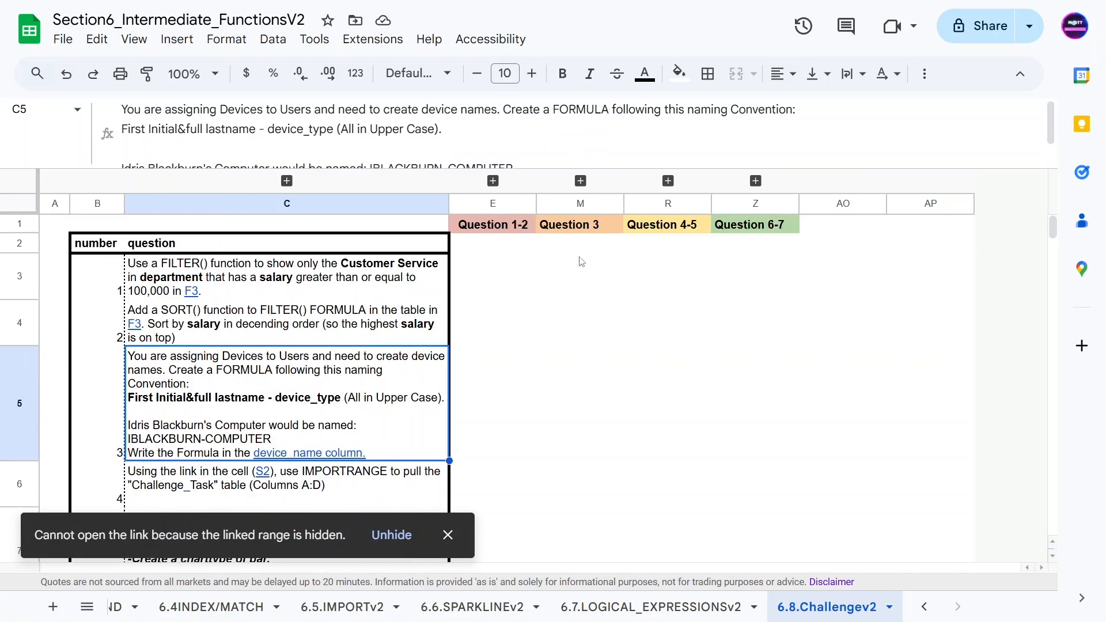
Step: Expand the Question 3 column group and unhide the linked device_name range
left_click(580, 180)
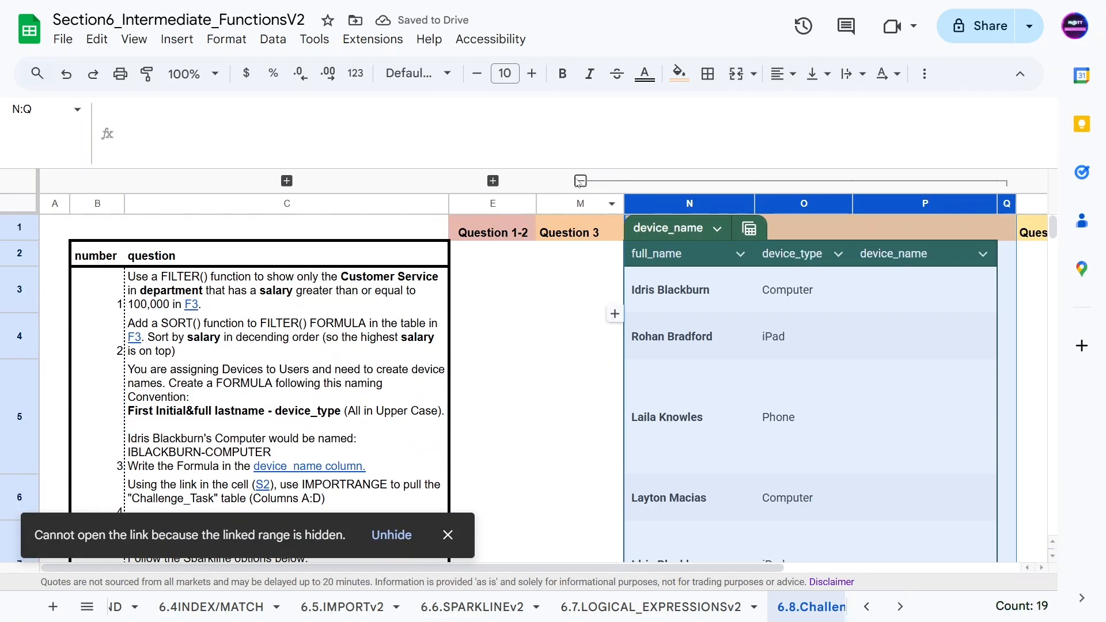
left_click(391, 534)
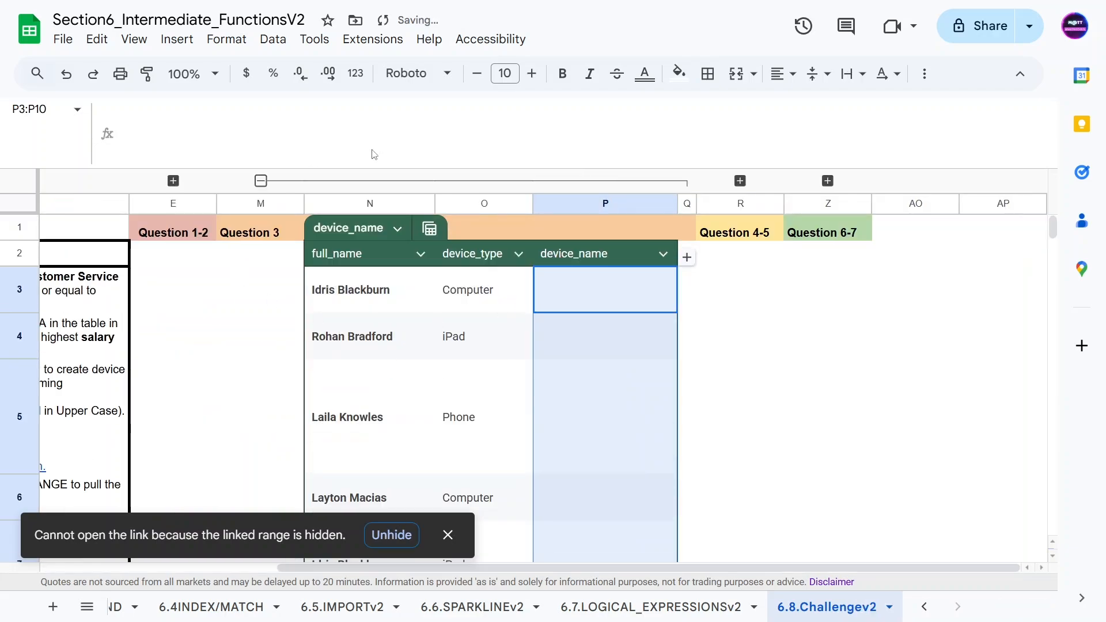
left_click(559, 336)
left_click(407, 332)
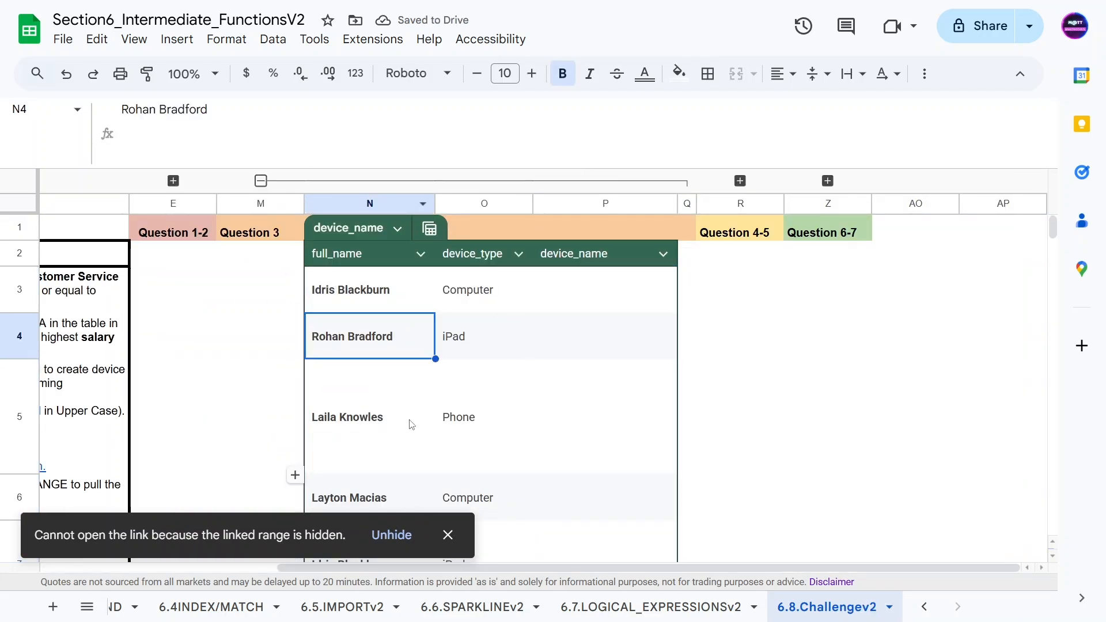
left_click(244, 324)
Step: In P3 of the device_name table, start a formula with LEFT of the full_name in N3
left_click(569, 305)
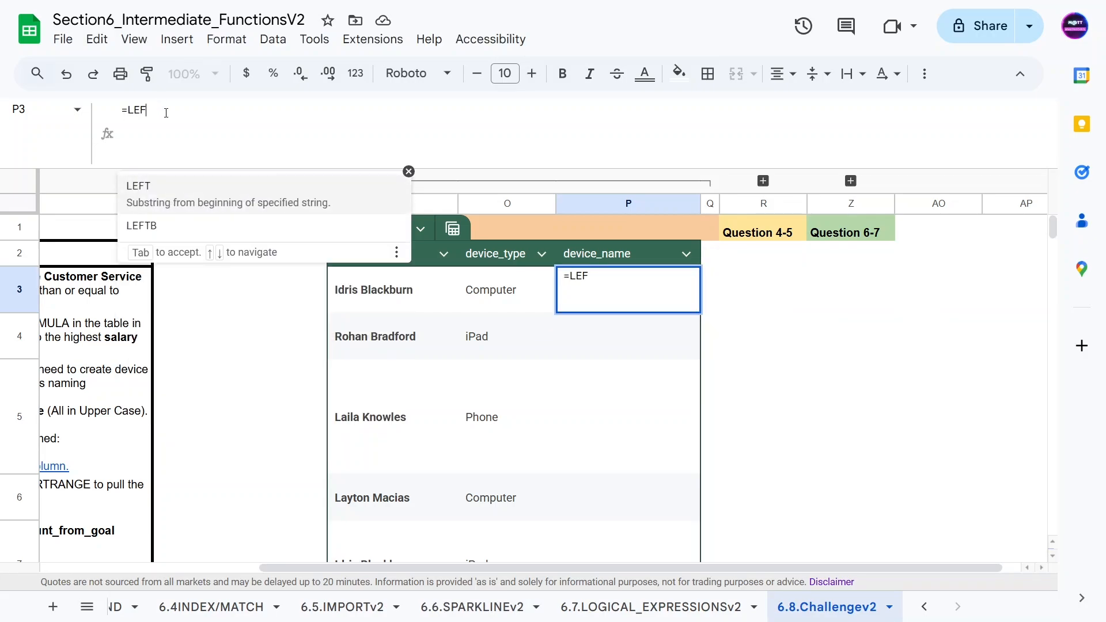
key("Tab")
left_click(377, 285)
type(")")
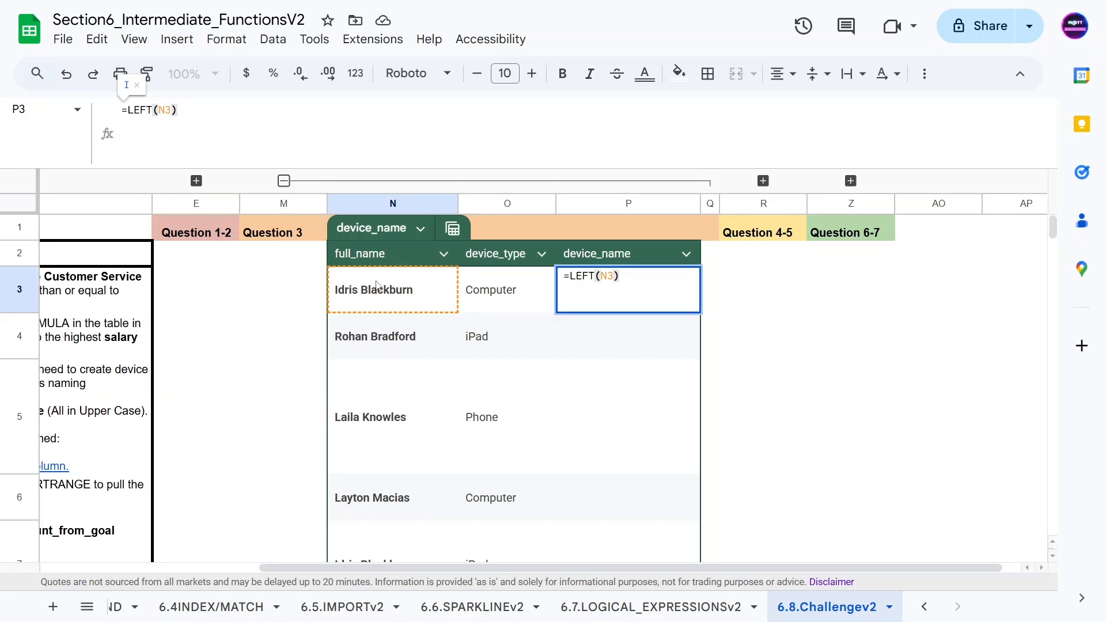
left_click(645, 277)
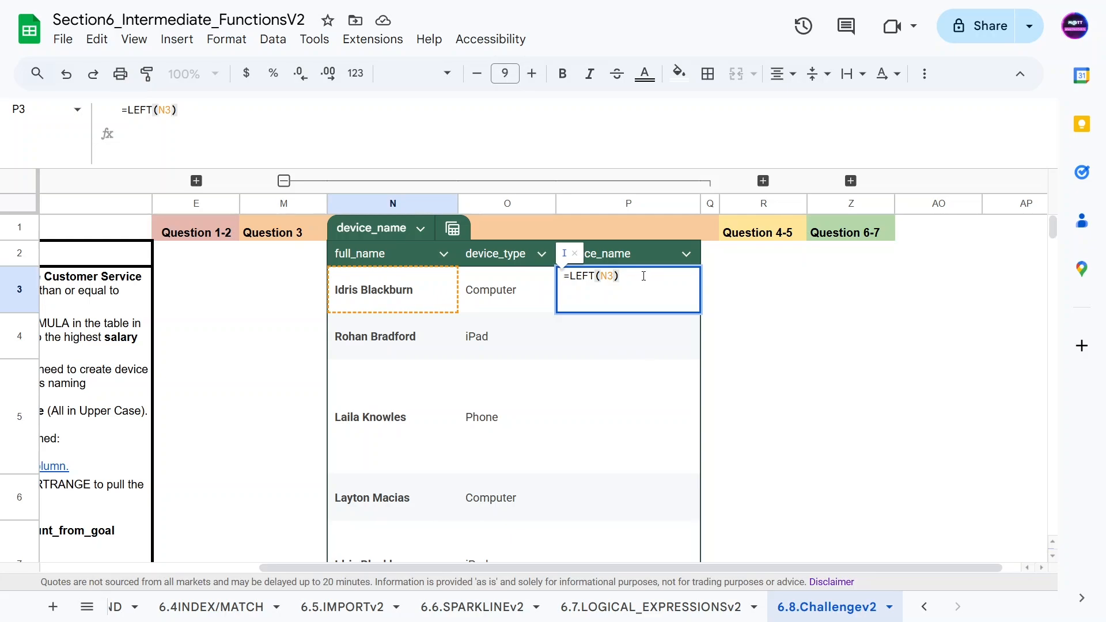
Step: Append &RIGHT(N3,FIND(" ",N3)) to the P3 formula
type("&")
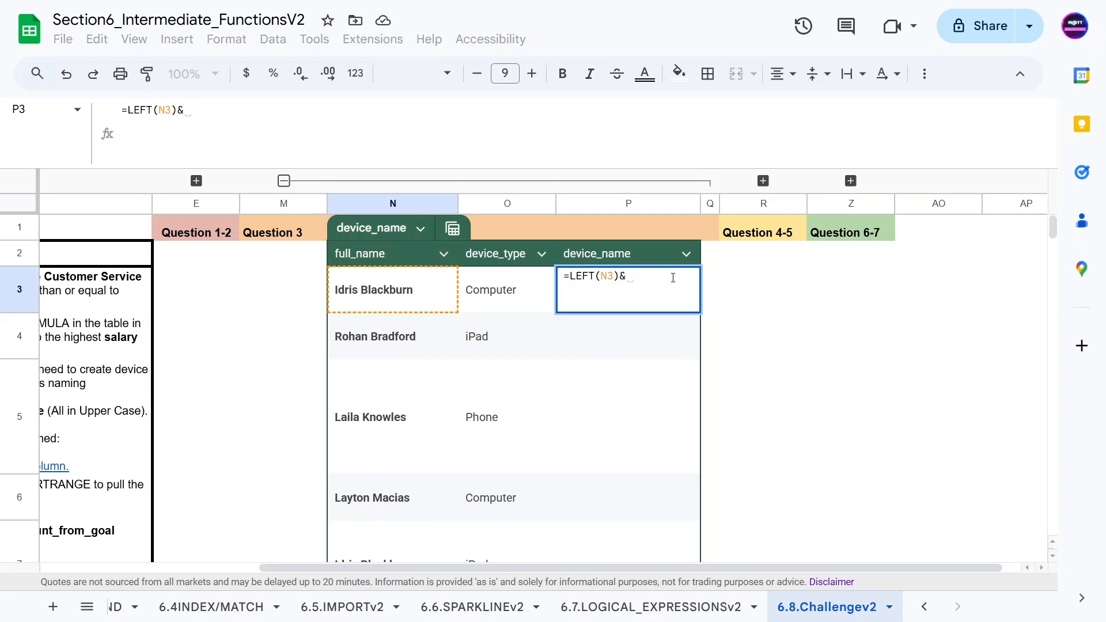
type("RIGHT(")
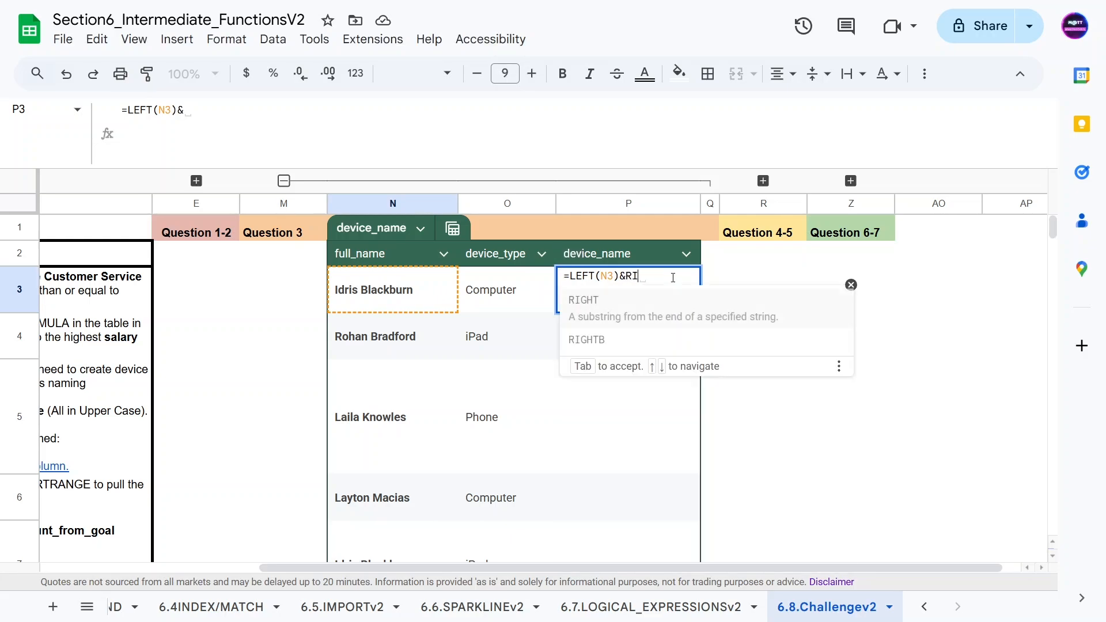
left_click(379, 287)
type(",")
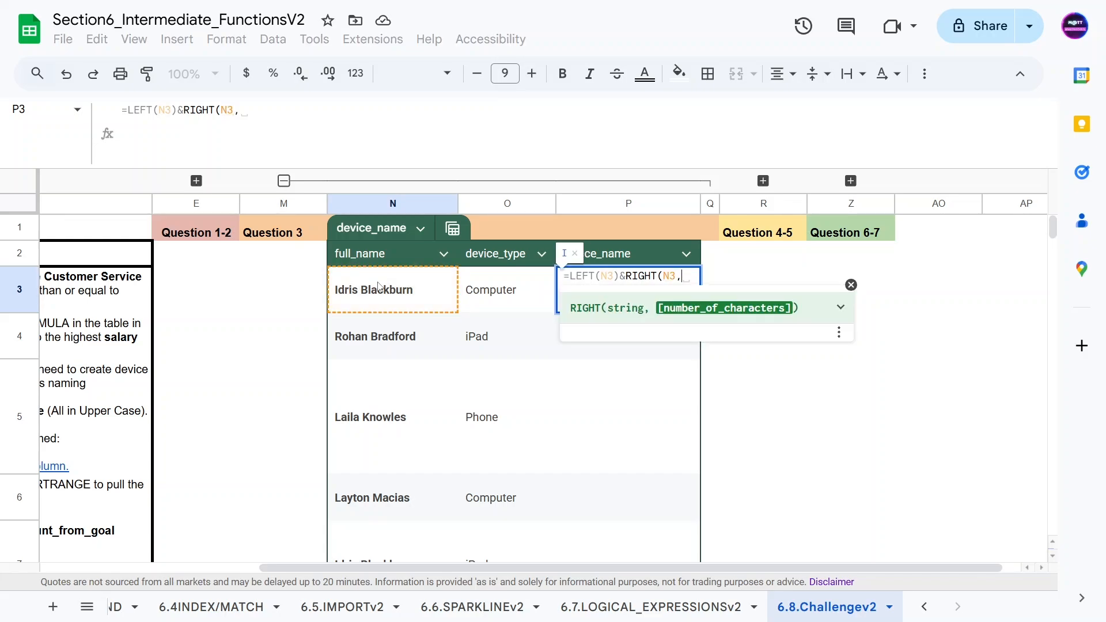
type("FIND(")
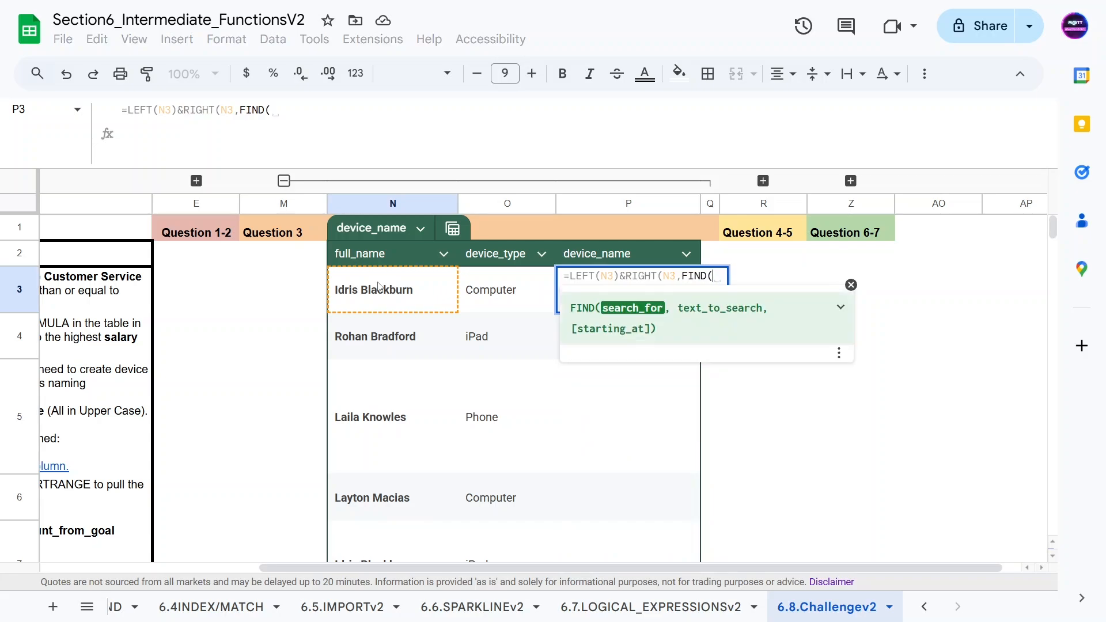
type("\" \",")
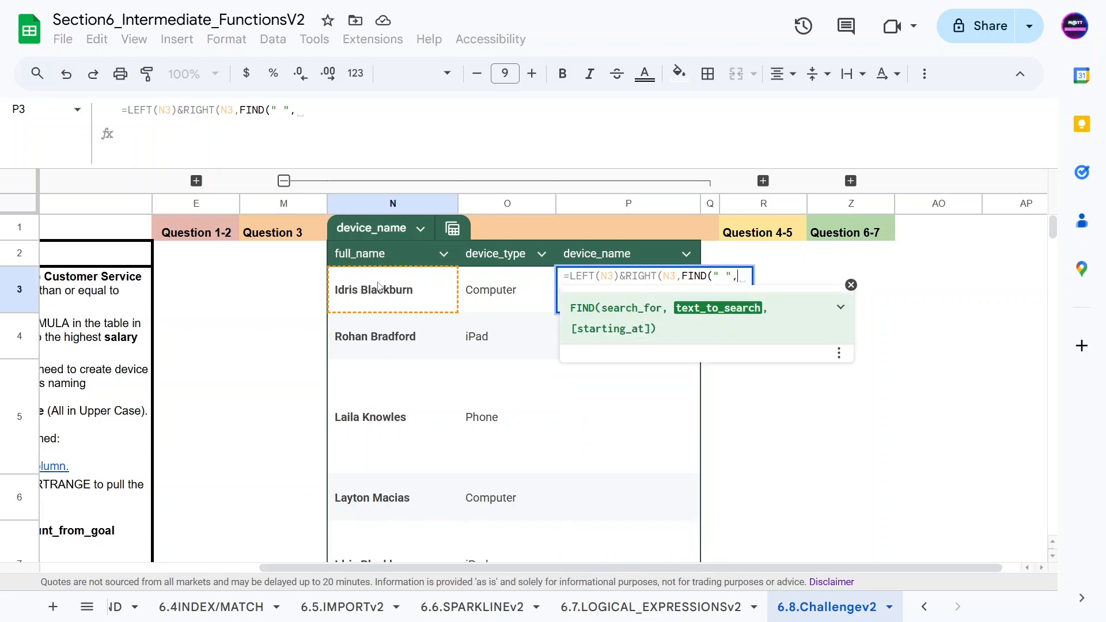
left_click(378, 287)
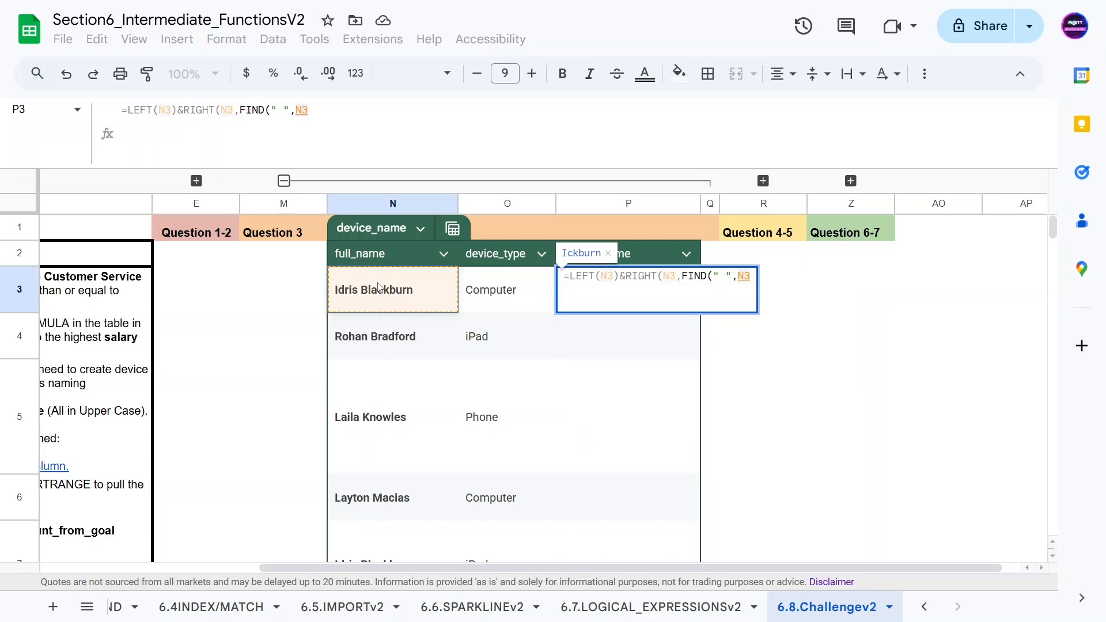
type(")")
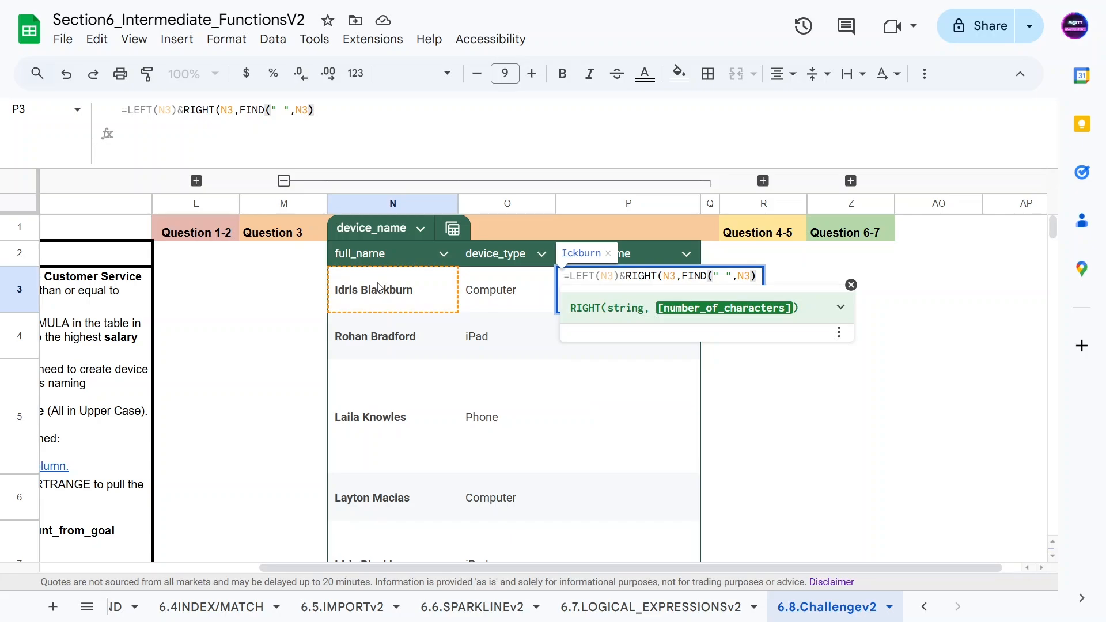
Step: Change RIGHT's length argument to LEN(N3)-FIND(" ",N3) and enter the P3 formula
left_click_drag(681, 276, 755, 276)
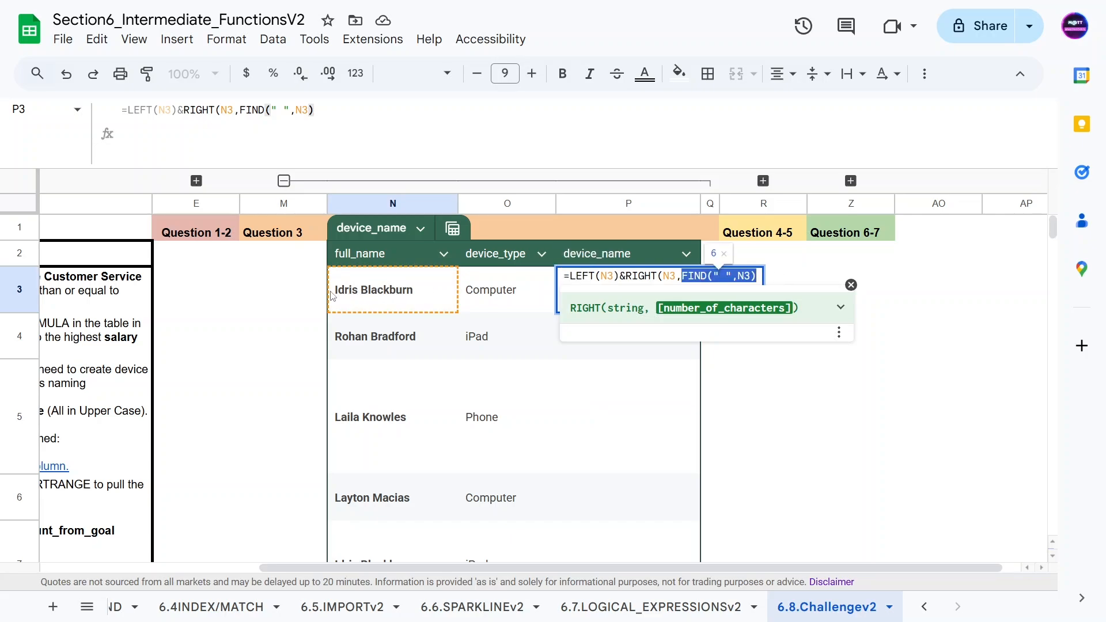
left_click(763, 279)
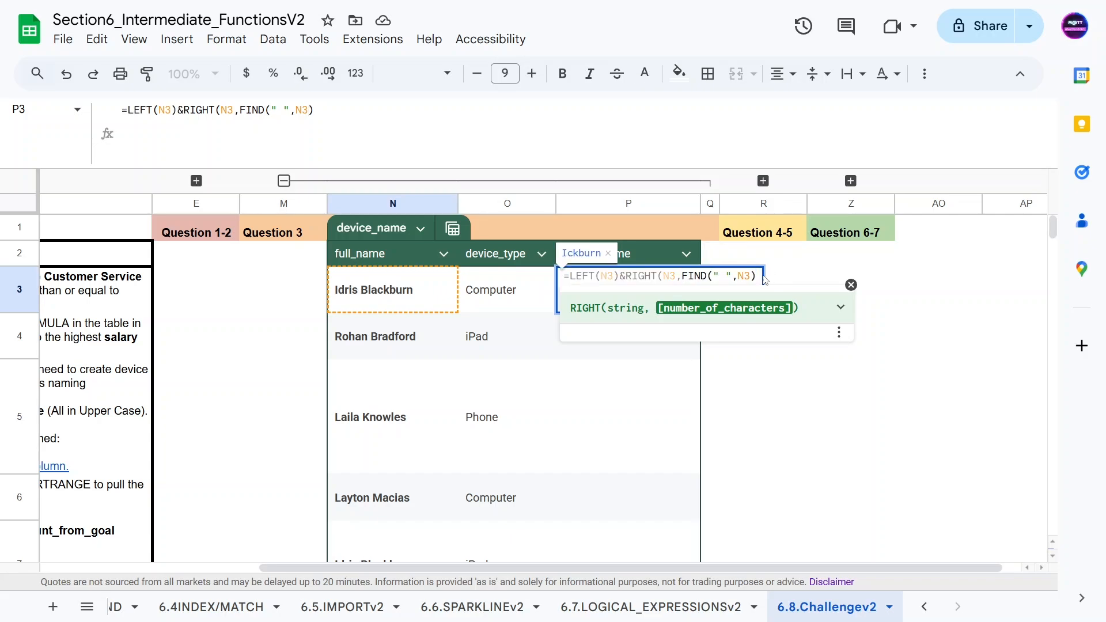
left_click(752, 276)
left_click(756, 275)
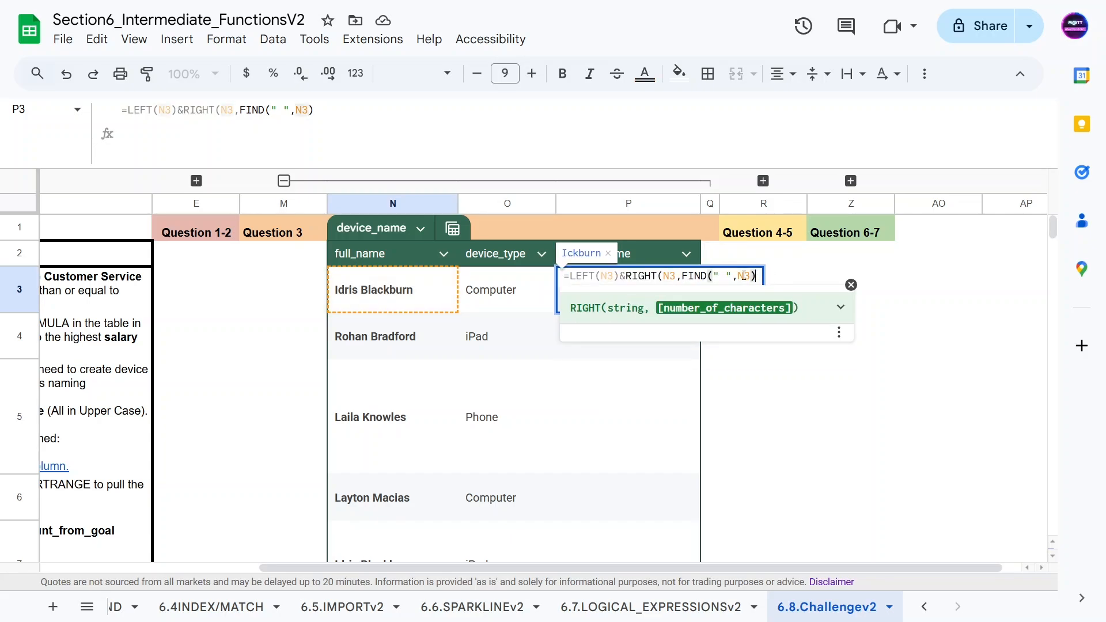
left_click(683, 276)
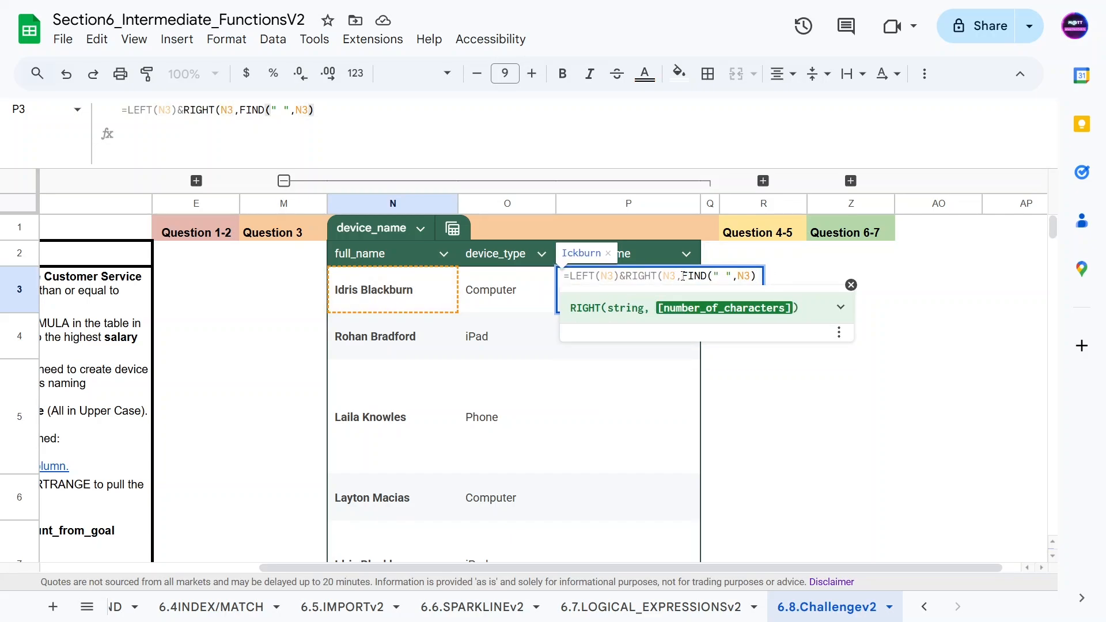
type("LEN(N3")
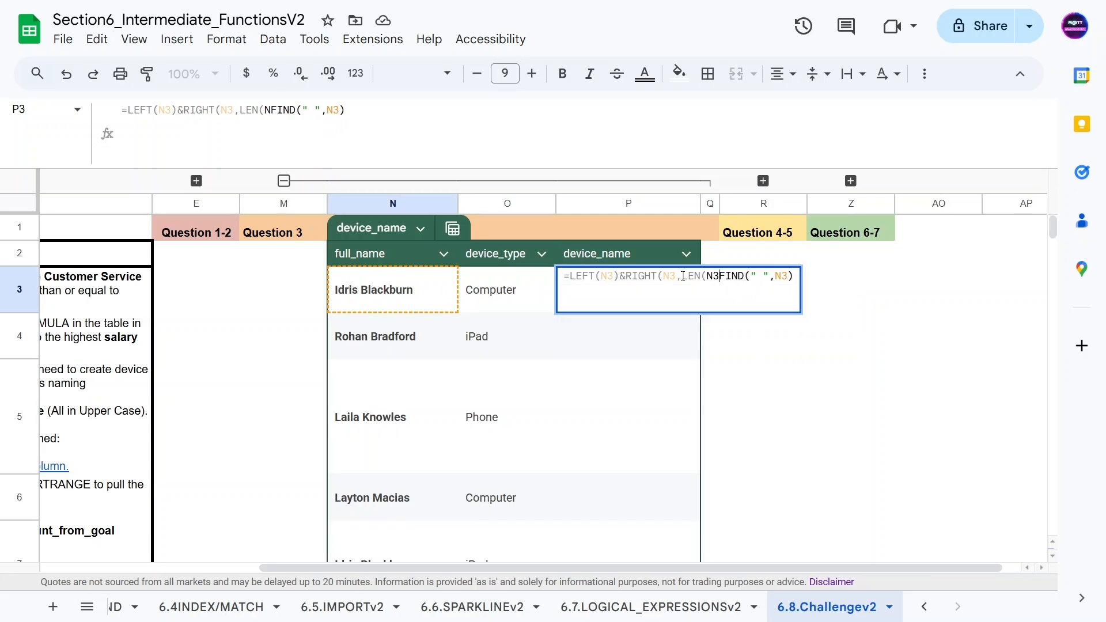
type(")-")
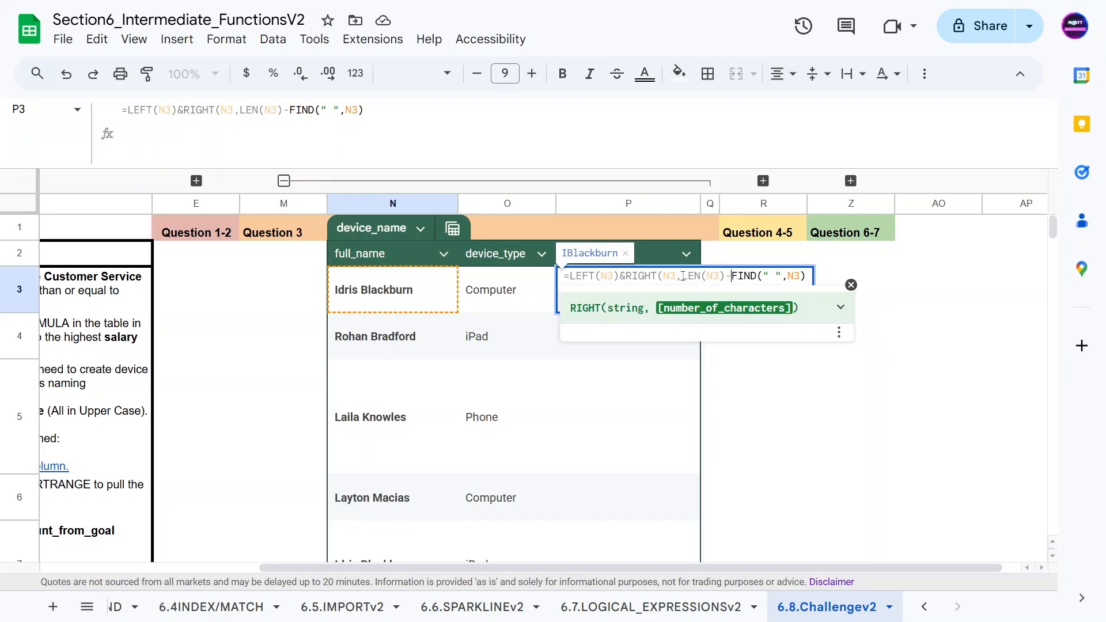
key("Return")
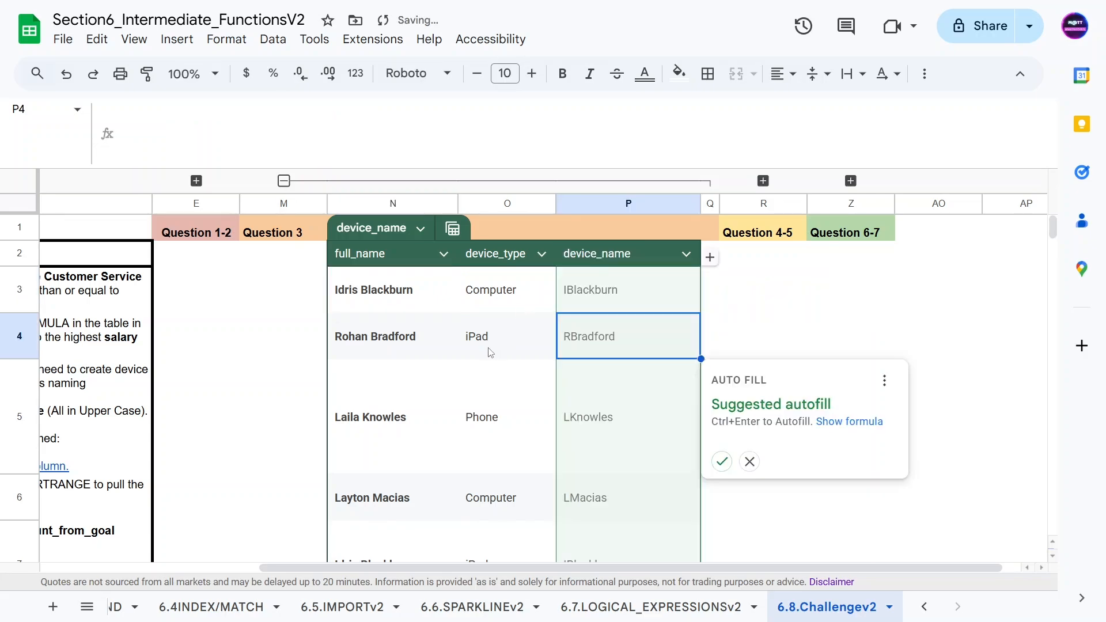
key("Up")
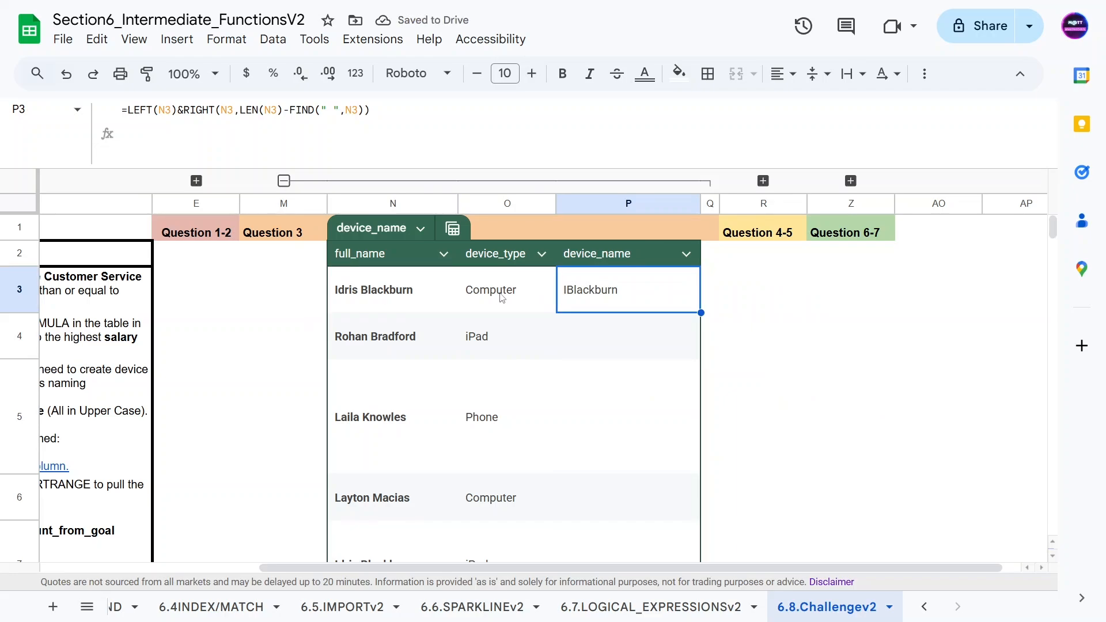
left_click_drag(532, 568, 187, 546)
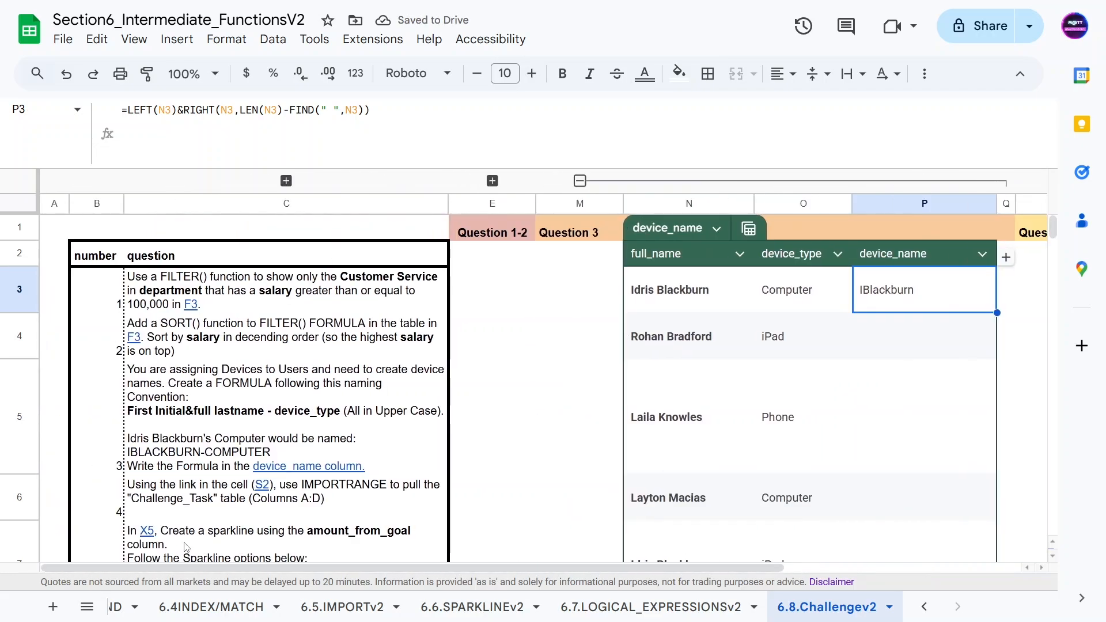
Step: Append &"-"&O3 to the P3 formula to add a hyphen and the device_type
scroll(267, 475, "down", 3)
scroll(267, 474, "up", 3)
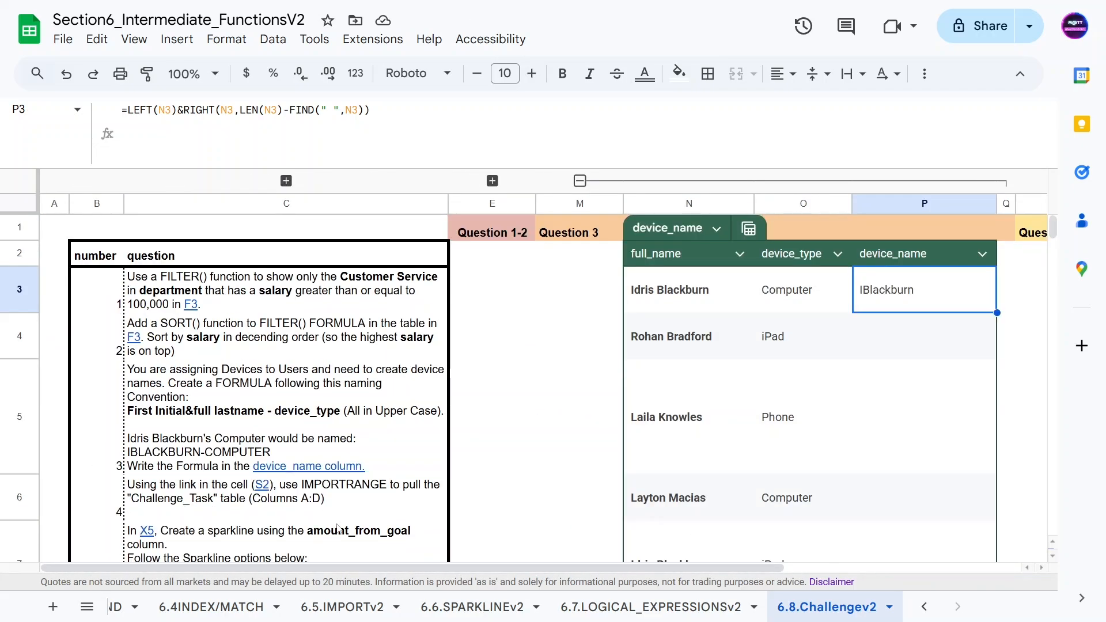
left_click_drag(261, 570, 451, 570)
left_click(402, 107)
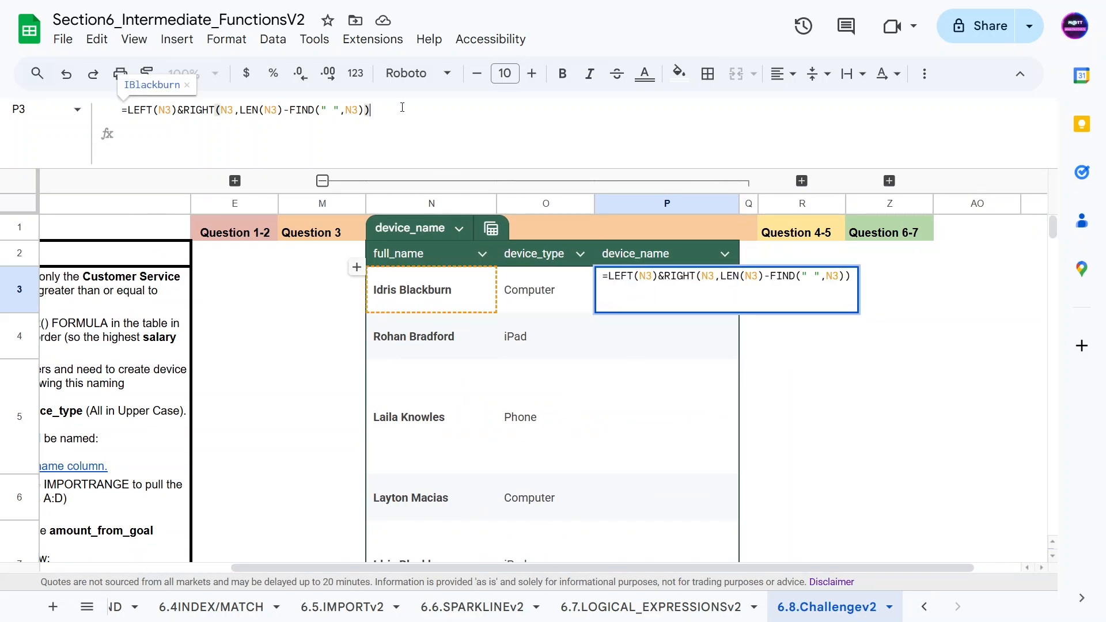
type("&\"")
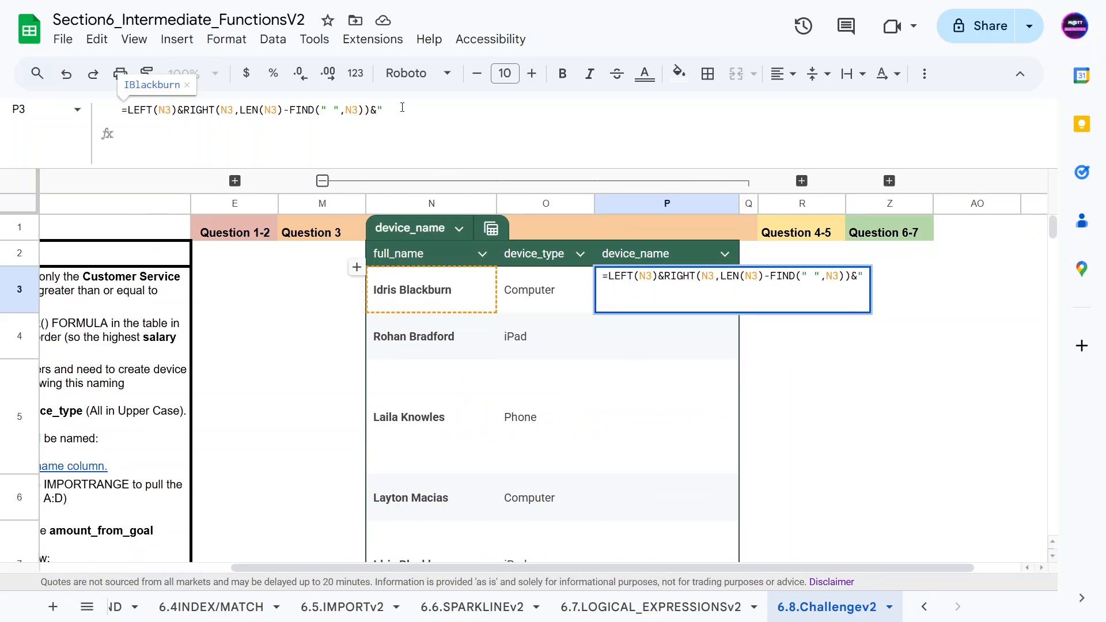
type("-\"")
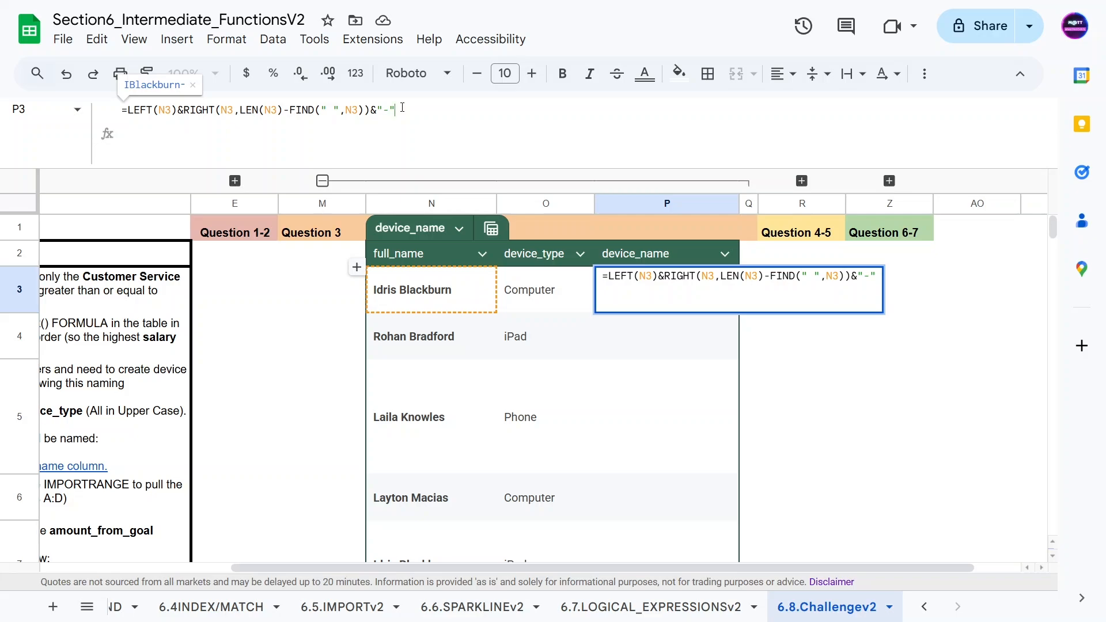
type("&")
left_click(533, 290)
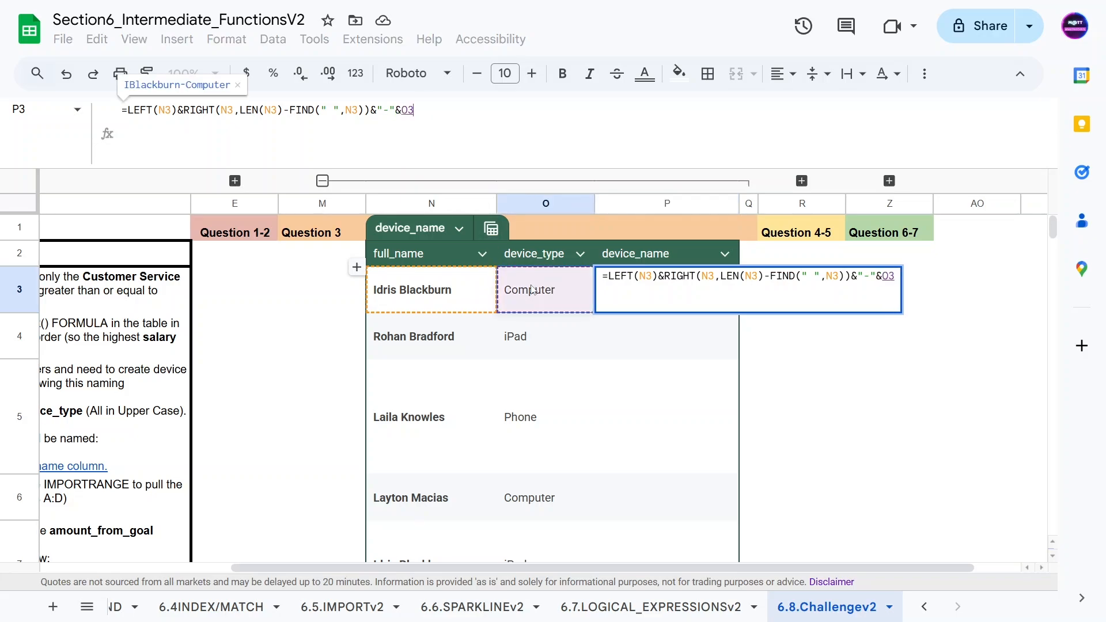
Step: Wrap the whole P3 formula in UPPER() and enter it
left_click(126, 110)
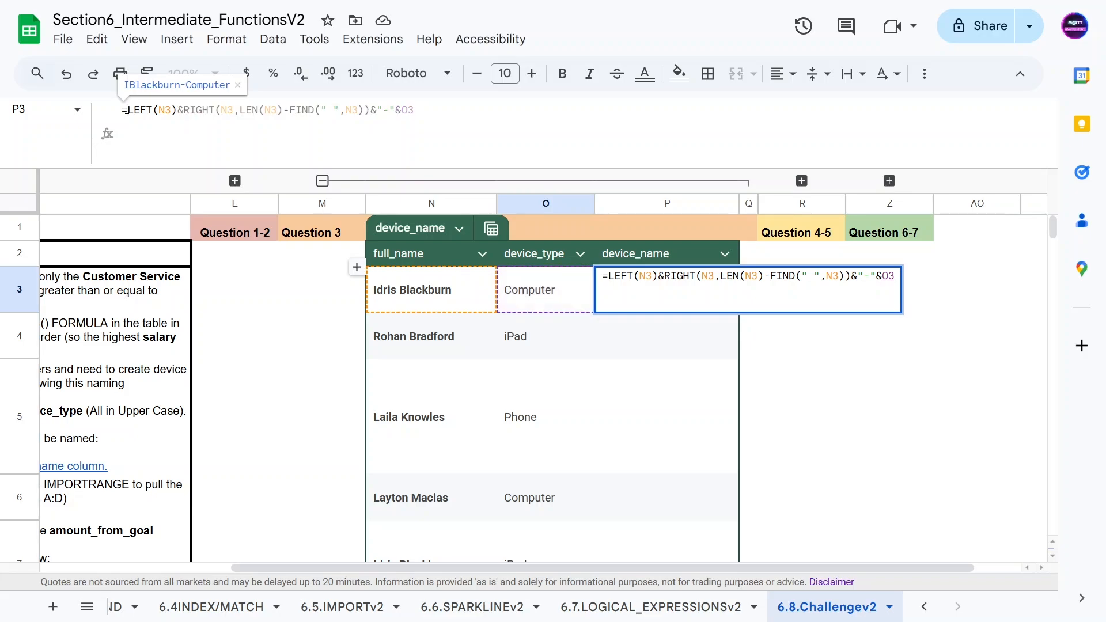
type("UPPER(")
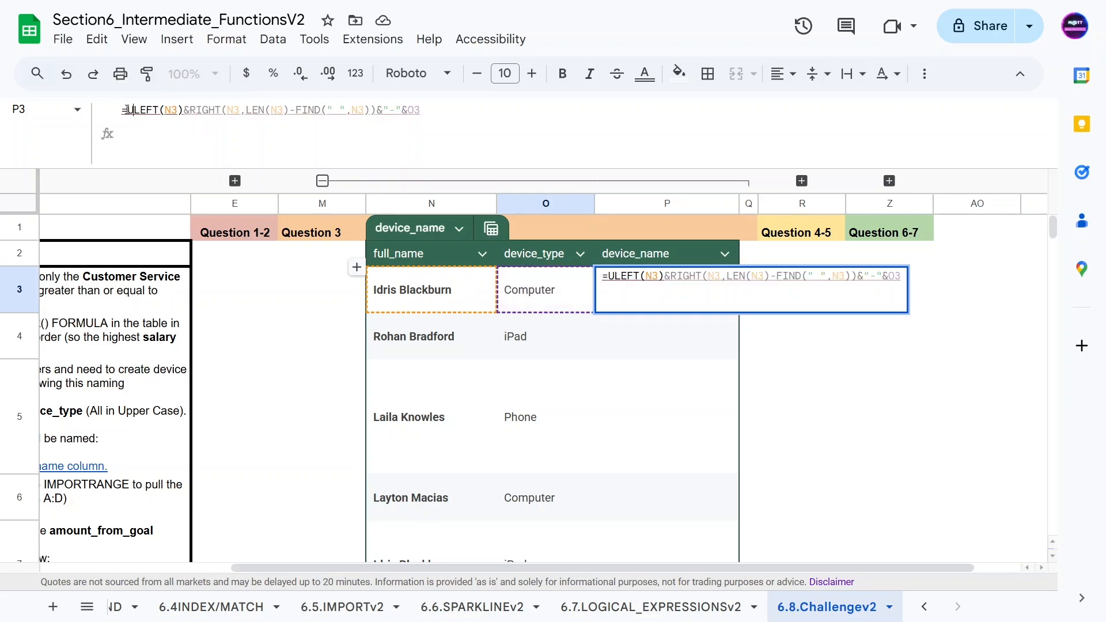
left_click(509, 113)
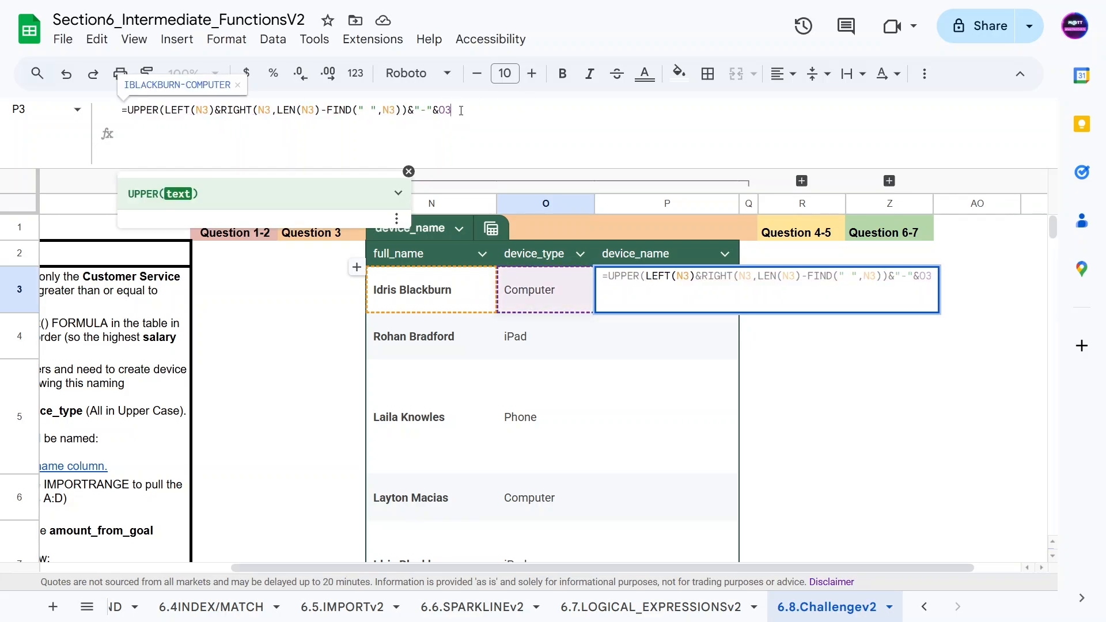
type(")")
key("Return")
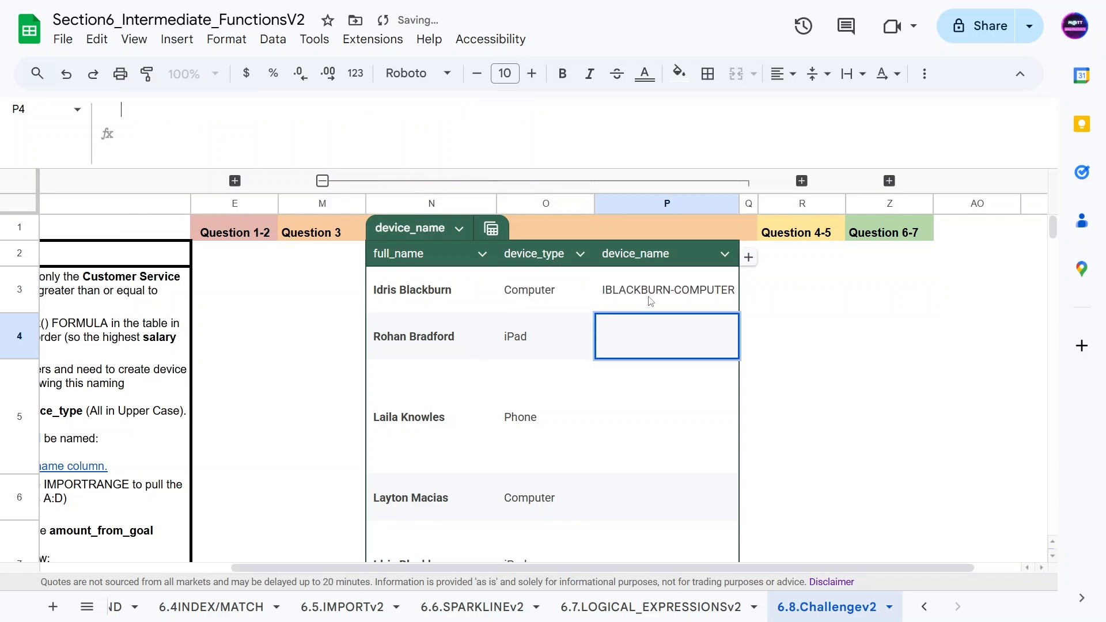
Step: Fill the P3 formula down the rest of the device_name column
double_click(728, 311)
left_click(671, 328)
left_click(680, 298)
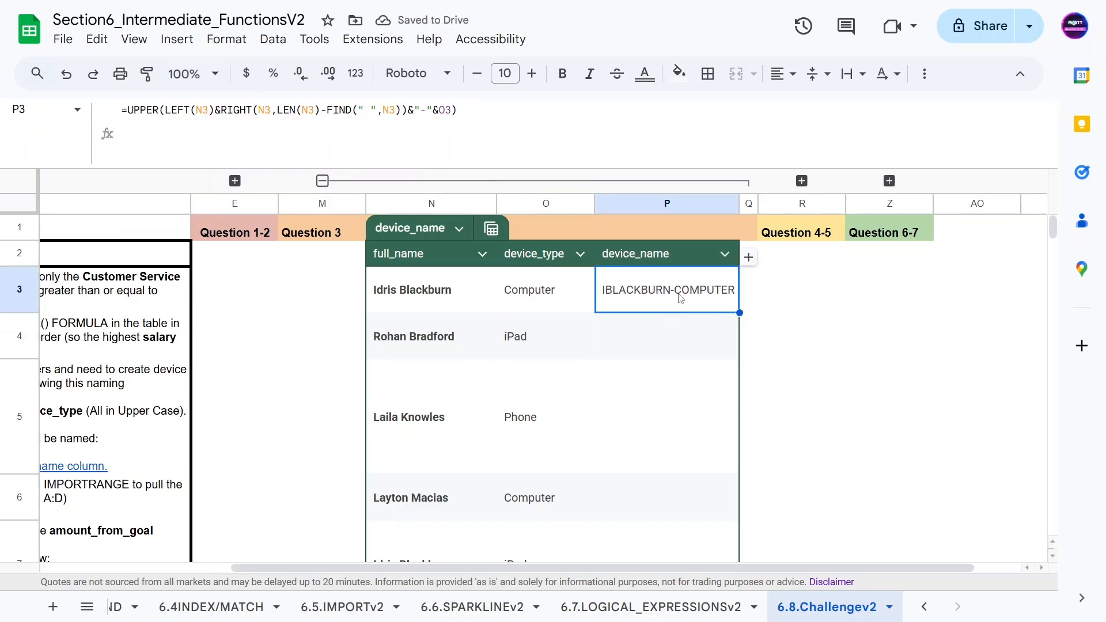
double_click(740, 312)
scroll(636, 323, "down", 5)
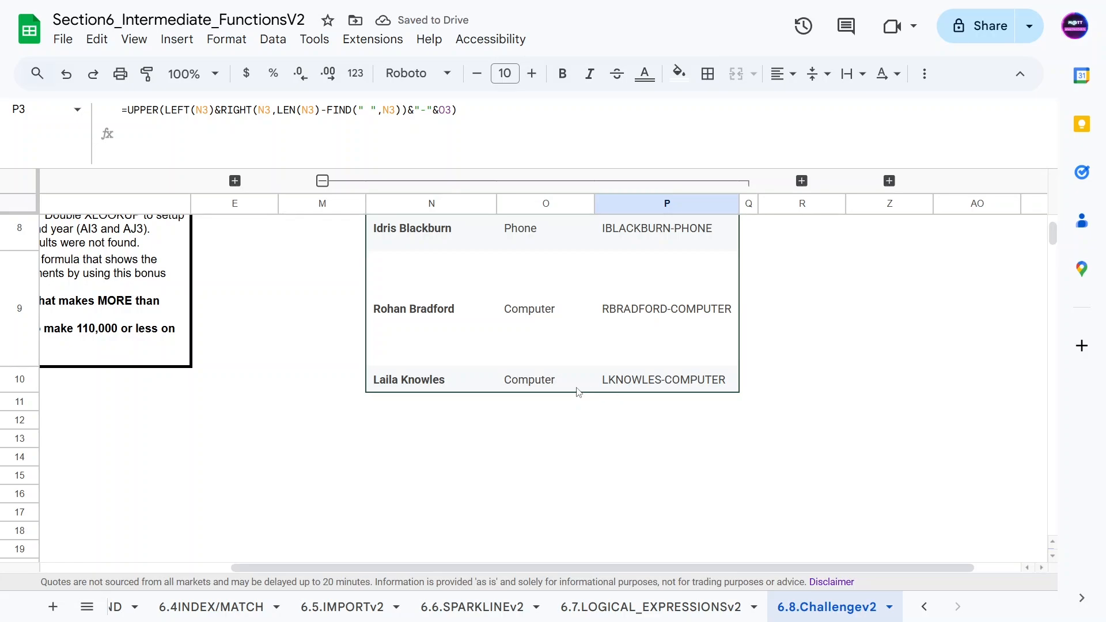
scroll(578, 391, "up", 5)
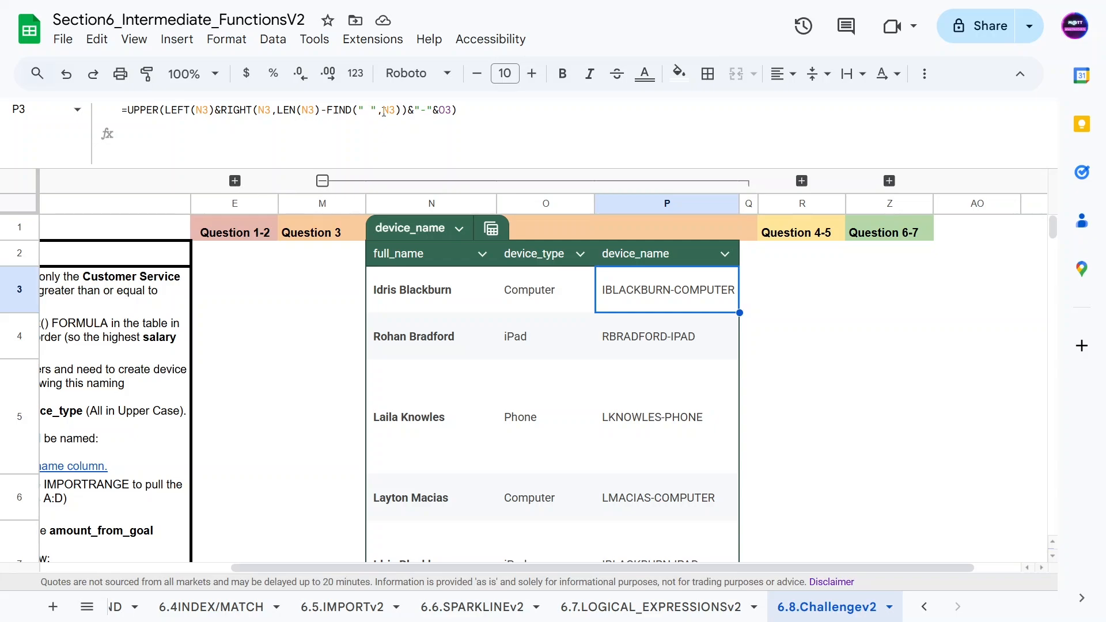
Step: Expand the hidden answer column and review the answer formulas for Questions 1 to 3
left_click(322, 181)
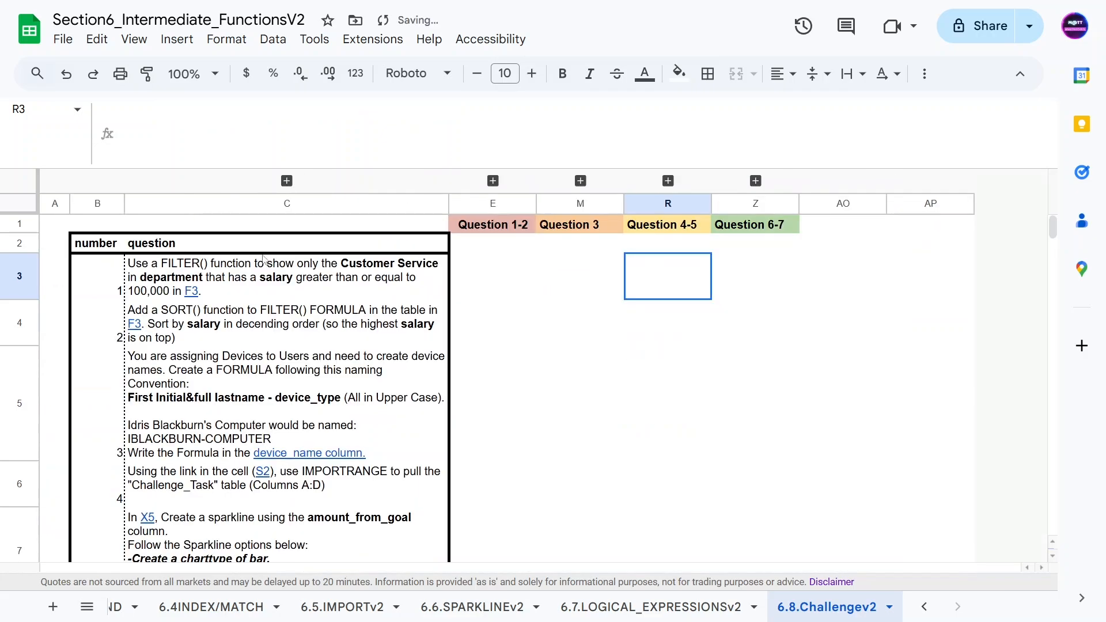
left_click(286, 181)
left_click(471, 290)
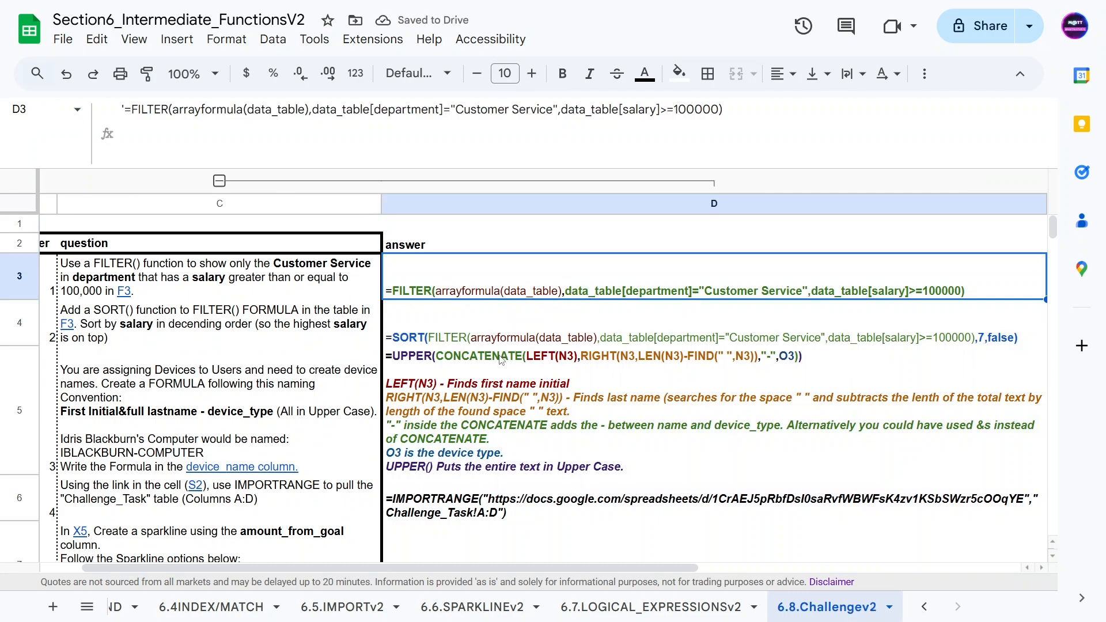
left_click(481, 354)
left_click(431, 340)
left_click(524, 364)
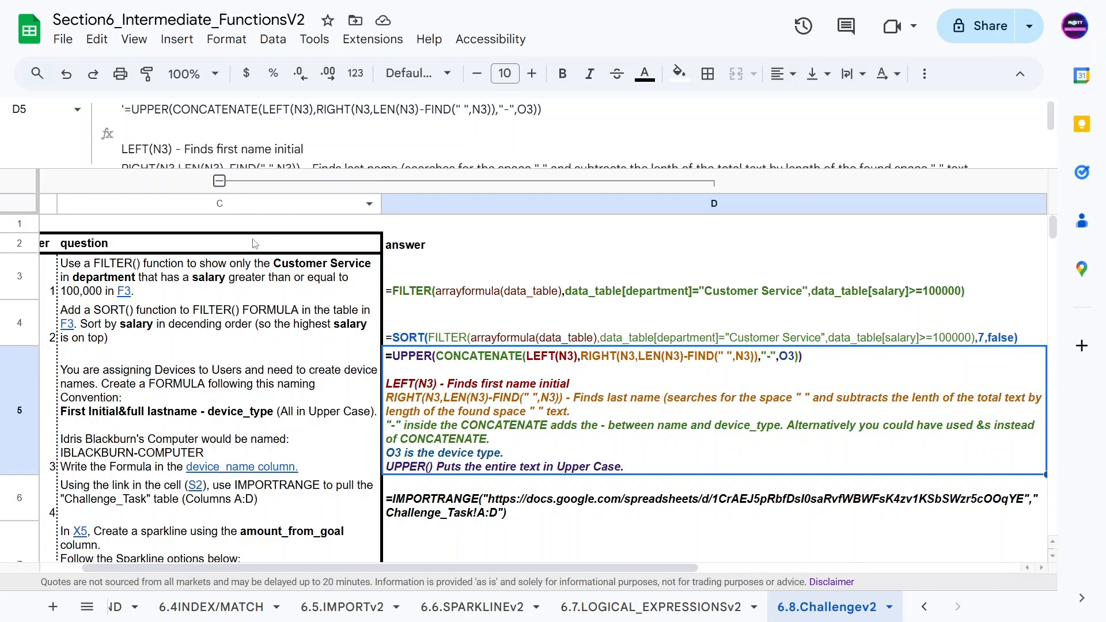
left_click(219, 181)
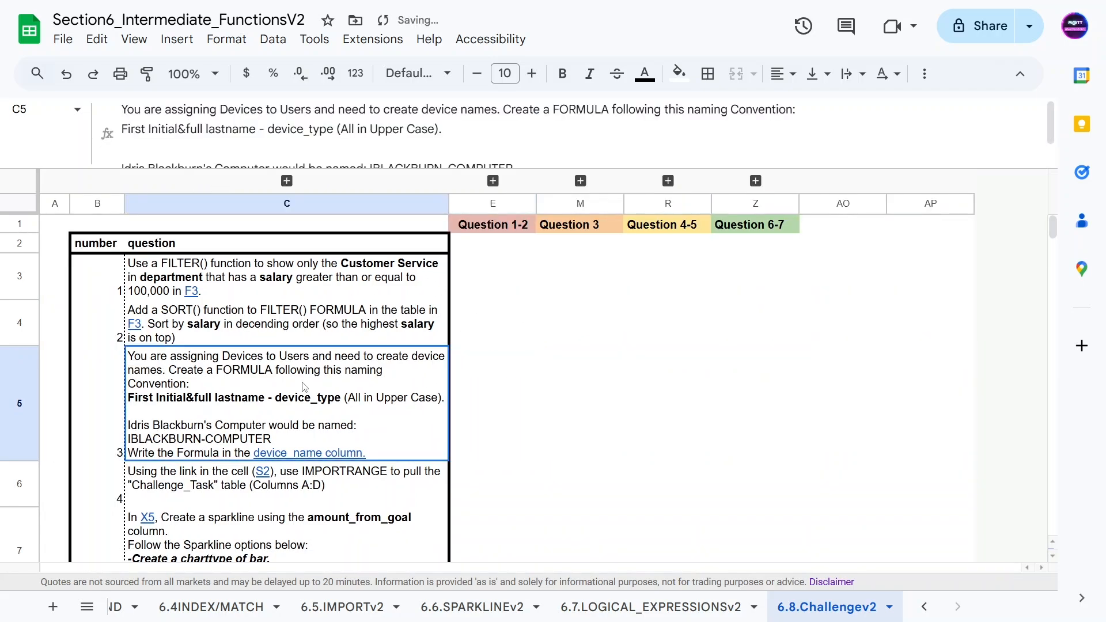
Step: In S2, wrap the linked URL in IMPORTRANGE with the range string "Challenge_Task[ALL]" and enter it
left_click(668, 181)
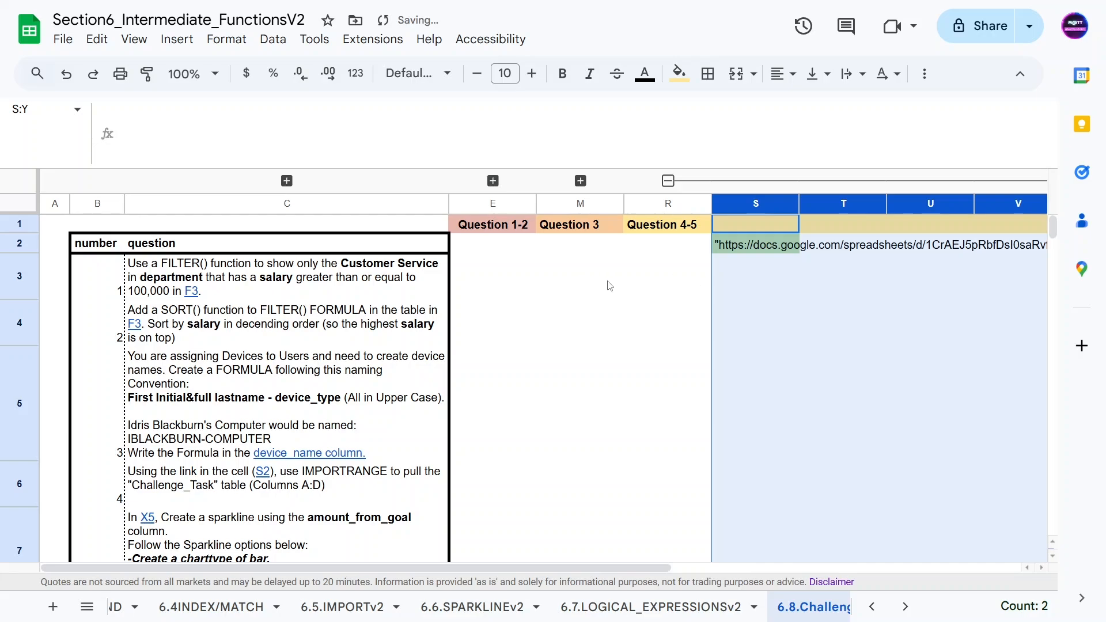
left_click(652, 244)
scroll(277, 403, "down", 1)
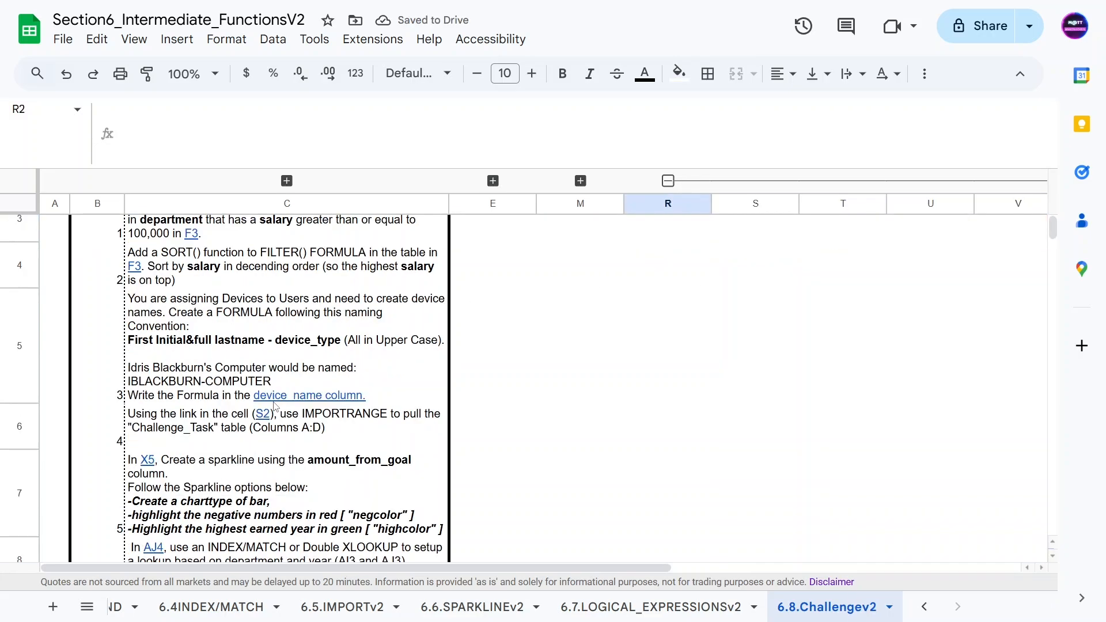
left_click(207, 422)
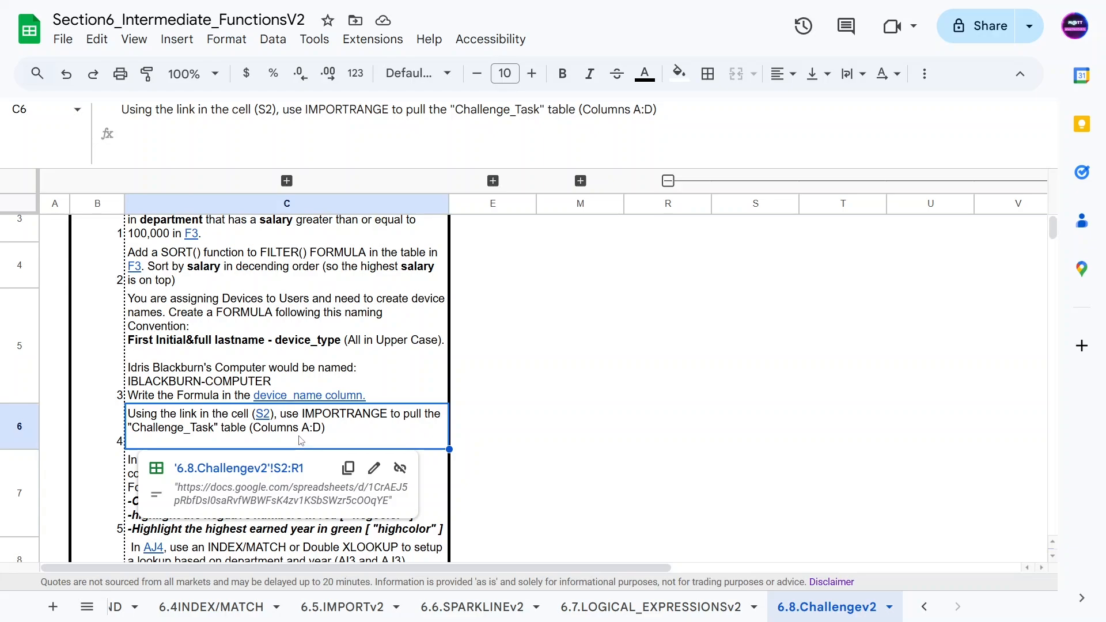
left_click(238, 468)
left_click(123, 109)
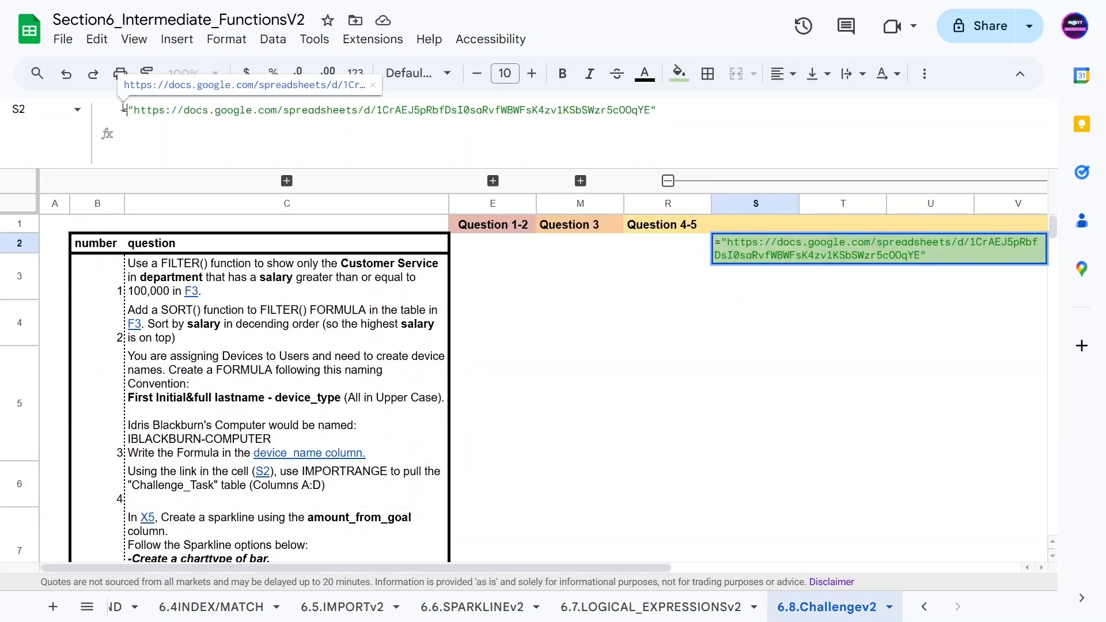
type("IMPORTA")
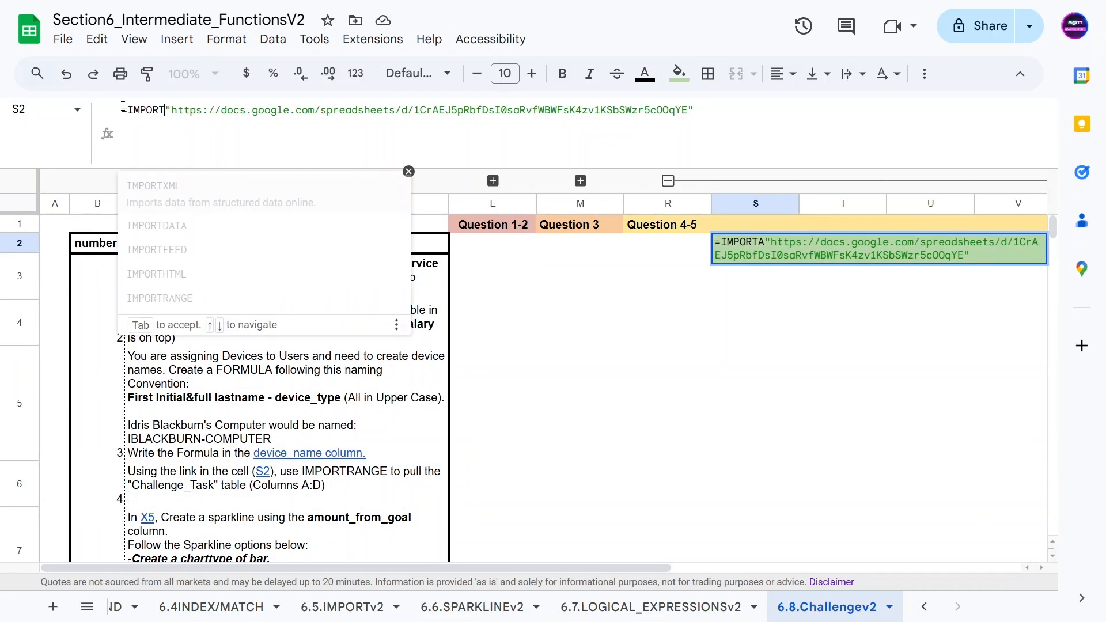
key("BackSpace")
type("RANGE(")
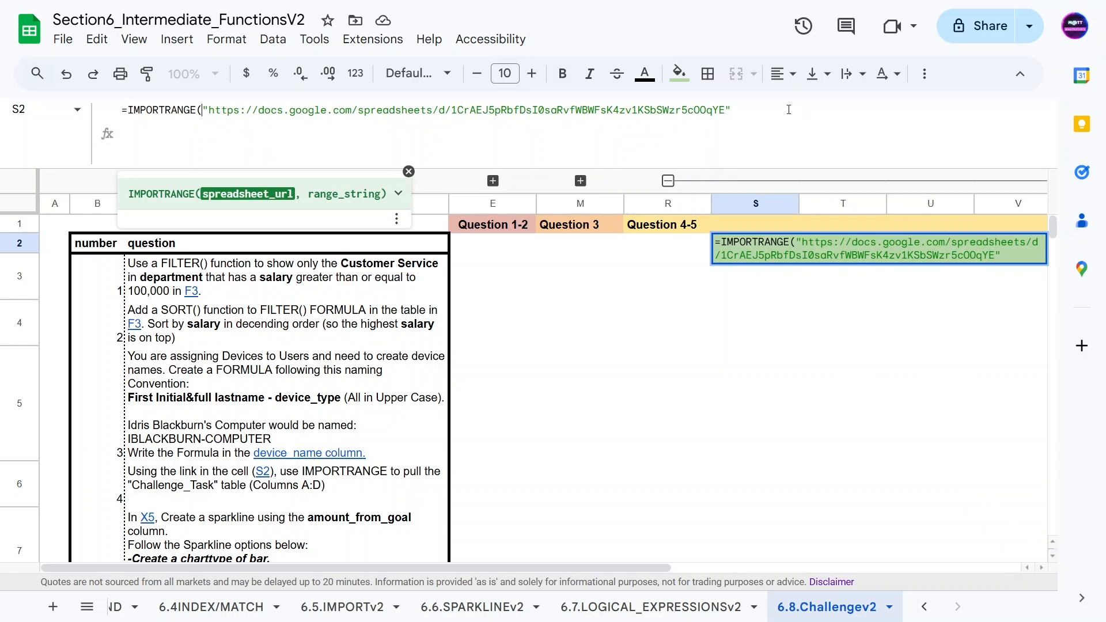
type(",")
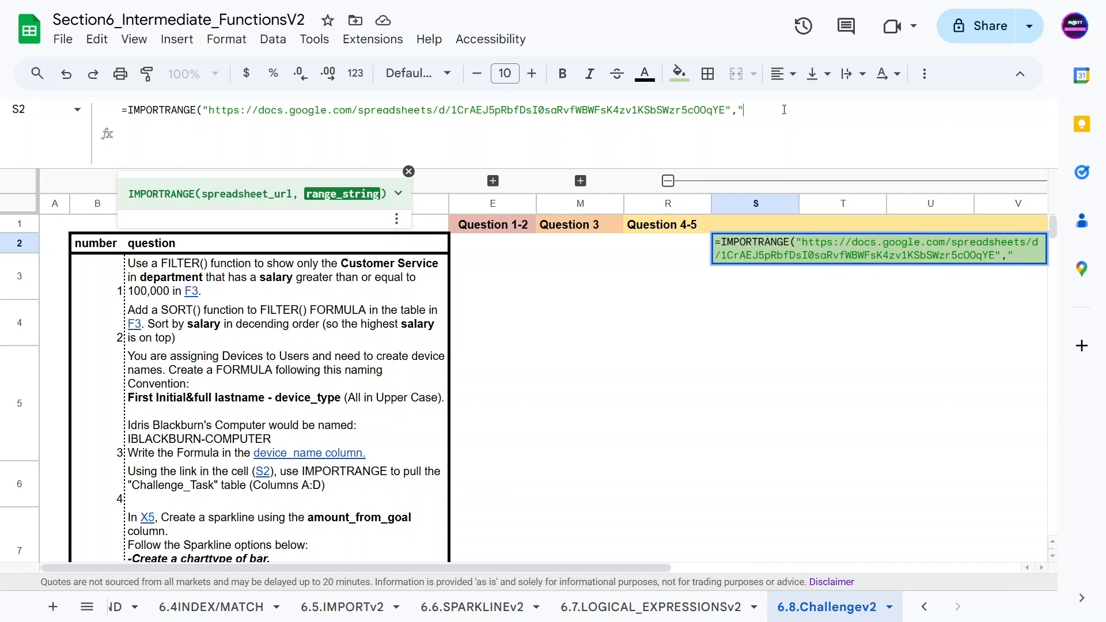
type("\"Challenge_Task")
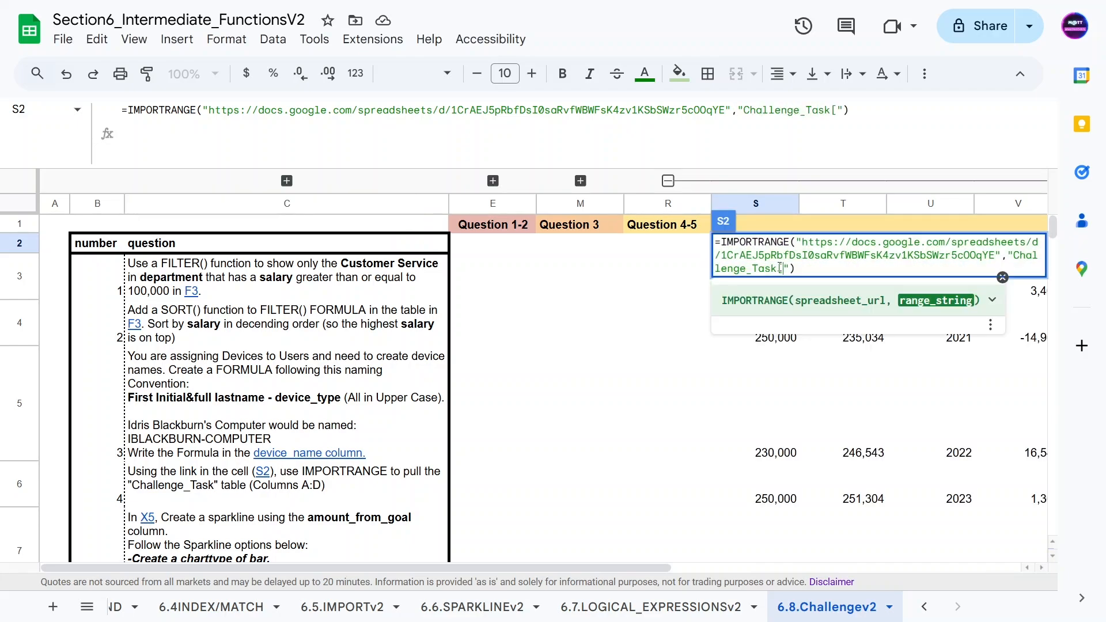
type("[ALL]")
key("Return")
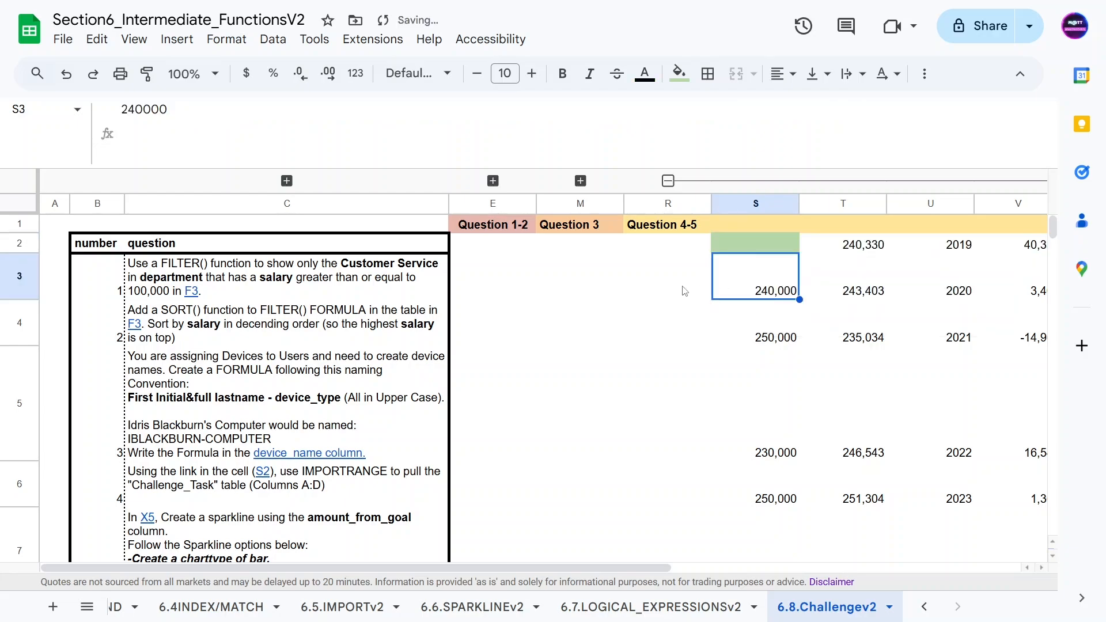
Step: Change the S2 range string to "Challenge_Task[#ALL]" and enter the formula
key("Up")
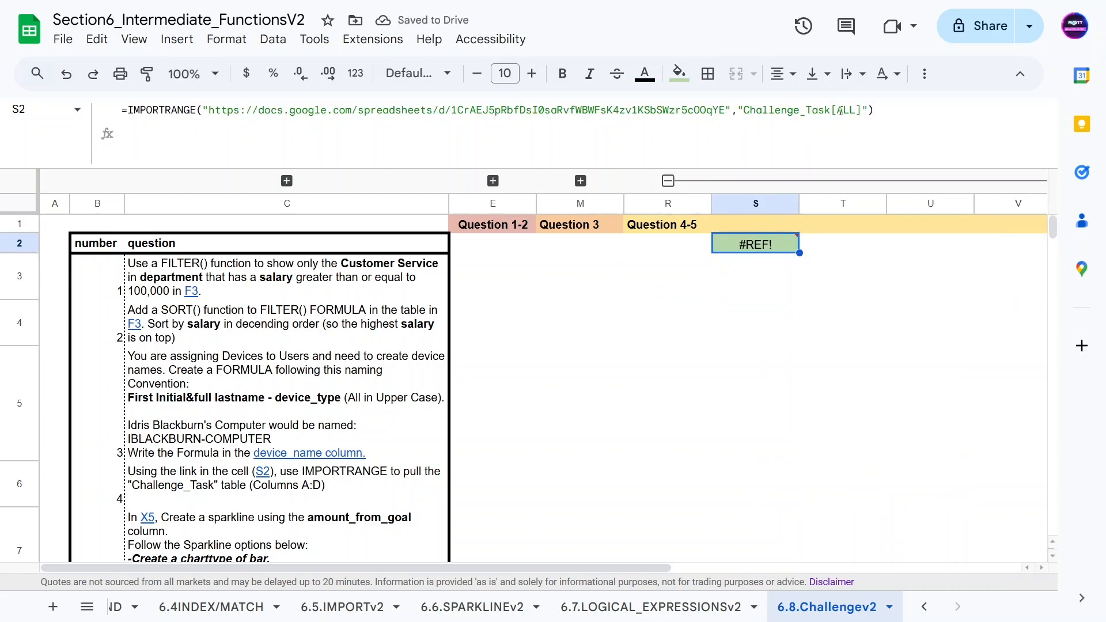
left_click(839, 109)
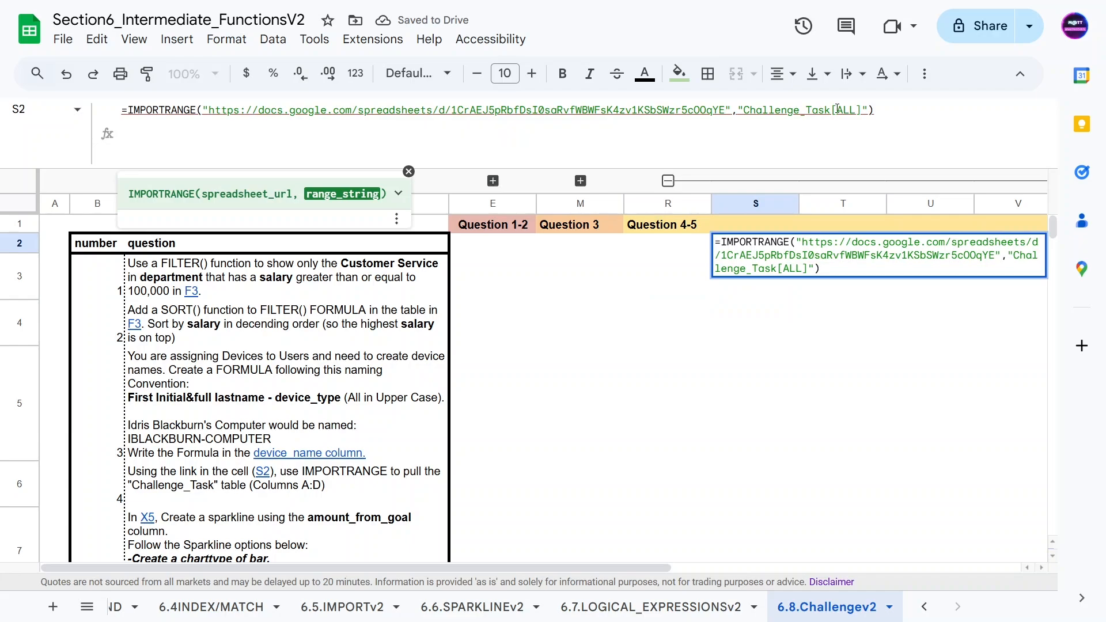
type("#")
key("Return")
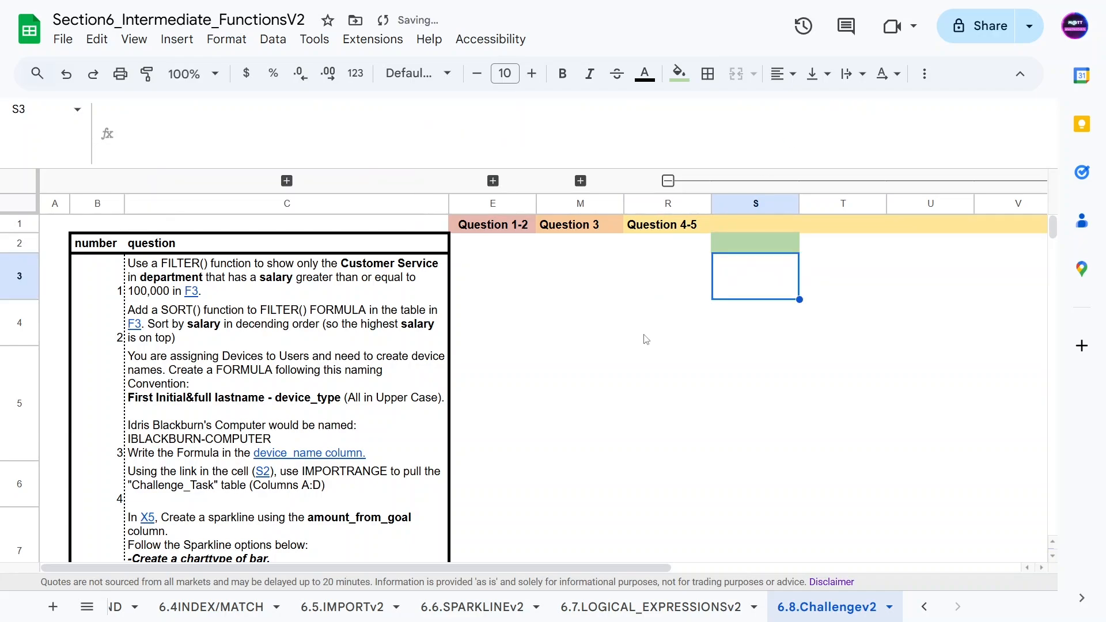
Step: Replace the S2 range string with "Challenge_Task!A:D" and enter the formula
left_click(637, 331)
left_click(738, 246)
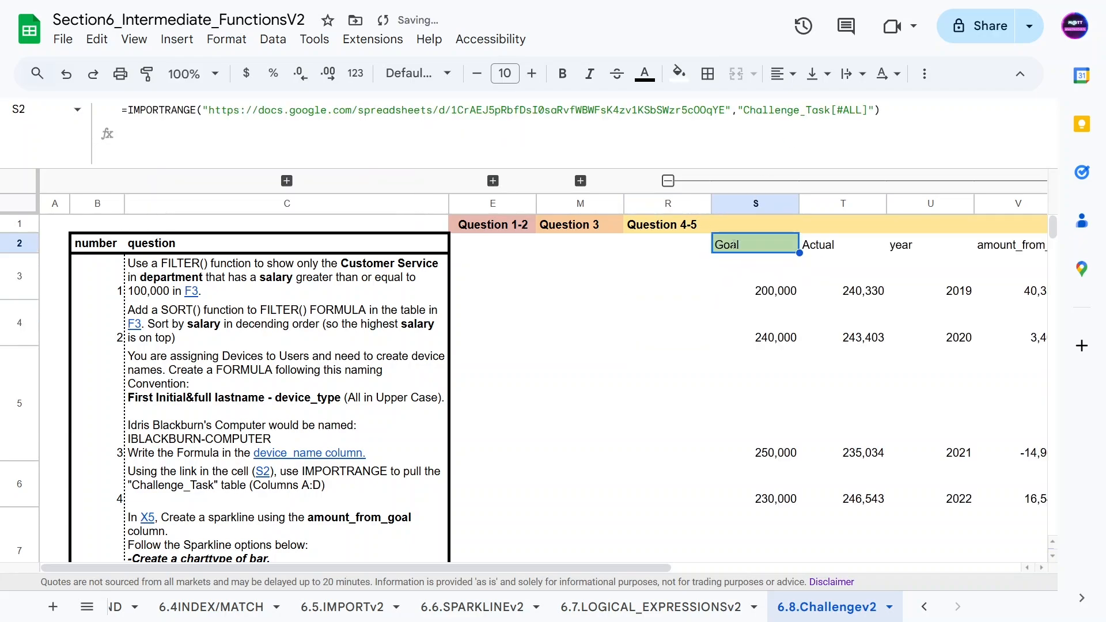
left_click(813, 109)
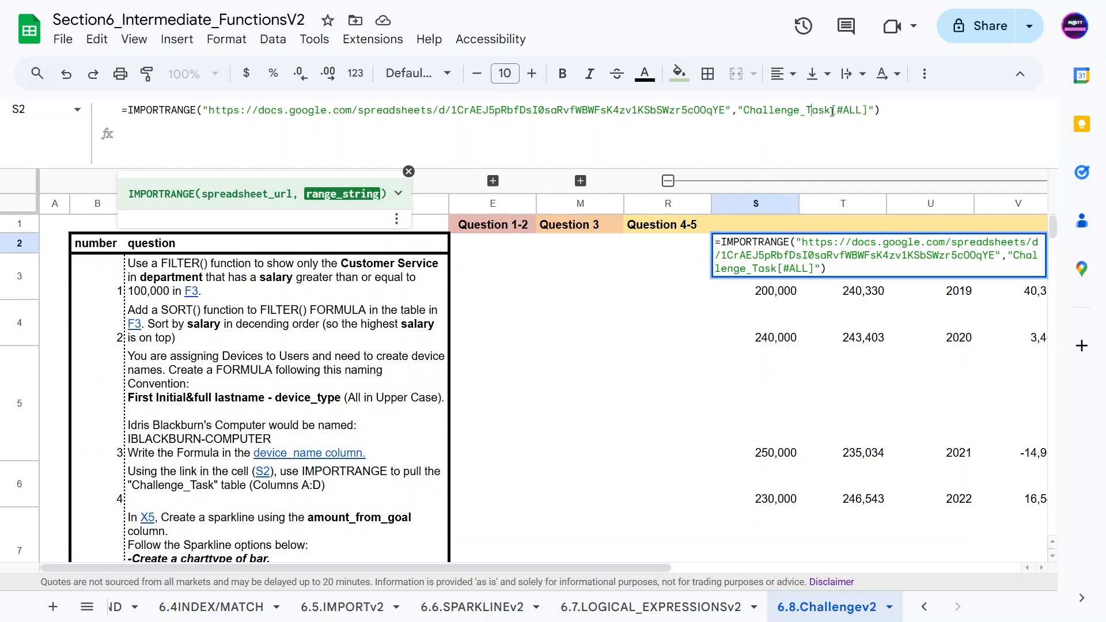
left_click_drag(832, 112, 867, 112)
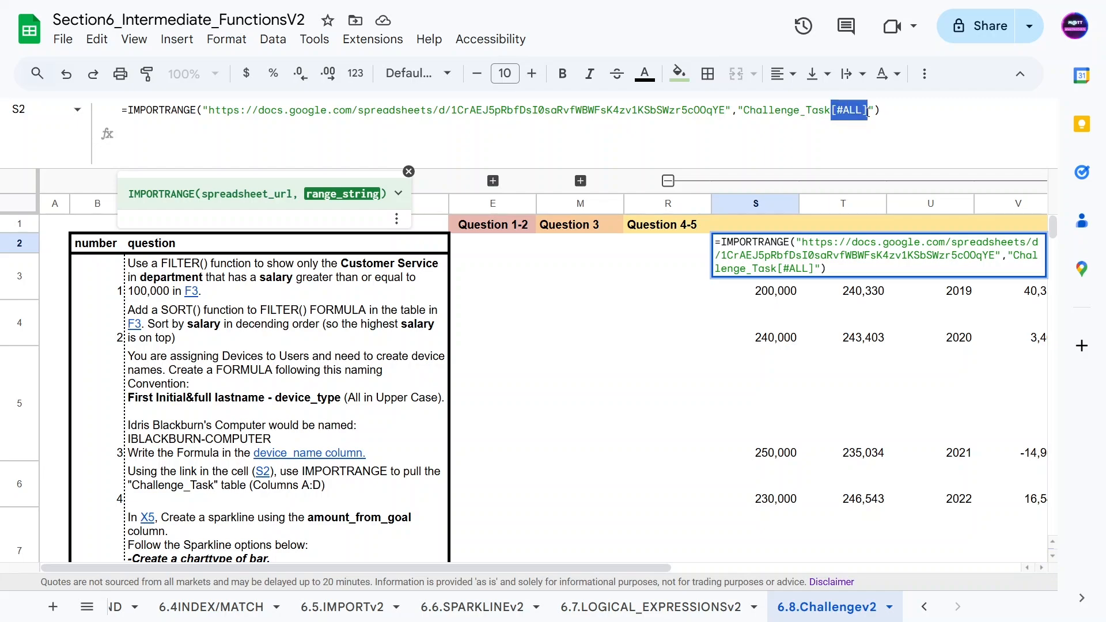
type("!")
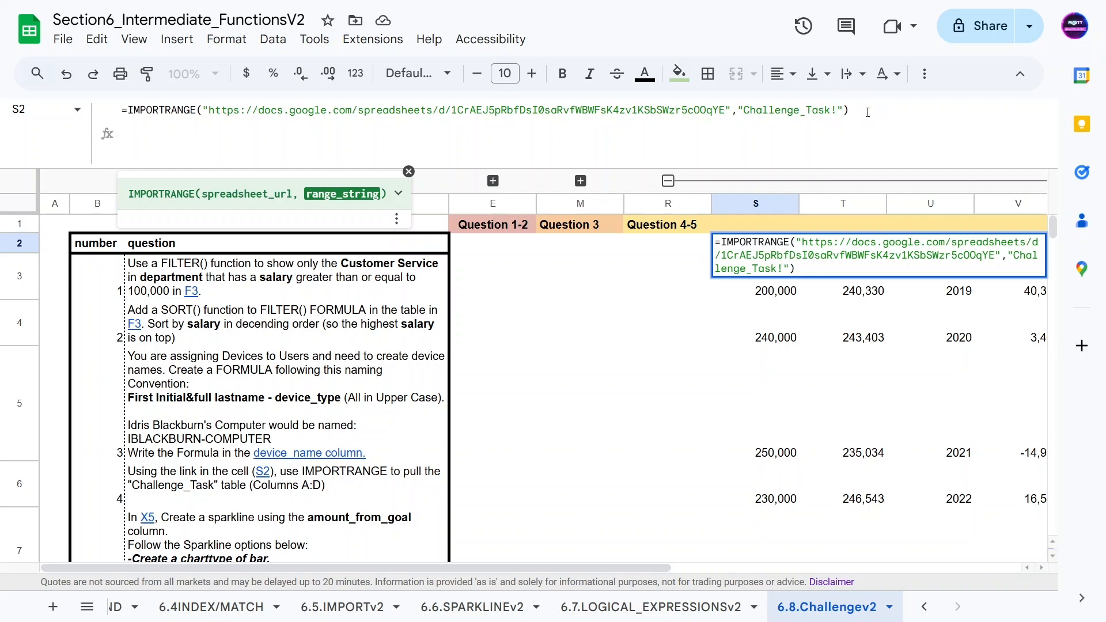
type("A:D")
key("Return")
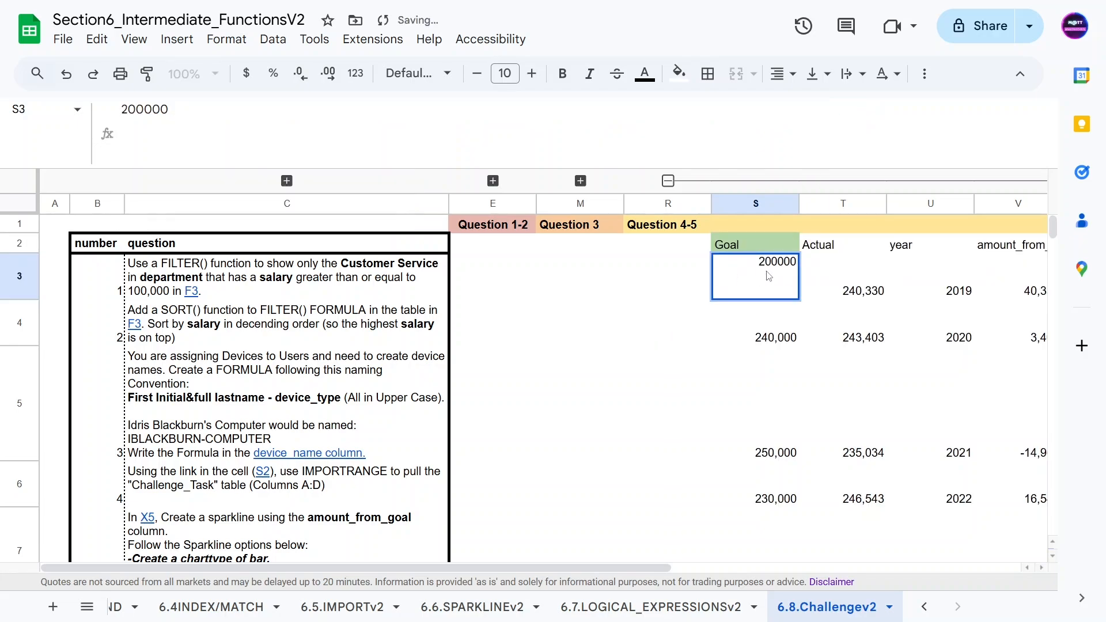
key("Up")
left_click_drag(602, 561, 782, 561)
scroll(671, 458, "down", 4)
scroll(671, 459, "up", 4)
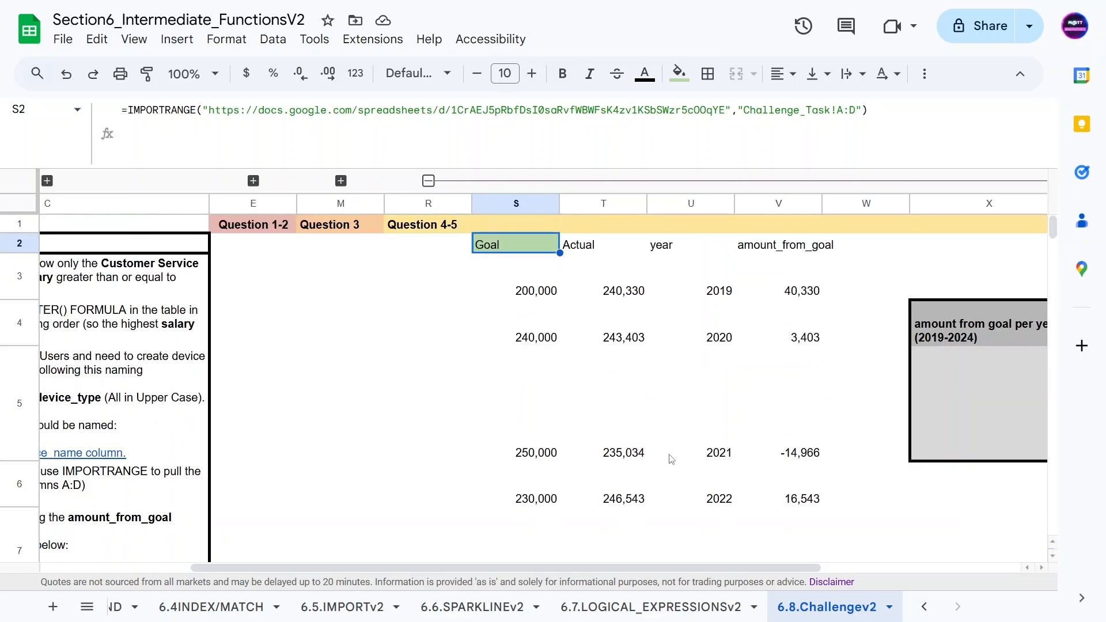
Step: Scroll back to the question list and read the Question 5 sparkline instructions
left_click_drag(483, 568, 261, 542)
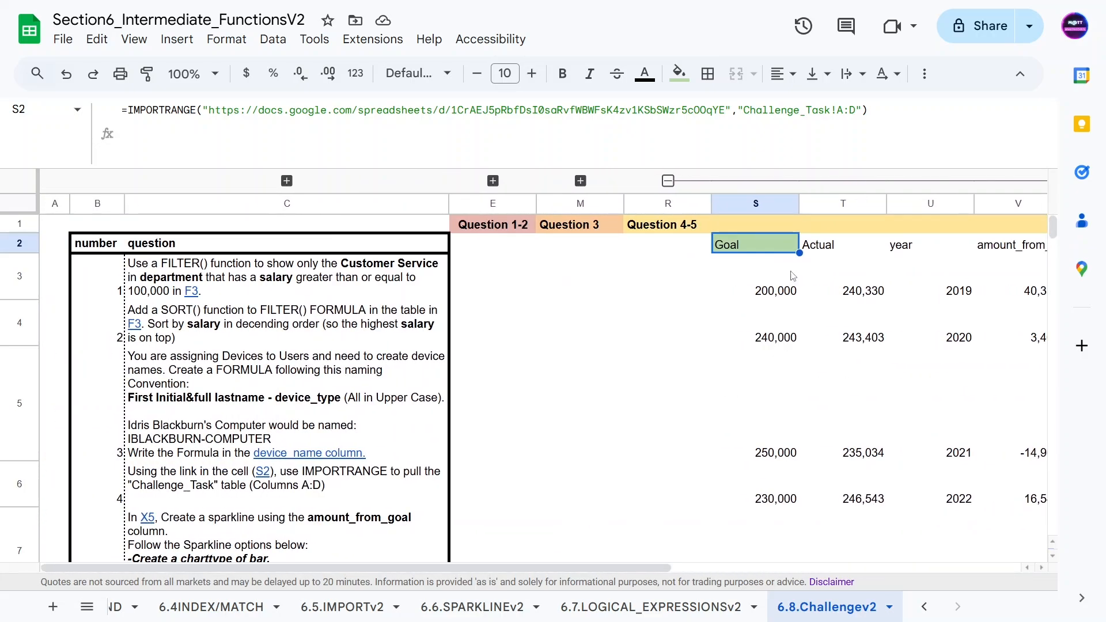
scroll(297, 362, "down", 3)
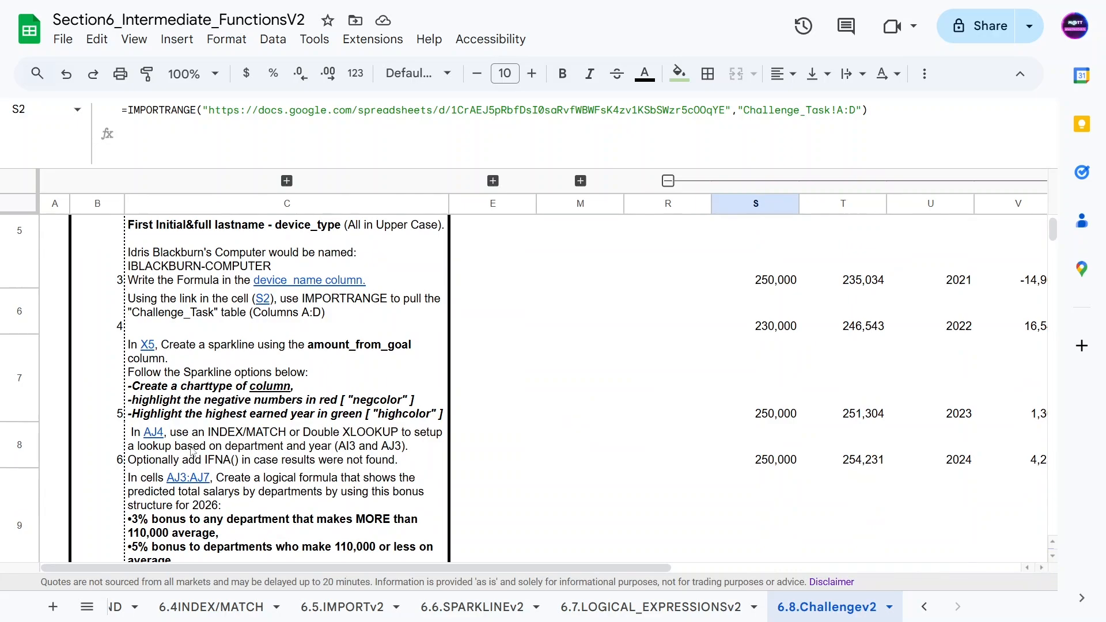
mouse_move(206, 450)
left_click(190, 400)
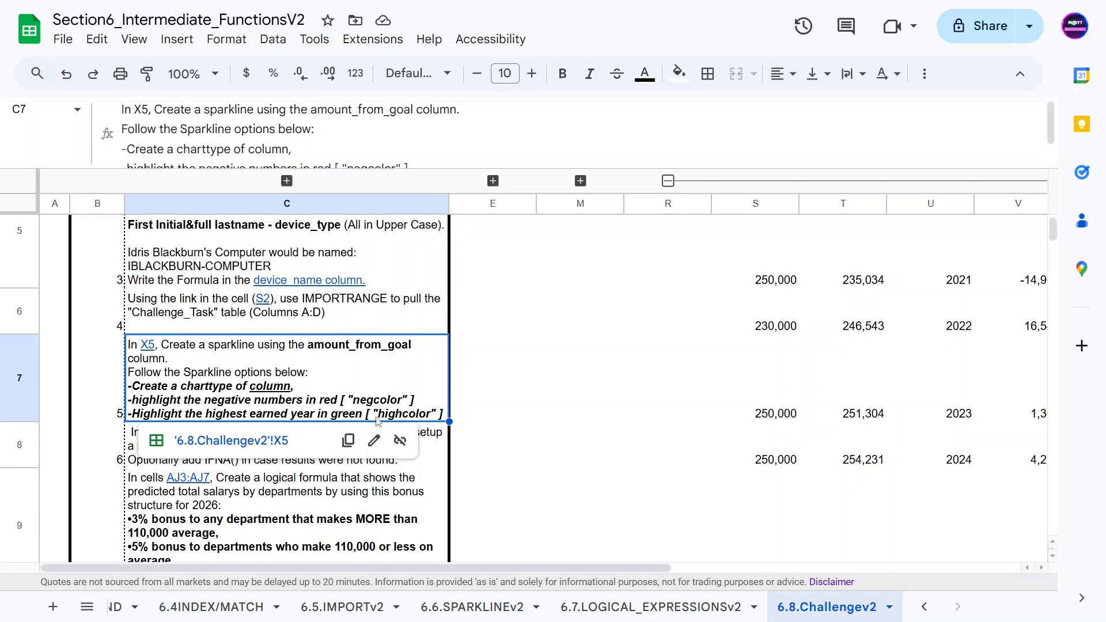
scroll(348, 570, "up", 1)
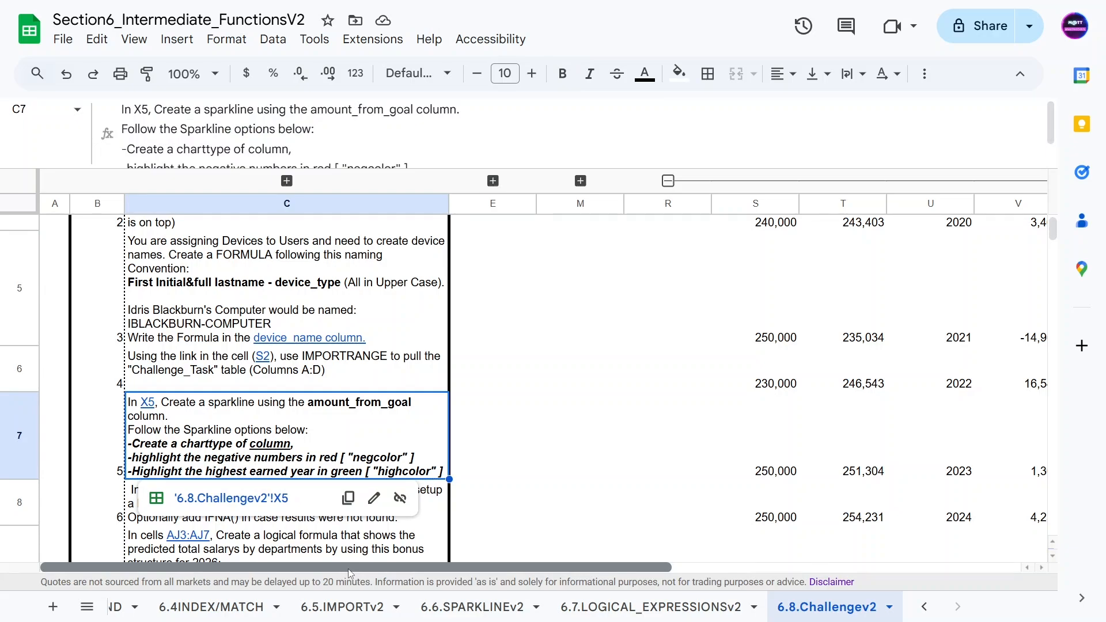
left_click_drag(349, 573, 617, 565)
Step: In X5, start a SPARKLINE formula using V3:V8 as data with an empty options array
left_click(667, 292)
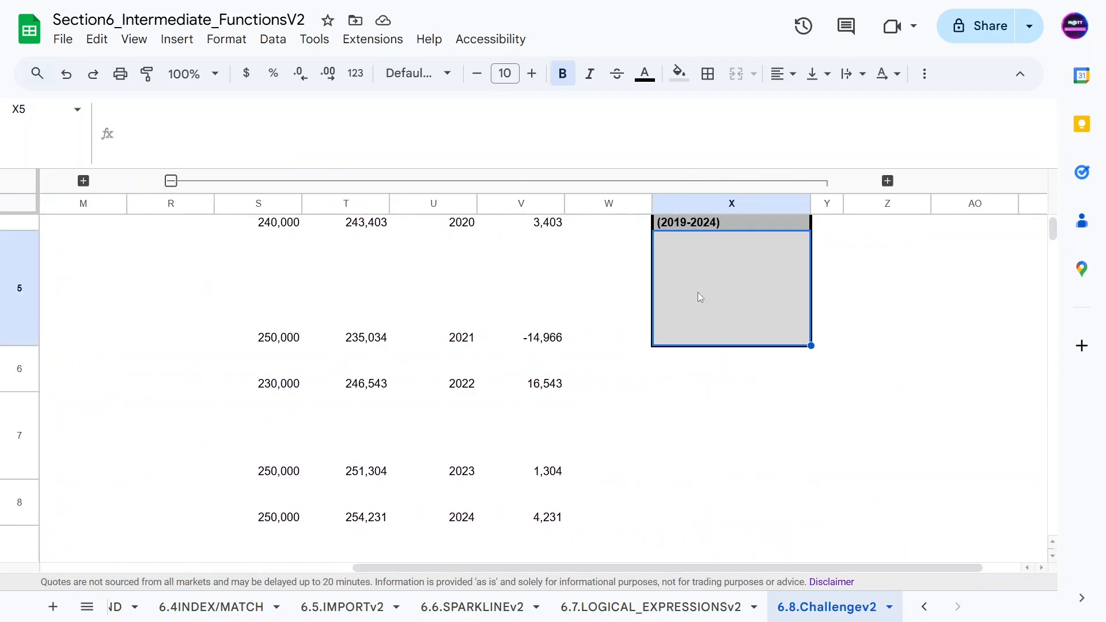
type("=sparkl")
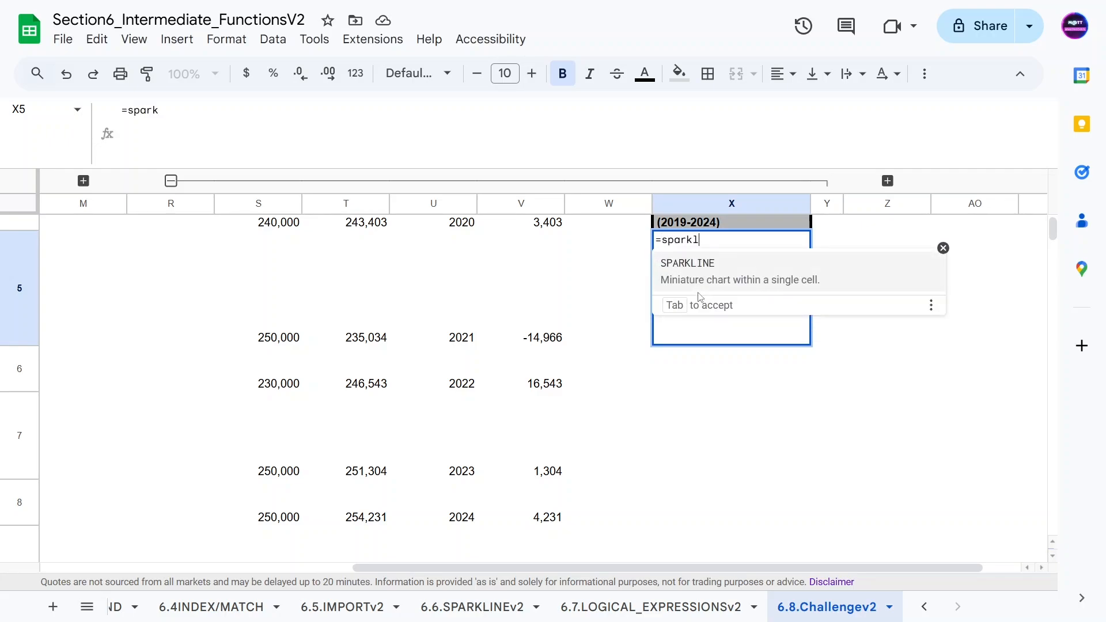
key("Tab")
scroll(593, 279, "up", 1)
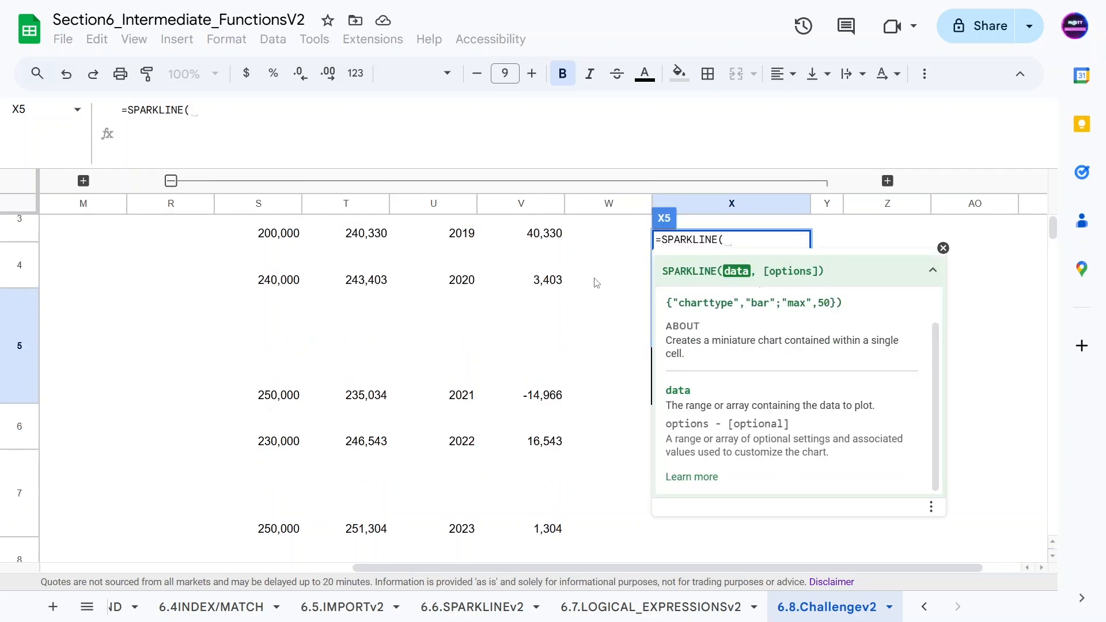
scroll(511, 254, "up", 1)
left_click_drag(518, 261, 527, 461)
scroll(531, 311, "down", 3)
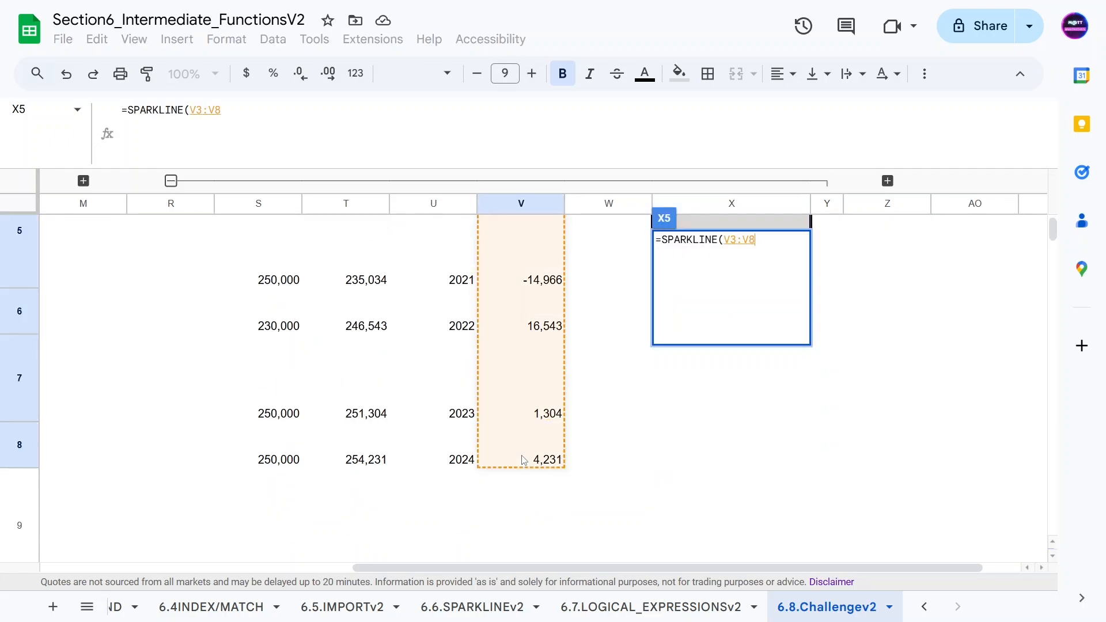
type(",")
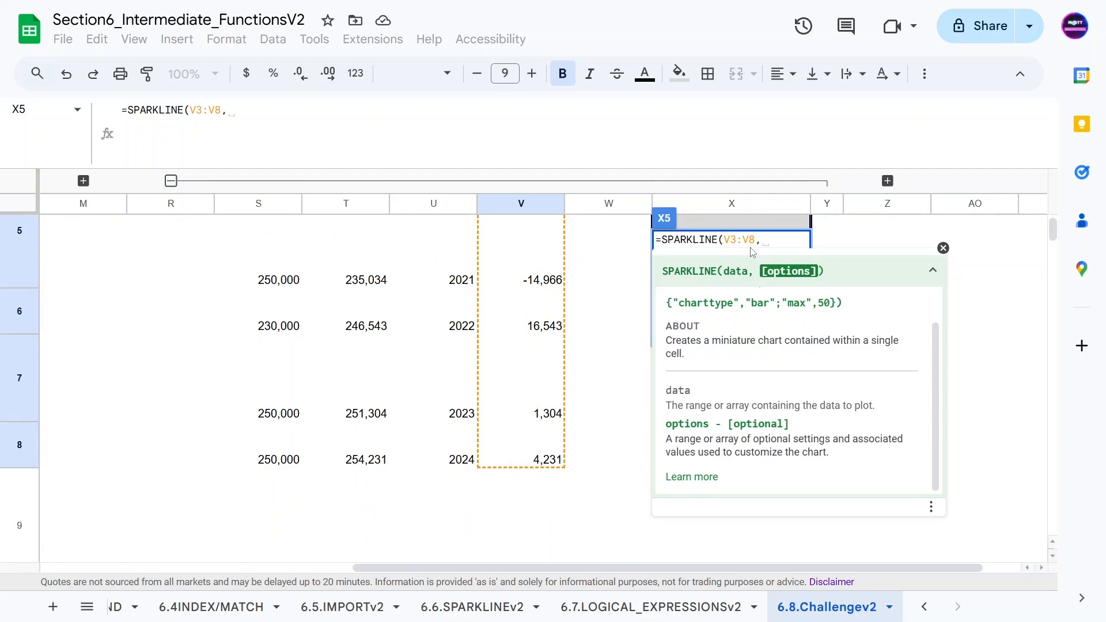
type("{}")
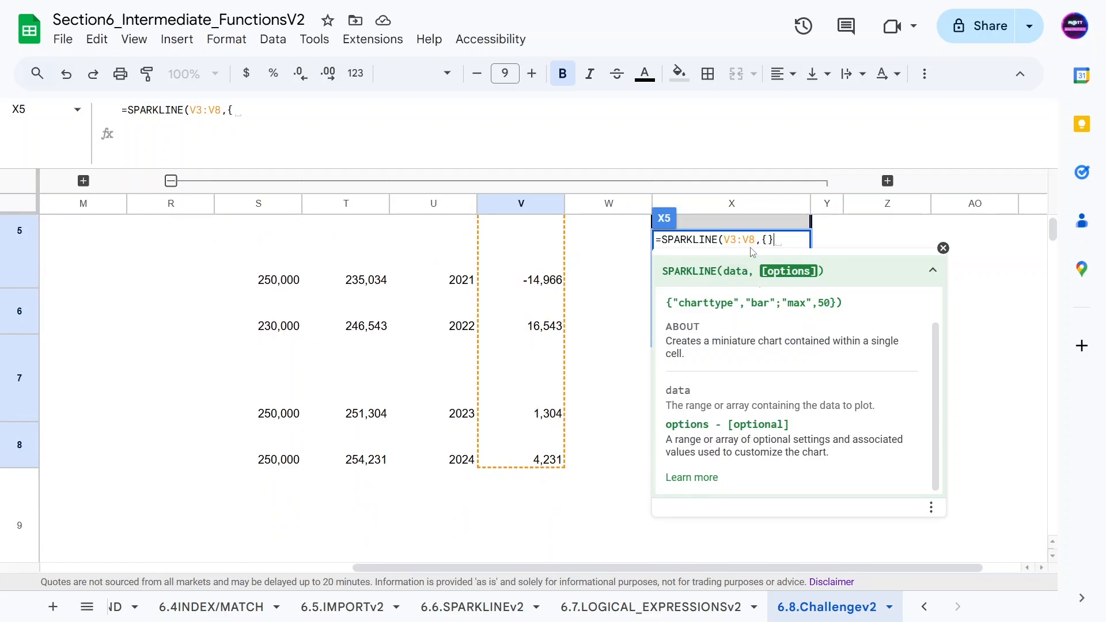
type(")")
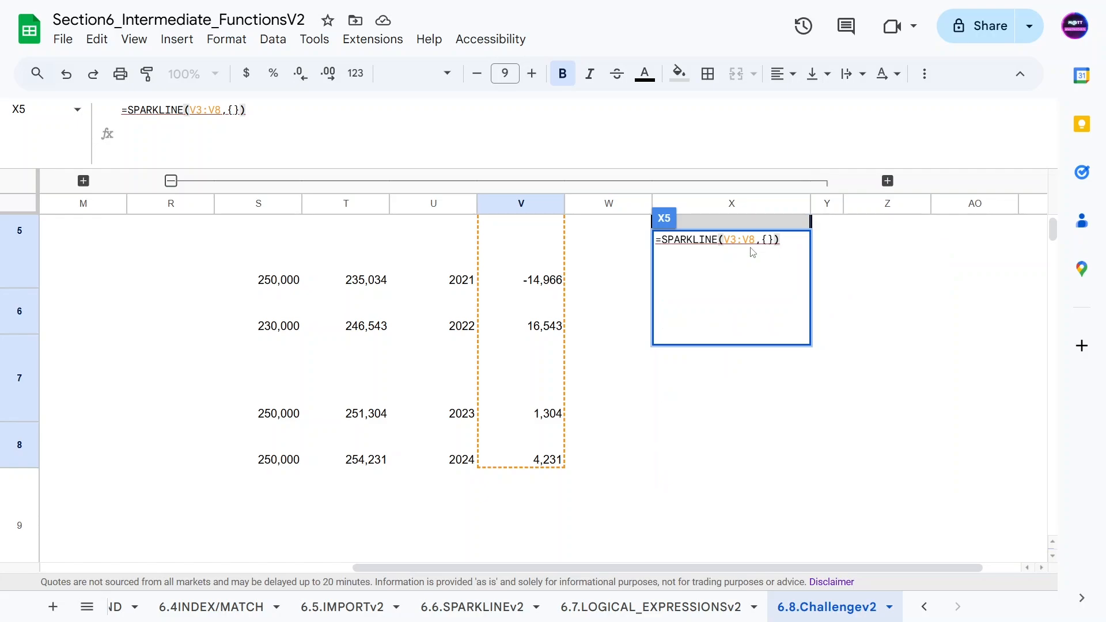
Step: Fill the sparkline options with "charttype","column" and enter the formula
key("Left")
key("Left")
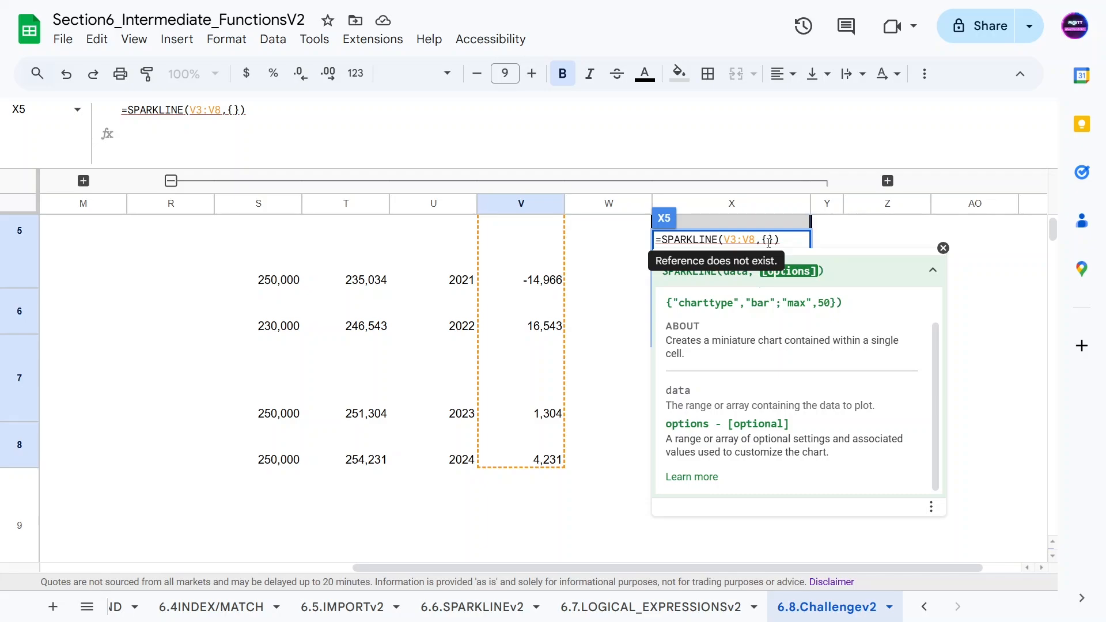
type("\"chart")
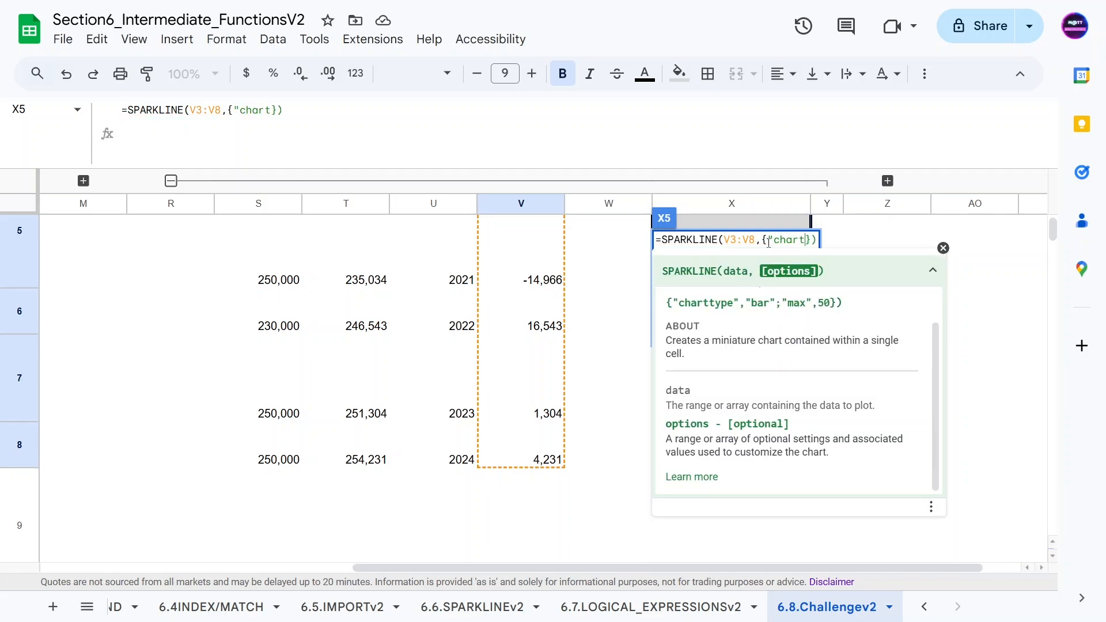
type("type\", ")
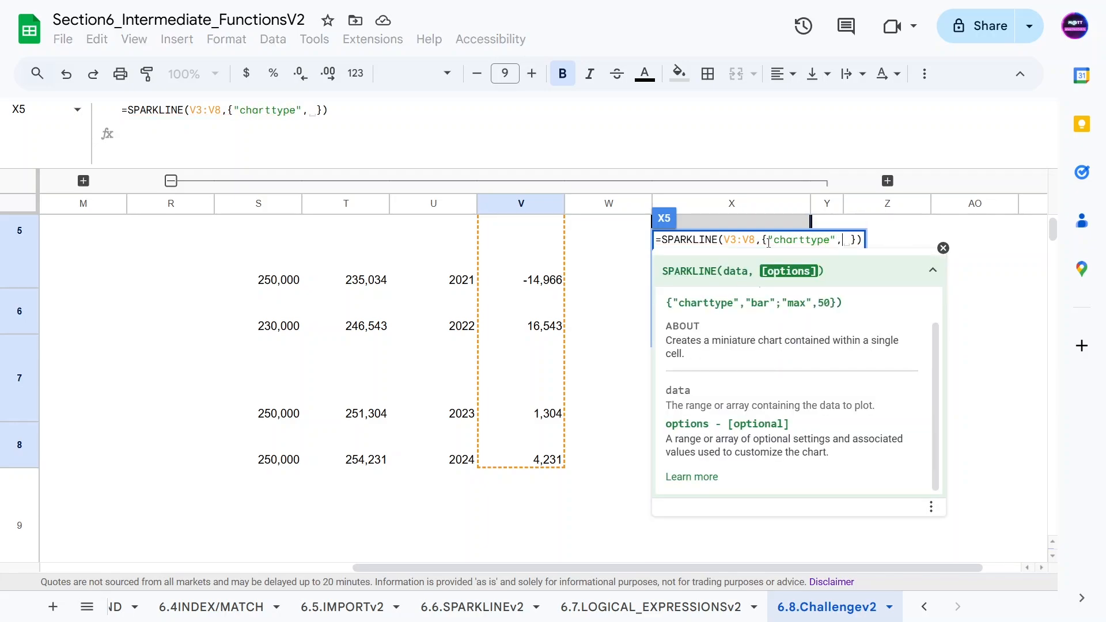
type("\"bar")
key("BackSpace")
key("BackSpace")
key("BackSpace")
key("BackSpace")
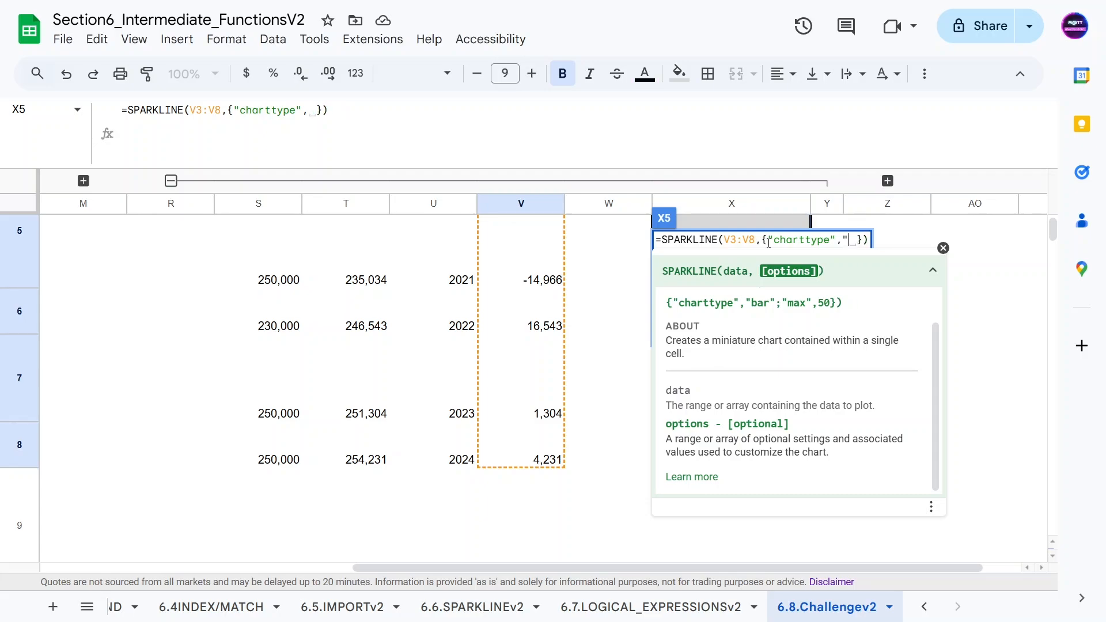
key("BackSpace")
type("\"column\"")
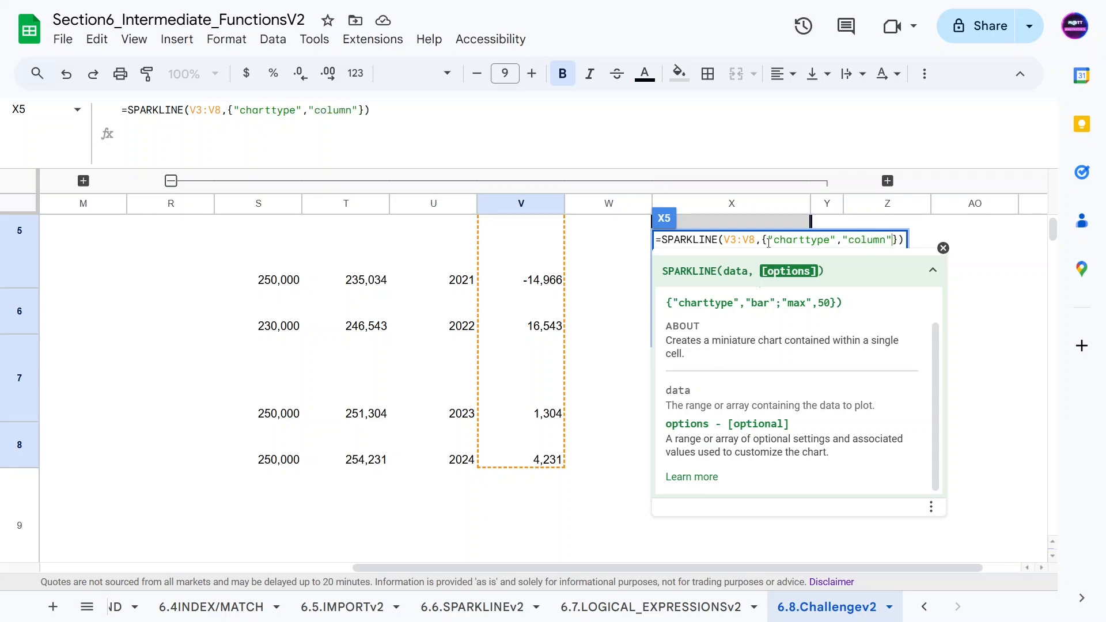
key("Return")
Step: Inspect the new sparkline against the amount_from_goal values in column V
left_click(613, 256)
scroll(624, 338, "up", 2)
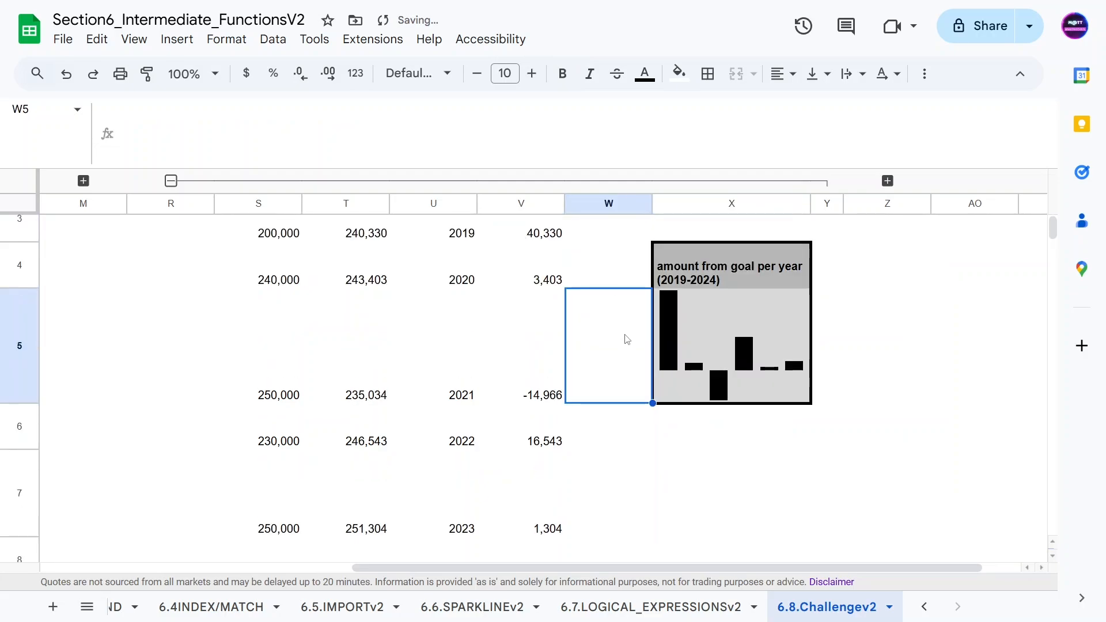
key("Right")
scroll(659, 354, "up", 1)
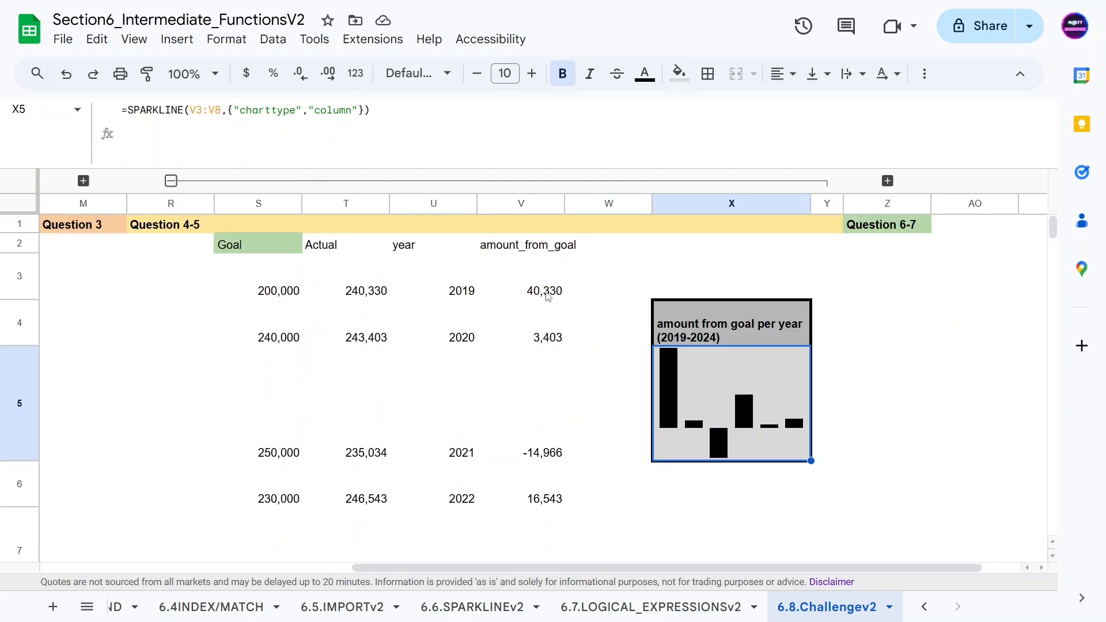
left_click(530, 285)
key("Down")
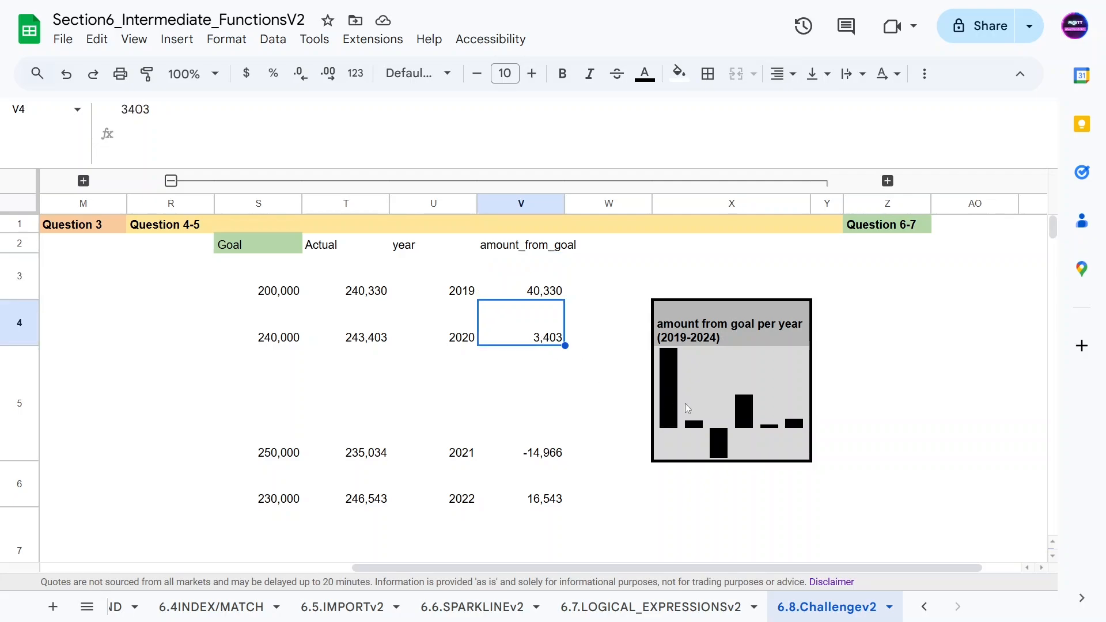
left_click(551, 437)
left_click(548, 478)
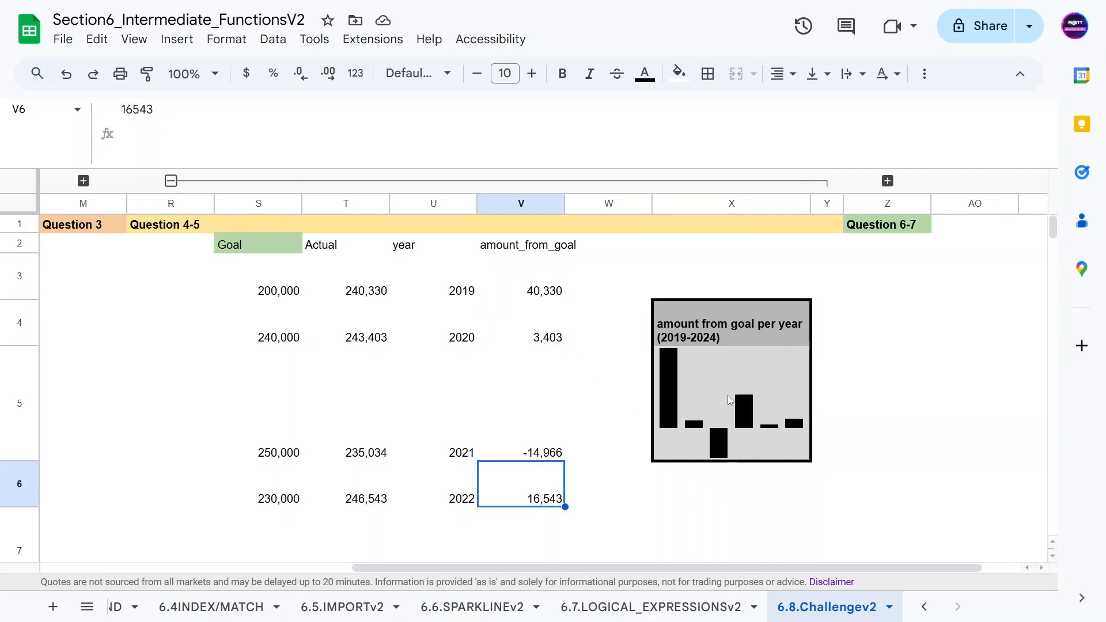
left_click(726, 413)
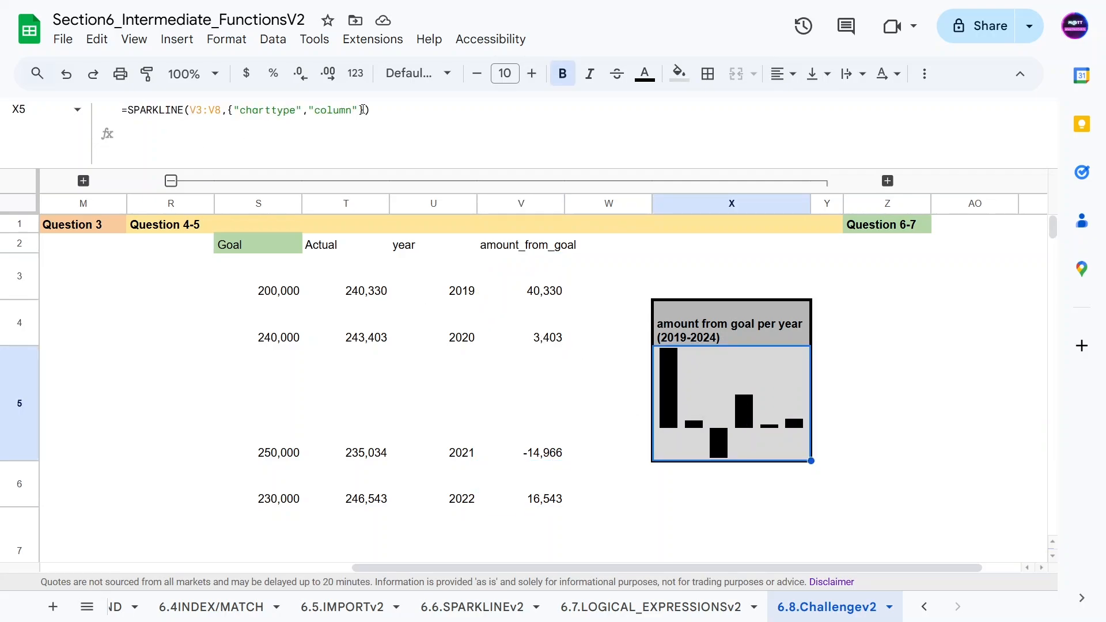
Step: Add the "negcolor","red" option to the X5 sparkline, separated from charttype by a semicolon, and enter it
left_click(357, 109)
type(",\"neg")
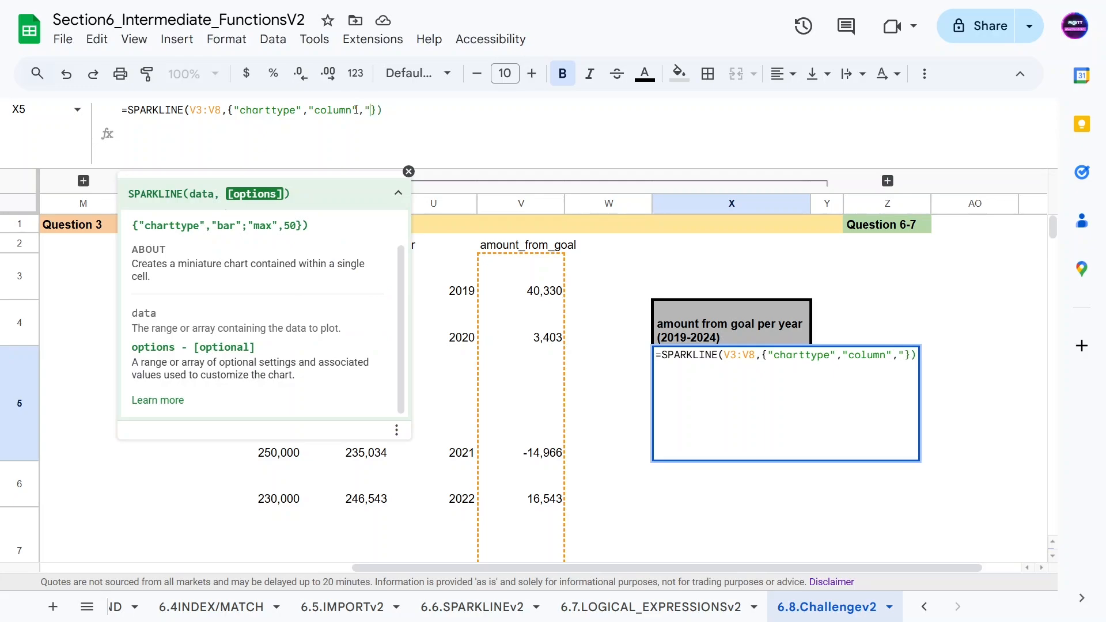
type("color")
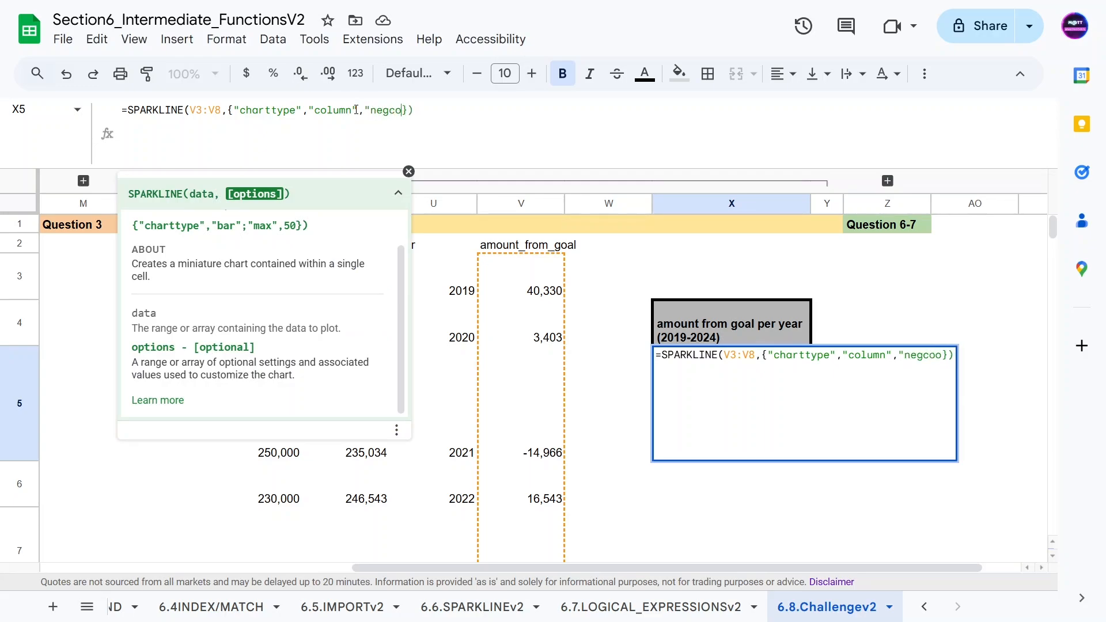
type("\", ")
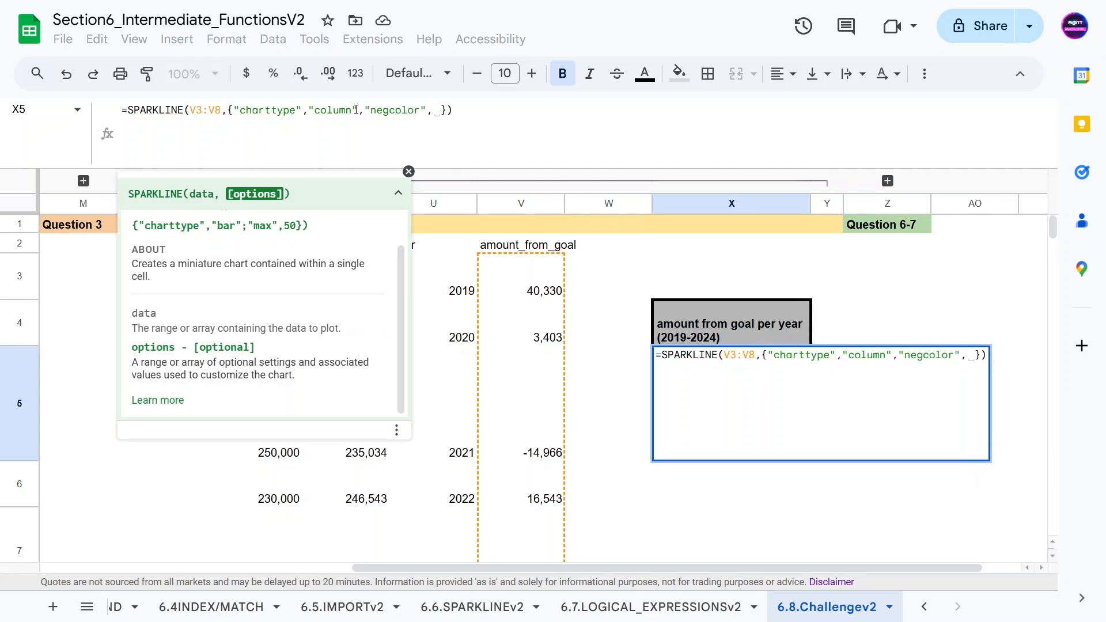
type("\"re")
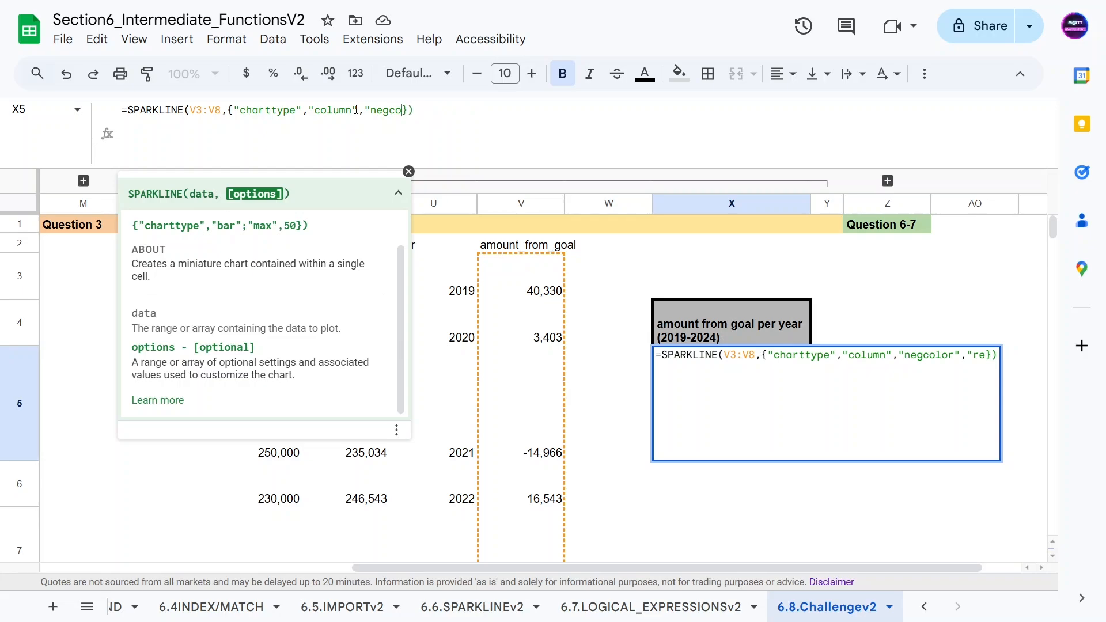
key("BackSpace")
key("BackSpace")
key("BackSpace")
key("BackSpace")
key("BackSpace")
key("BackSpace")
key("BackSpace")
key("BackSpace")
key("BackSpace")
key("BackSpace")
key("BackSpace")
key("BackSpace")
key("BackSpace")
key("BackSpace")
key("BackSpace")
type(";")
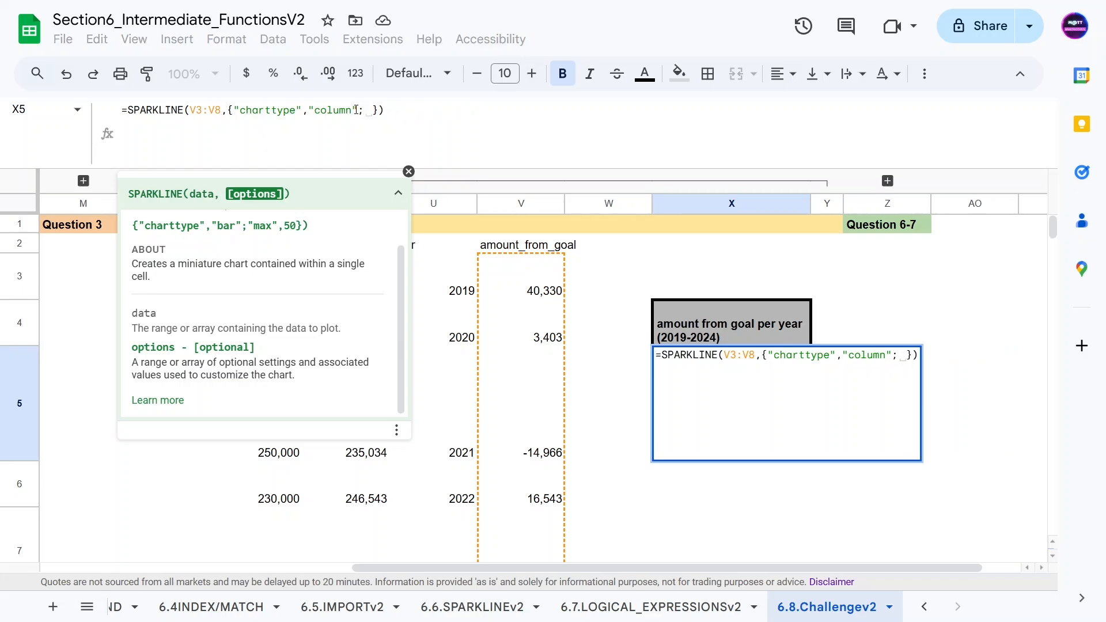
type("\"negcolo")
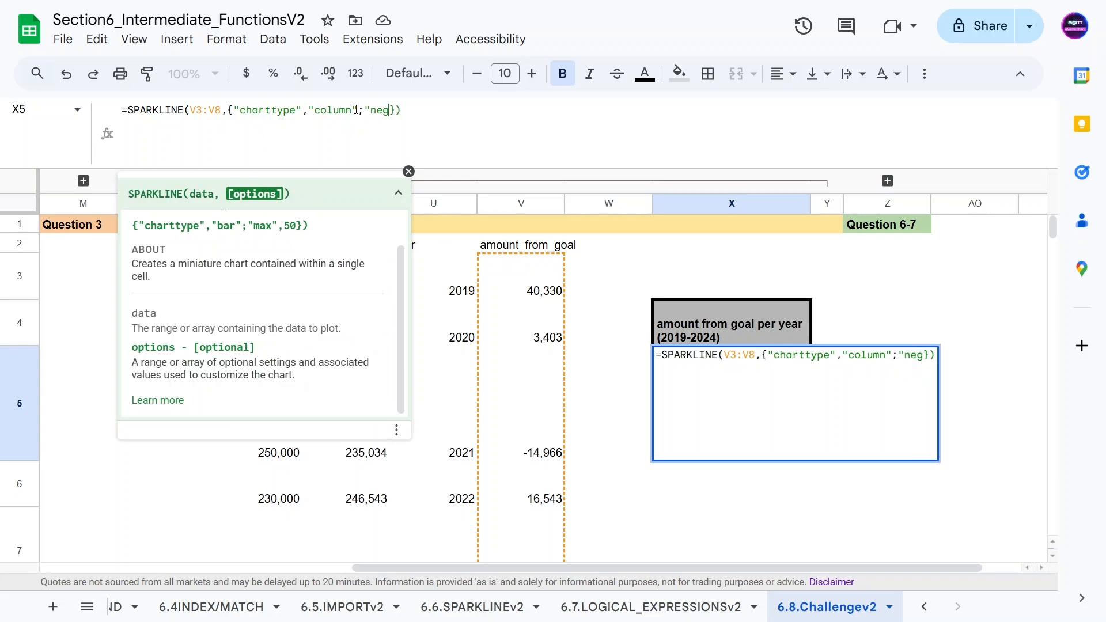
type("r\",re")
key("BackSpace")
key("BackSpace")
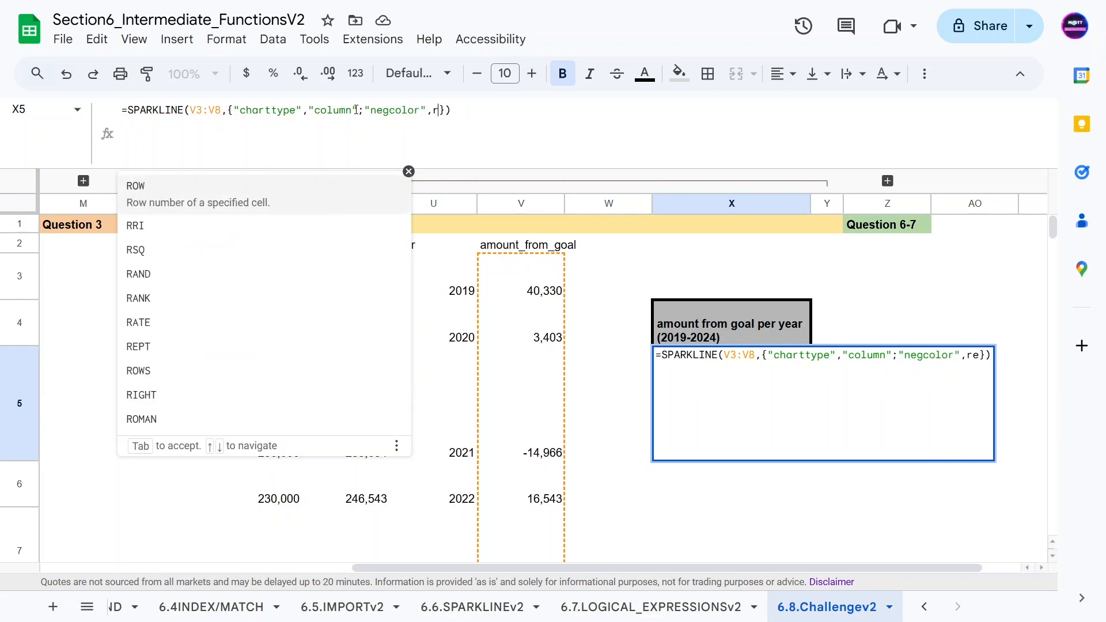
type("\"red\"")
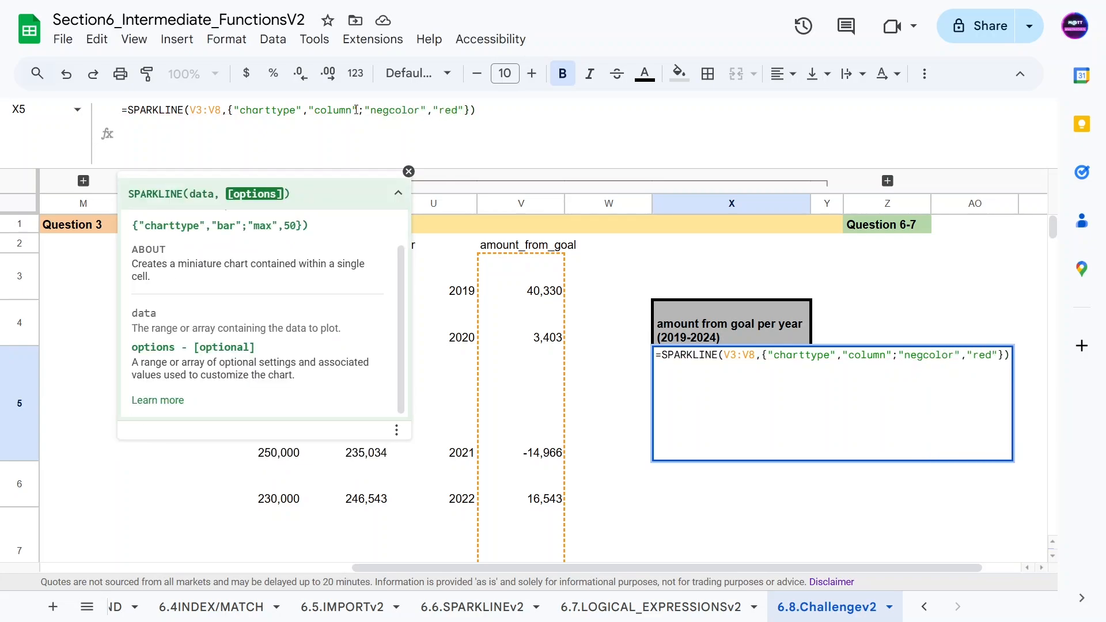
key("Return")
key("Up")
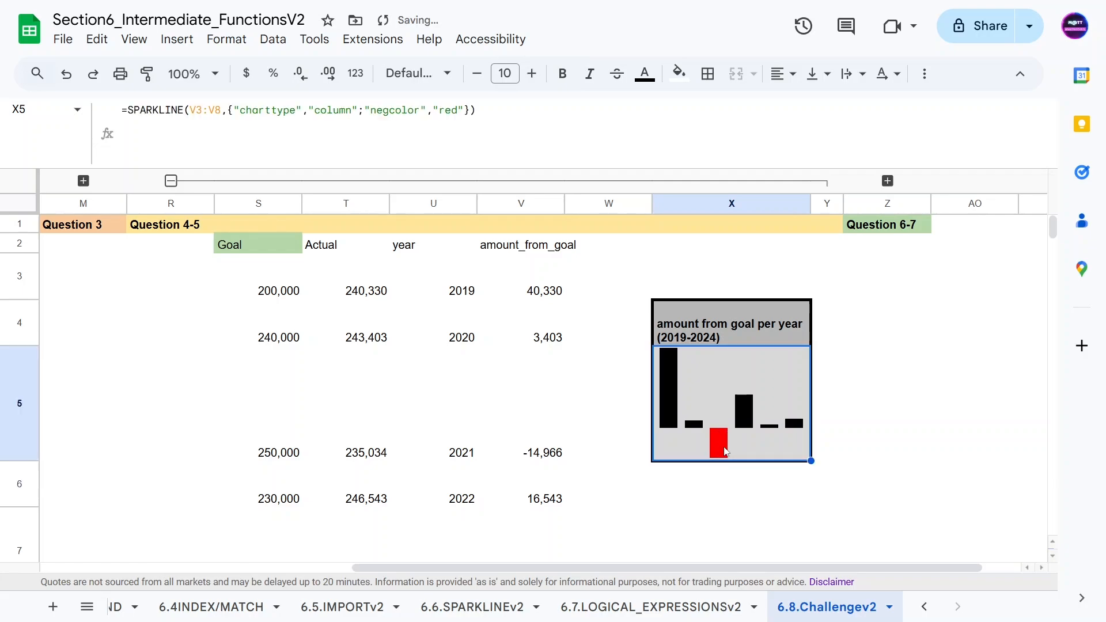
key("Return")
Step: Add the "highcolor","green" option to the X5 sparkline, separated by a semicolon, enter it and check the chart
left_click(585, 426)
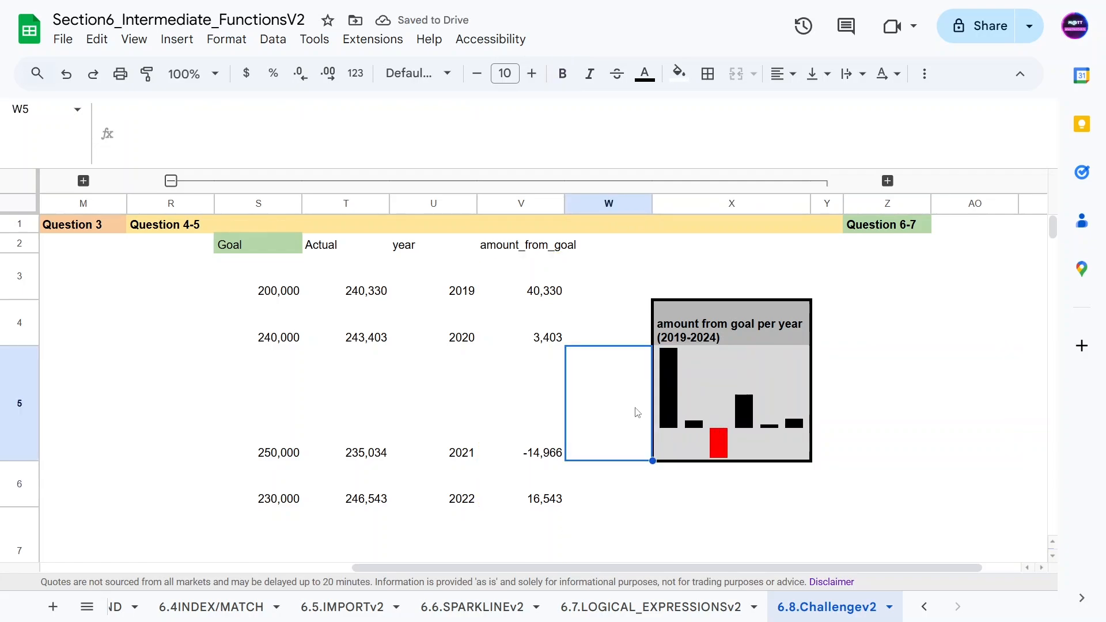
left_click(690, 427)
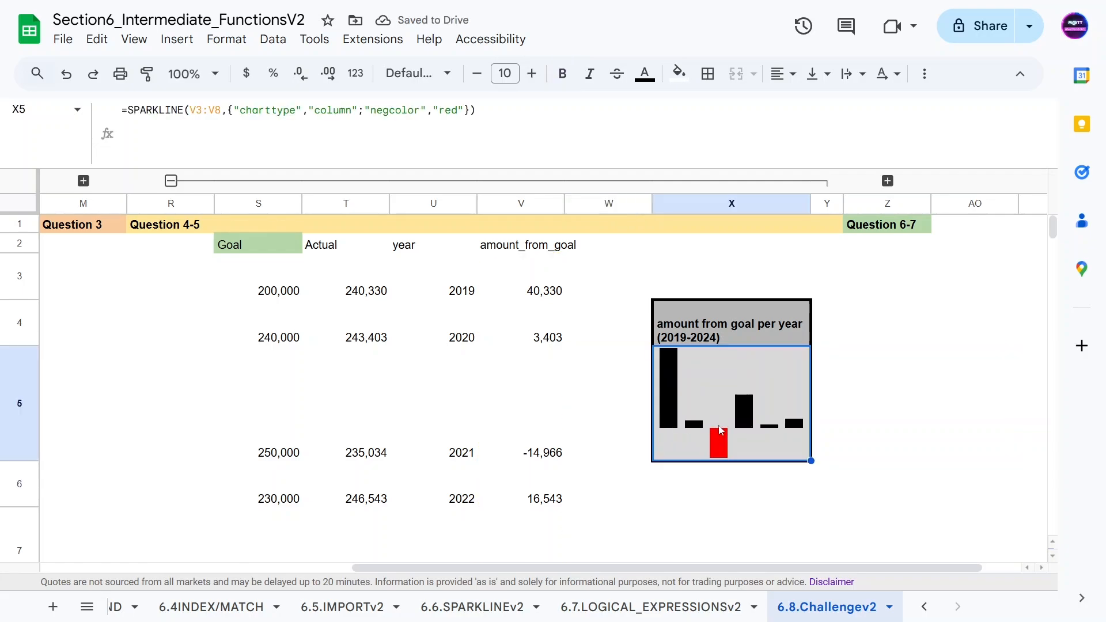
left_click(465, 110)
type(",\"high")
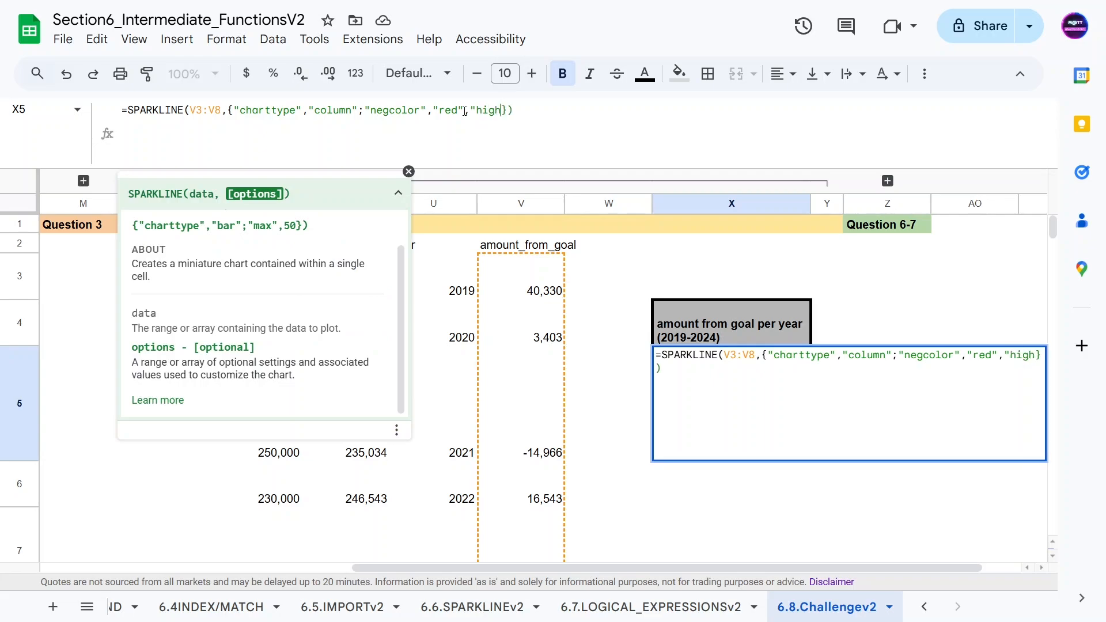
type("color\", ")
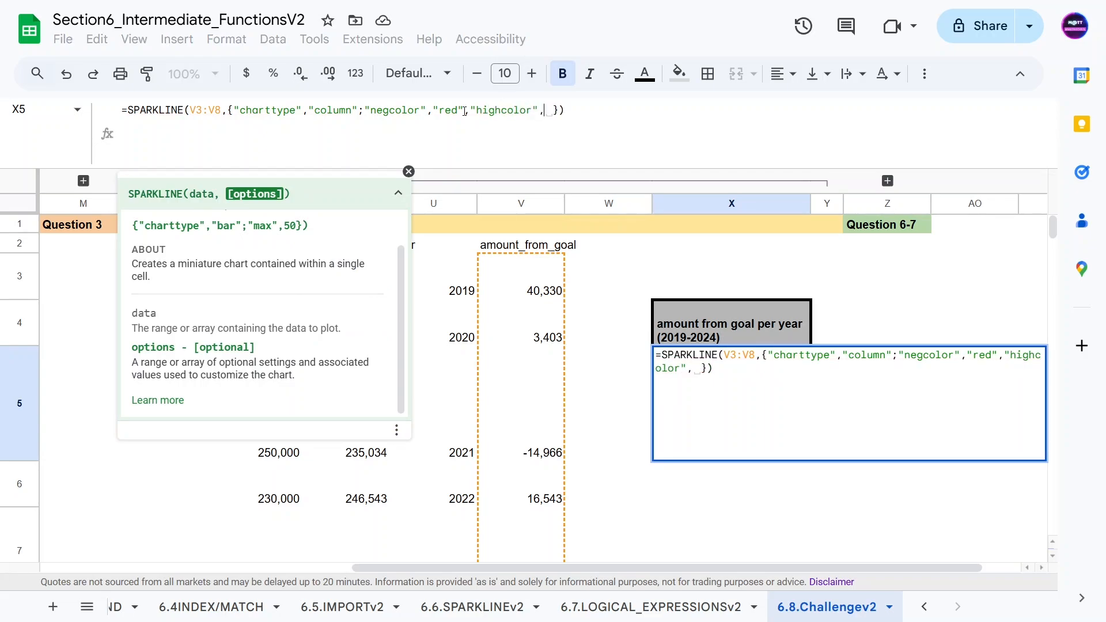
type("g")
key("BackSpace")
key("BackSpace")
type("\"green\"")
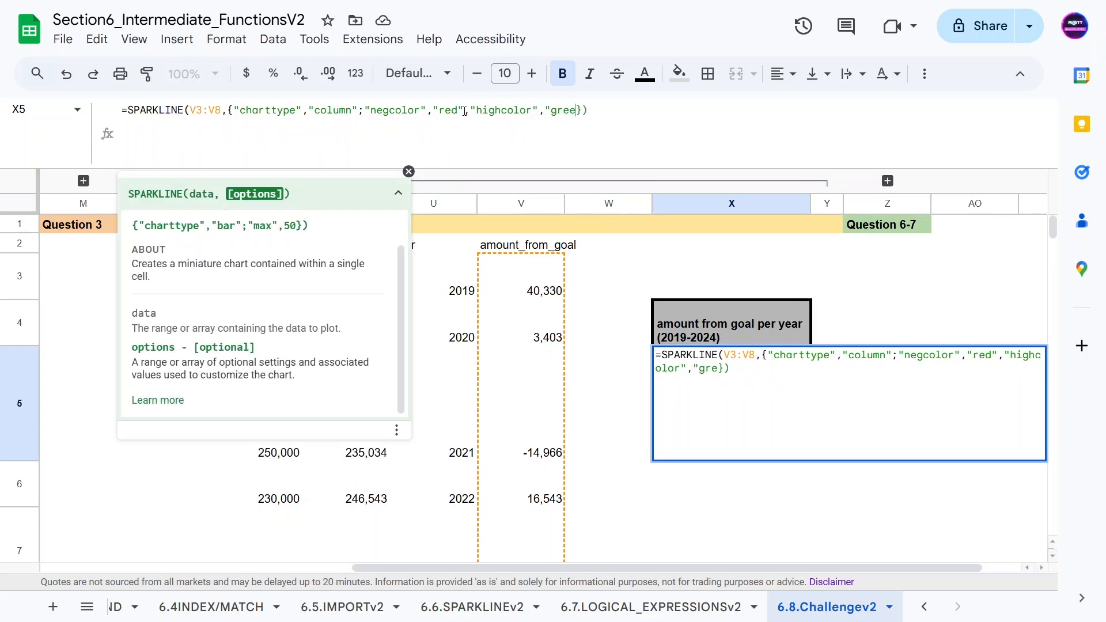
double_click(465, 111)
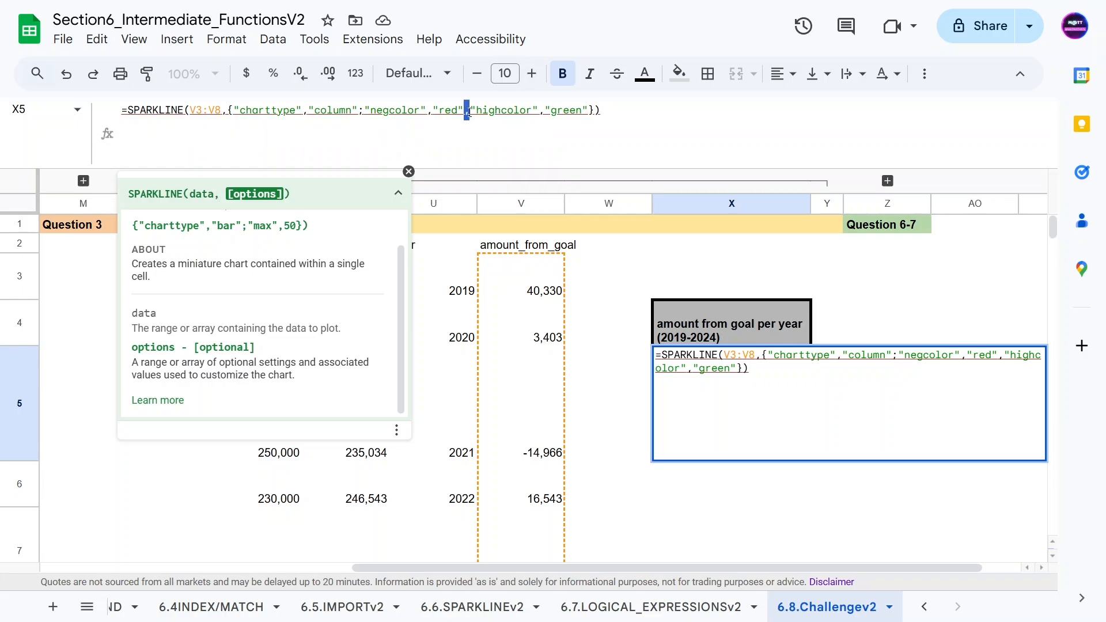
type(";")
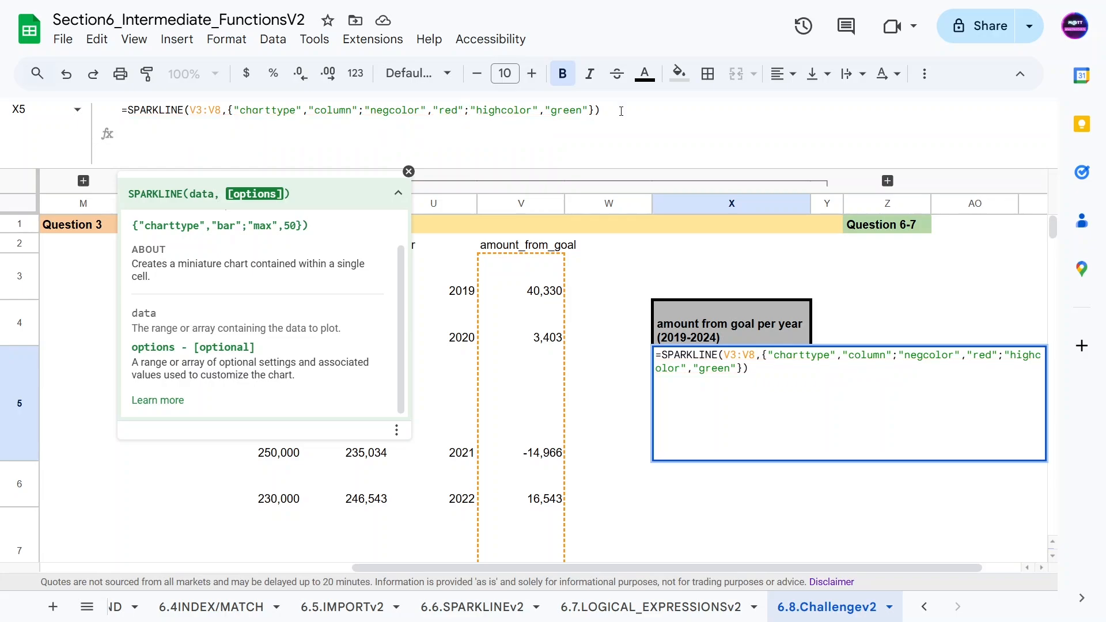
left_click(640, 111)
key("Return")
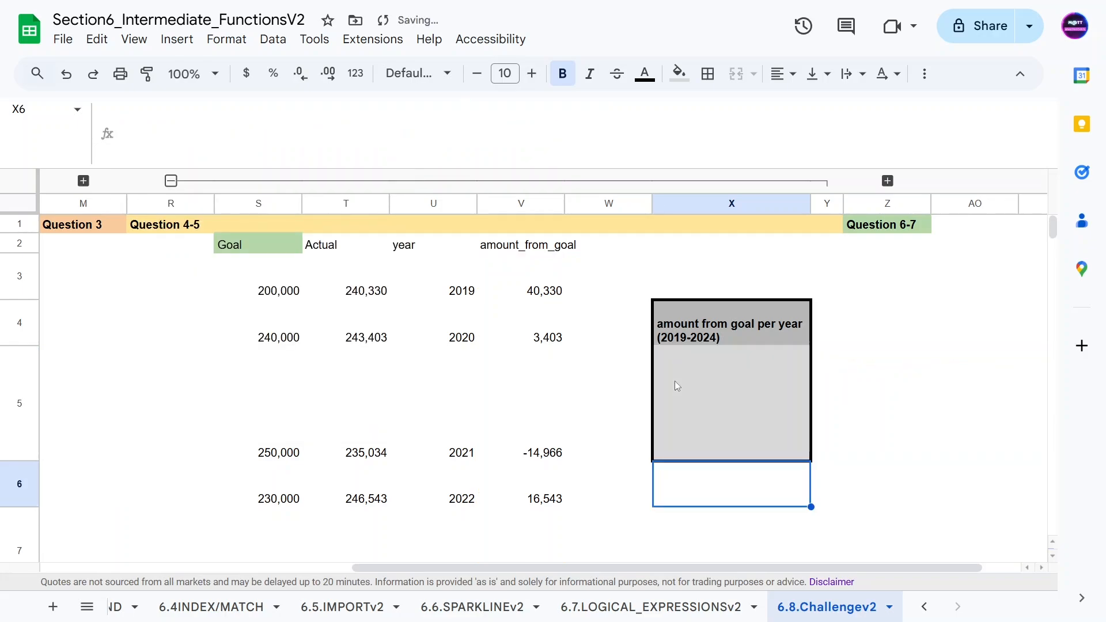
left_click(703, 384)
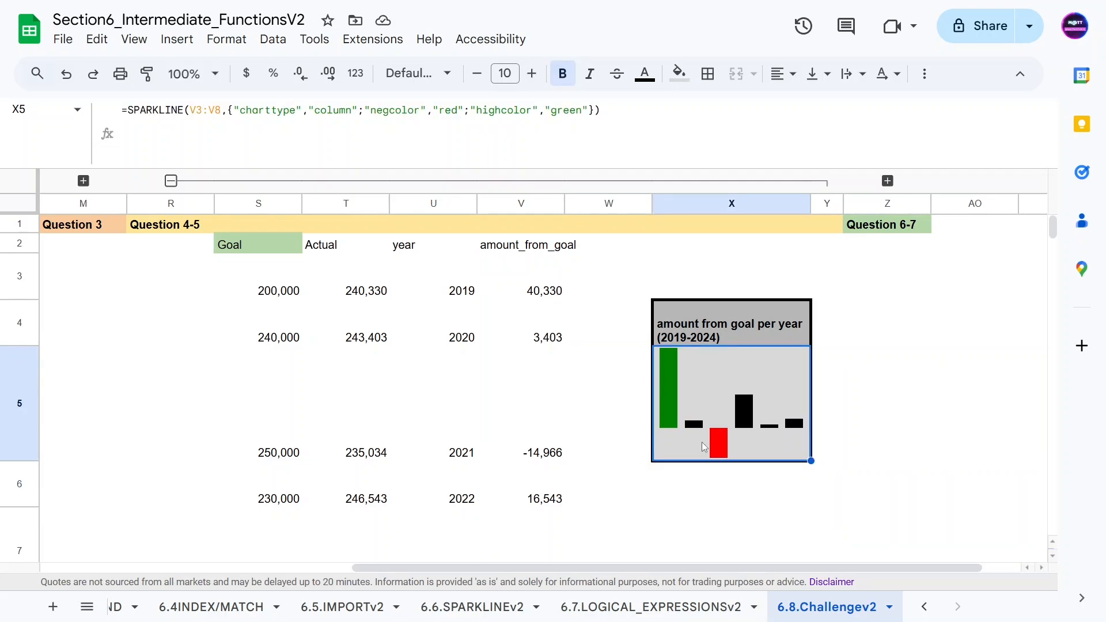
scroll(457, 403, "down", 2)
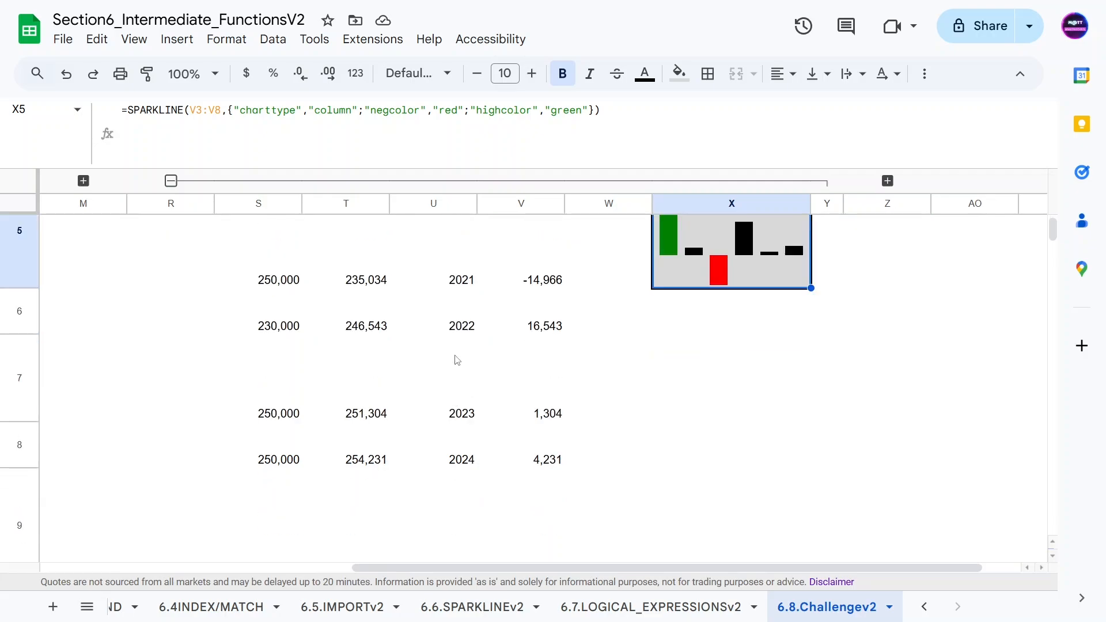
scroll(456, 360, "up", 2)
Step: Read challenge question 6 in the question list and follow its link to the department/year lookup table
left_click(170, 180)
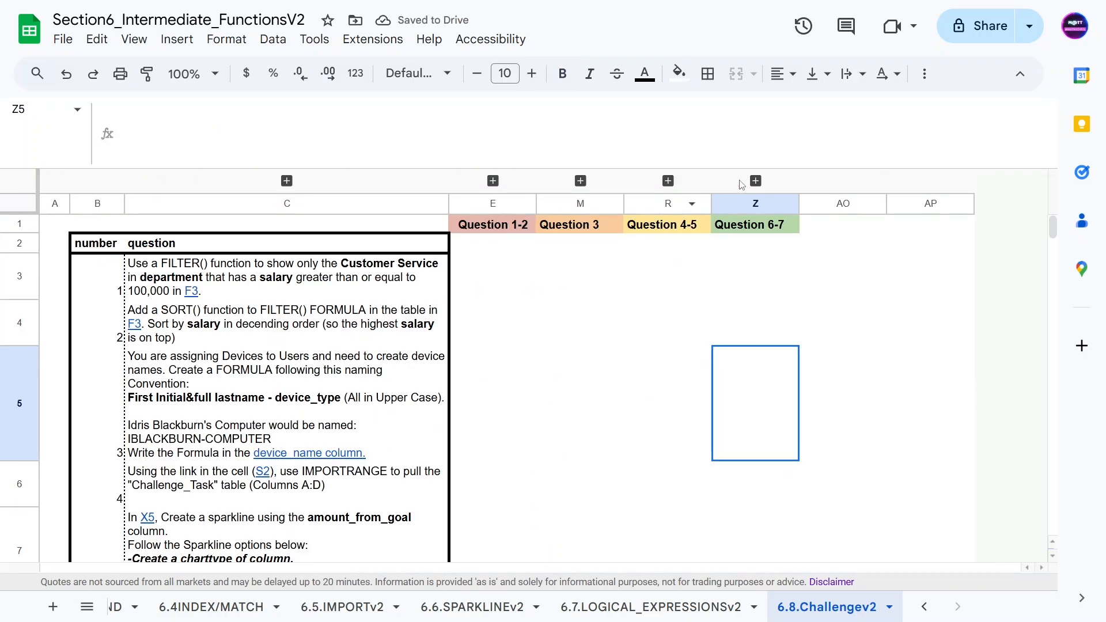
left_click(755, 180)
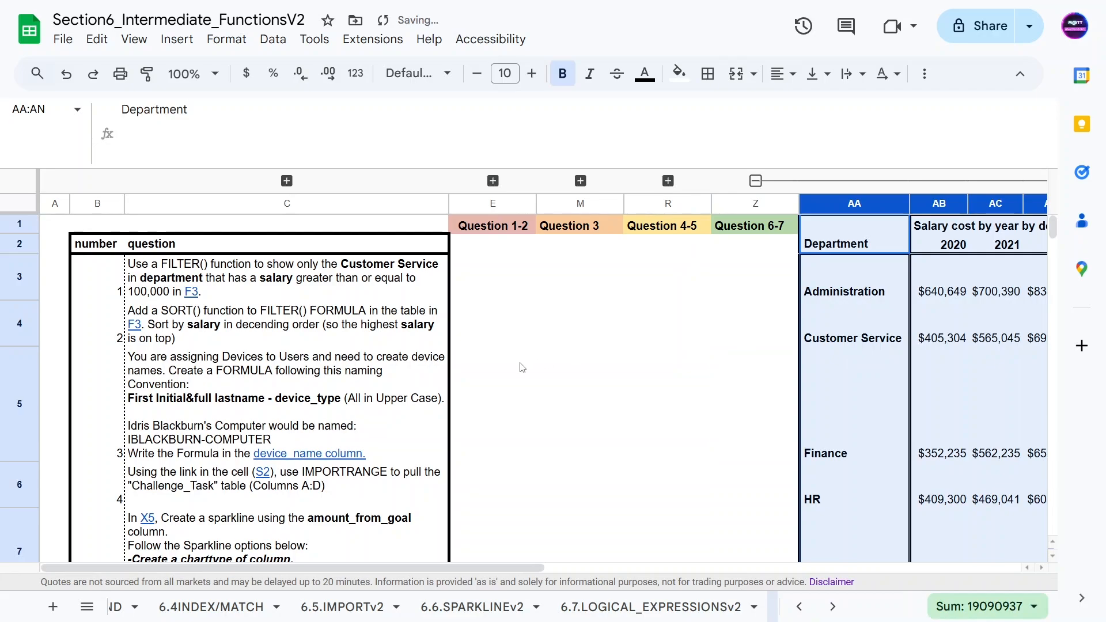
left_click(254, 370)
scroll(117, 406, "down", 3)
left_click(117, 403)
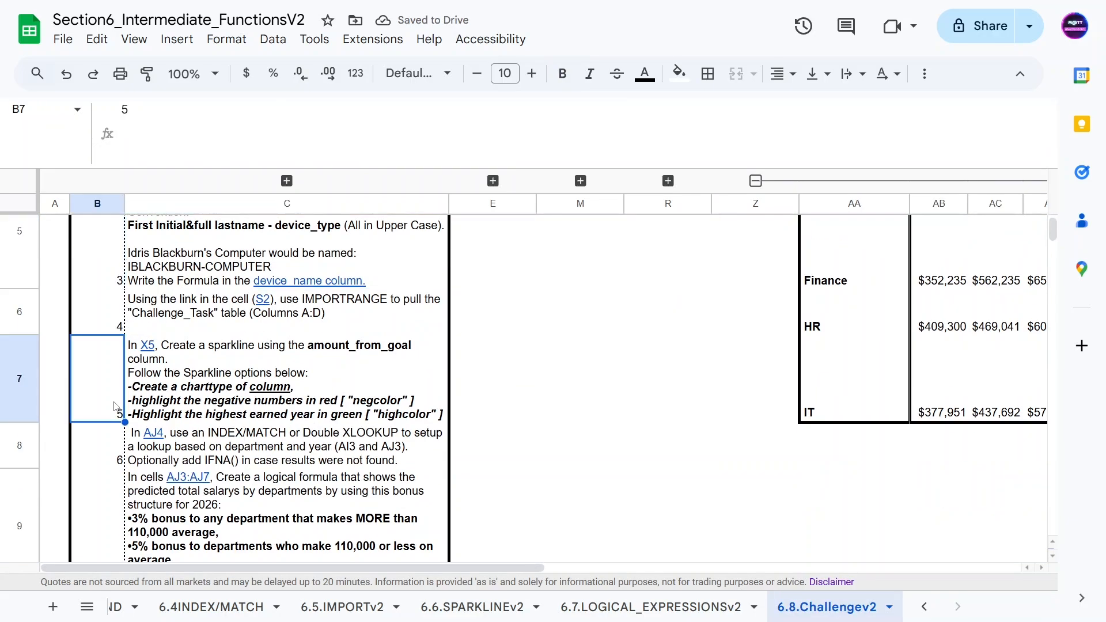
scroll(134, 378, "down", 2)
left_click(156, 339)
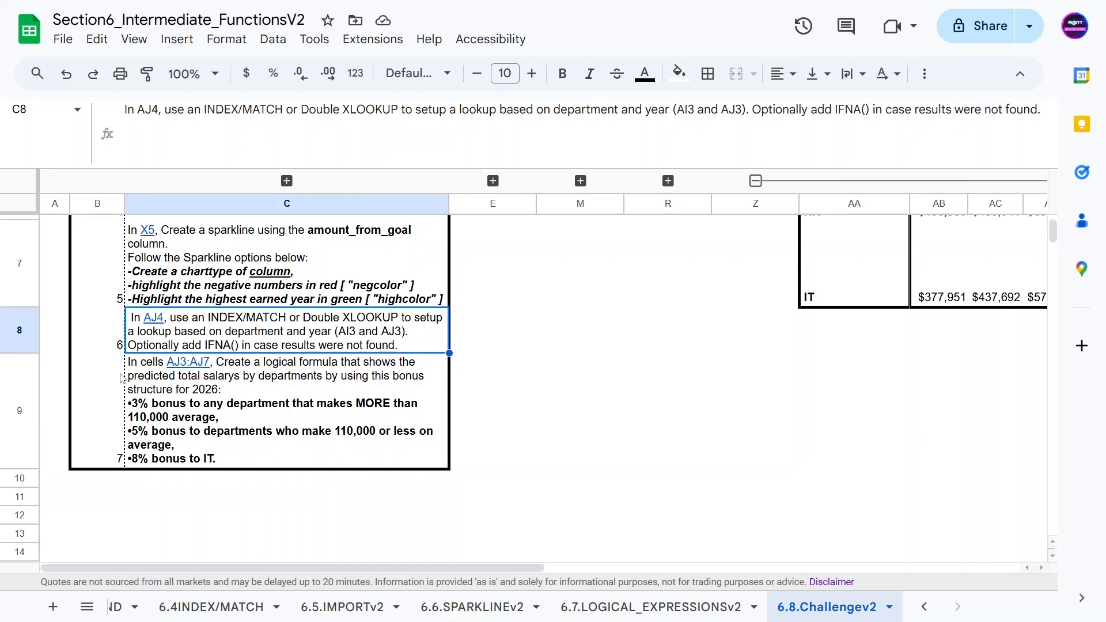
mouse_move(195, 355)
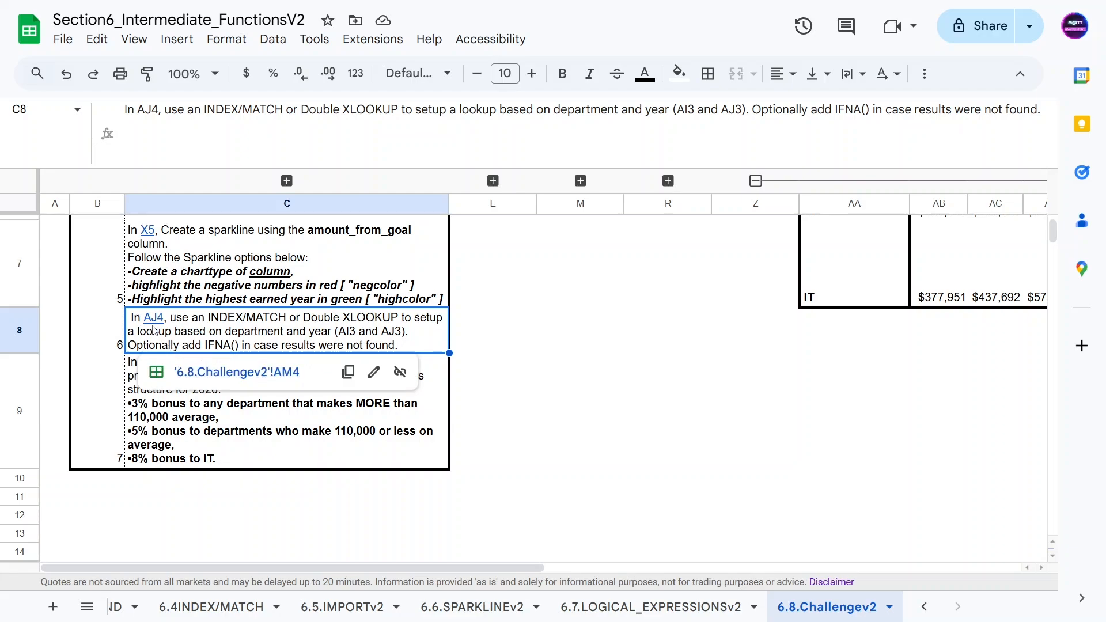
left_click(219, 374)
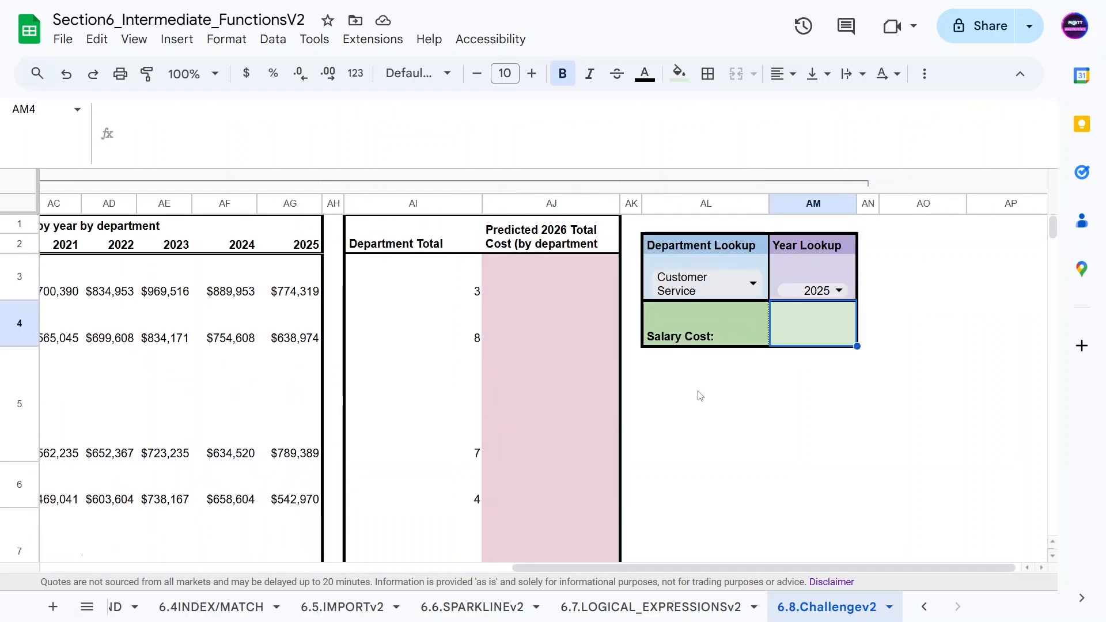
Step: In AM4, enter =INDEX(AB3:AG7,MATCH(AL3,AA3:AA7),MATCH(AM3,AB2:AG2)) to look up salary cost by department and year
left_click(760, 374)
left_click(787, 323)
scroll(719, 358, "down", 3)
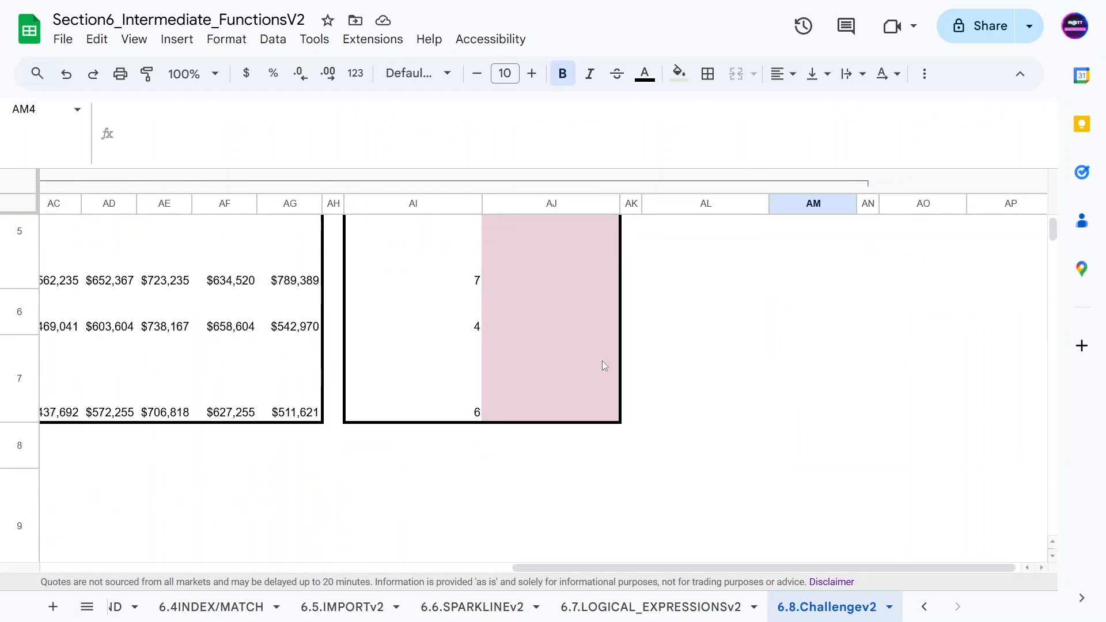
scroll(575, 369, "up", 3)
scroll(484, 489, "left", 4)
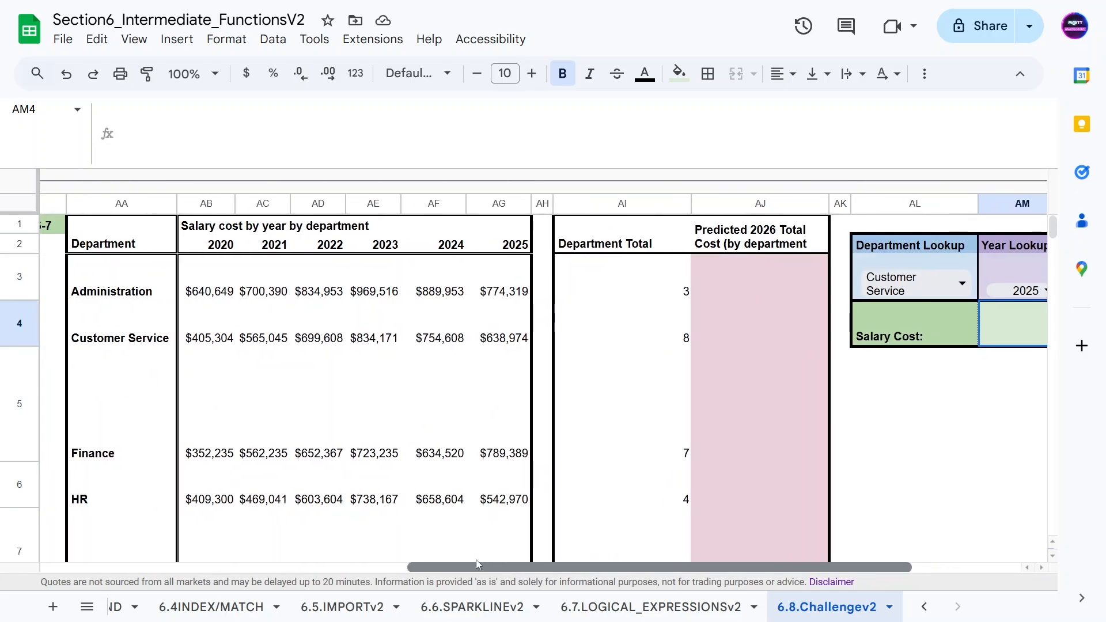
scroll(504, 558, "right", 1)
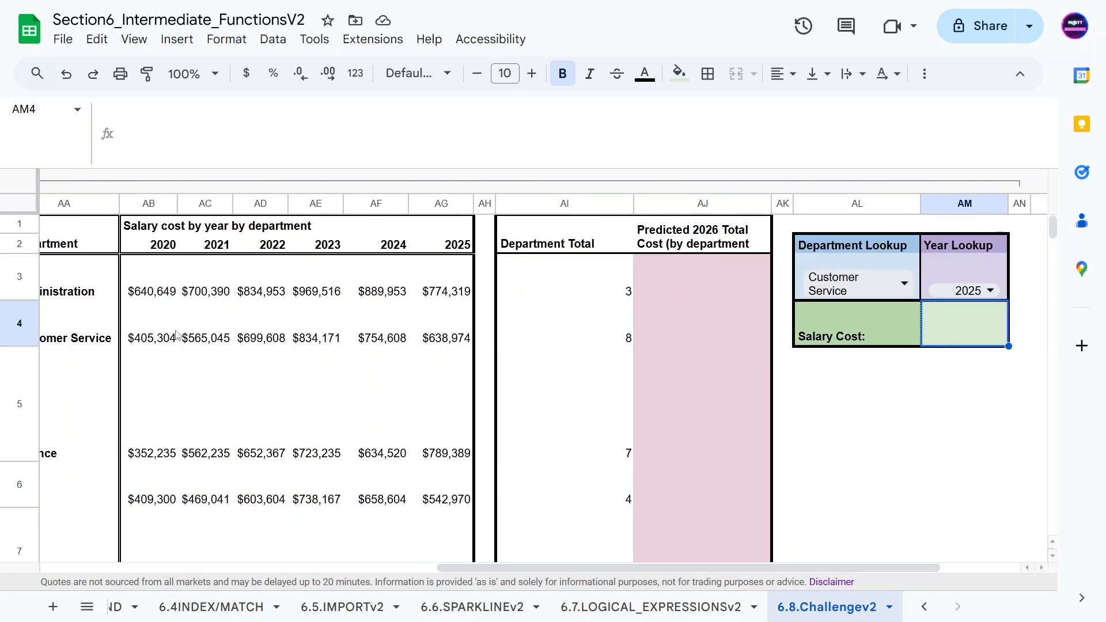
key("ctrl+minus")
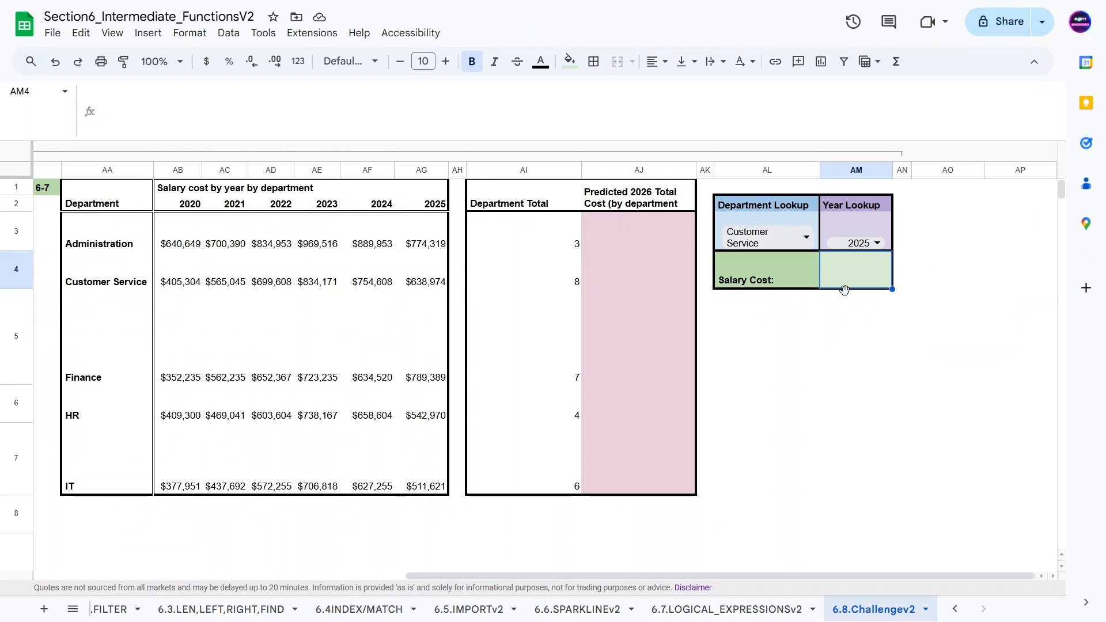
left_click(835, 334)
left_click(839, 280)
type("=")
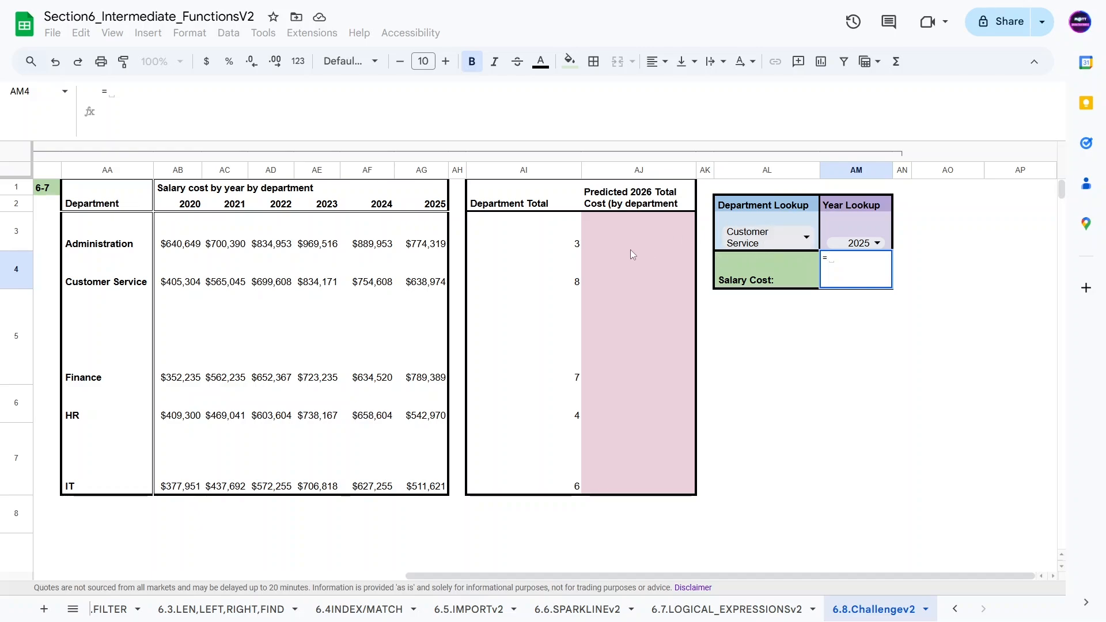
type("INDEX(")
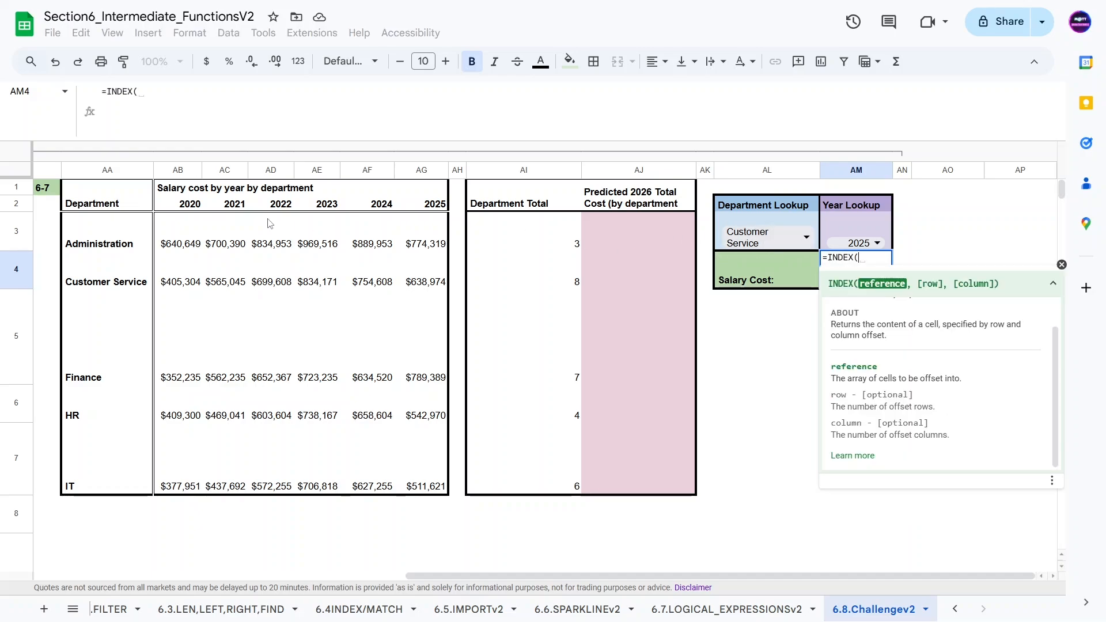
left_click_drag(173, 239, 416, 476)
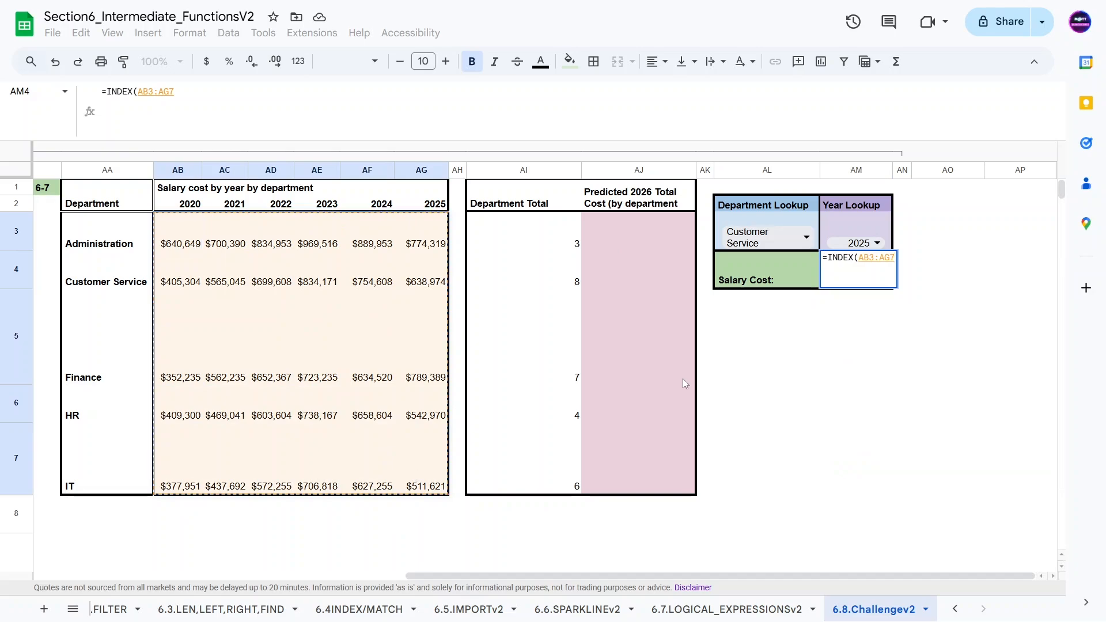
type(",")
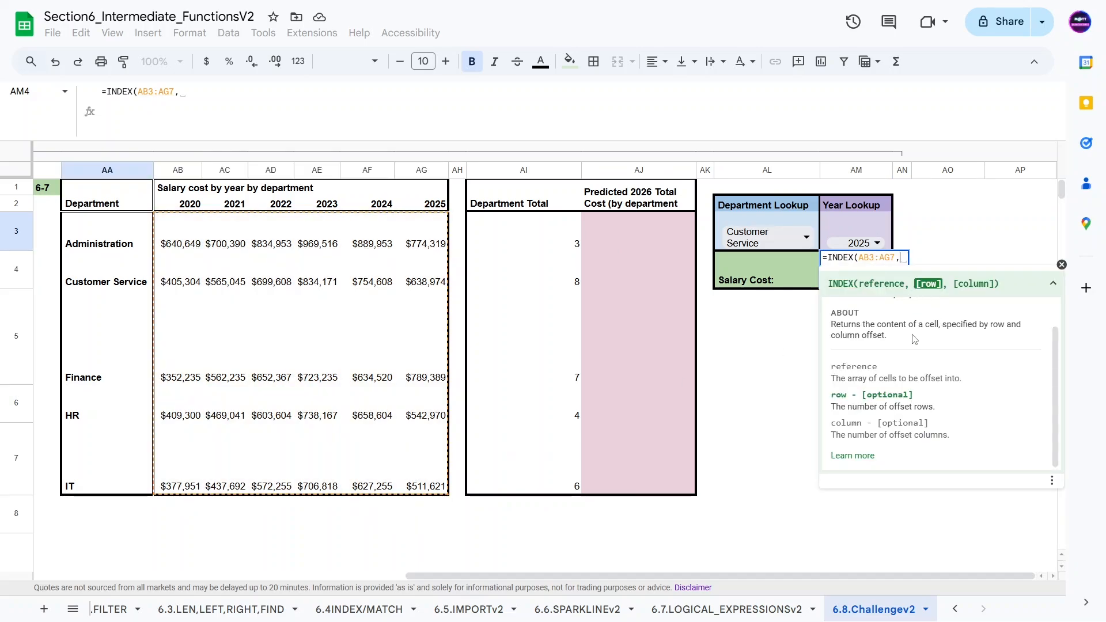
type("MATCH(")
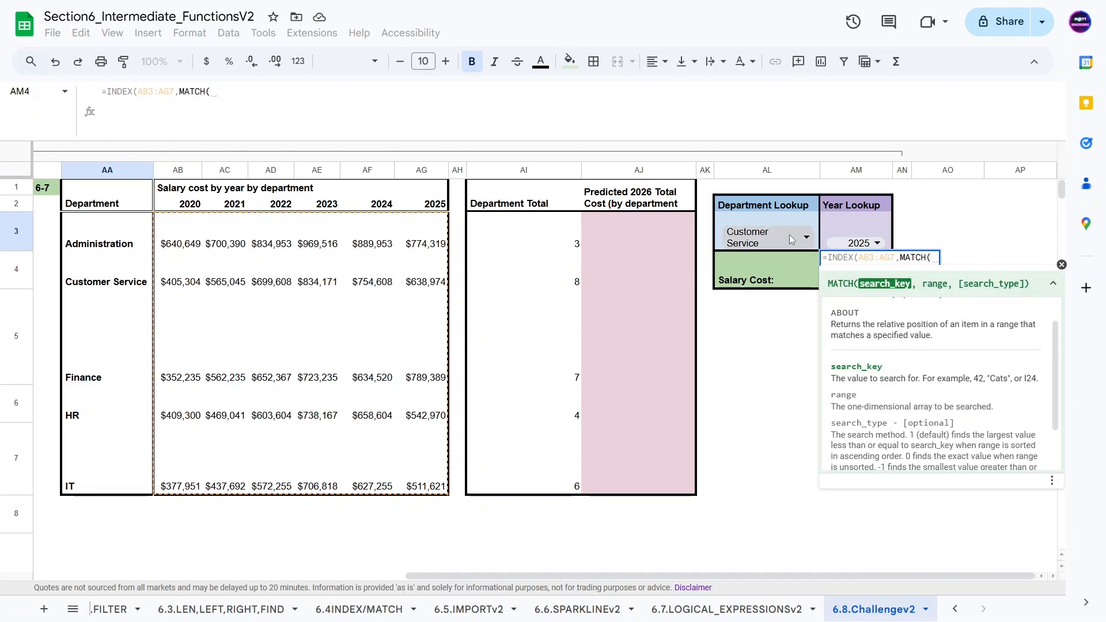
left_click(762, 229)
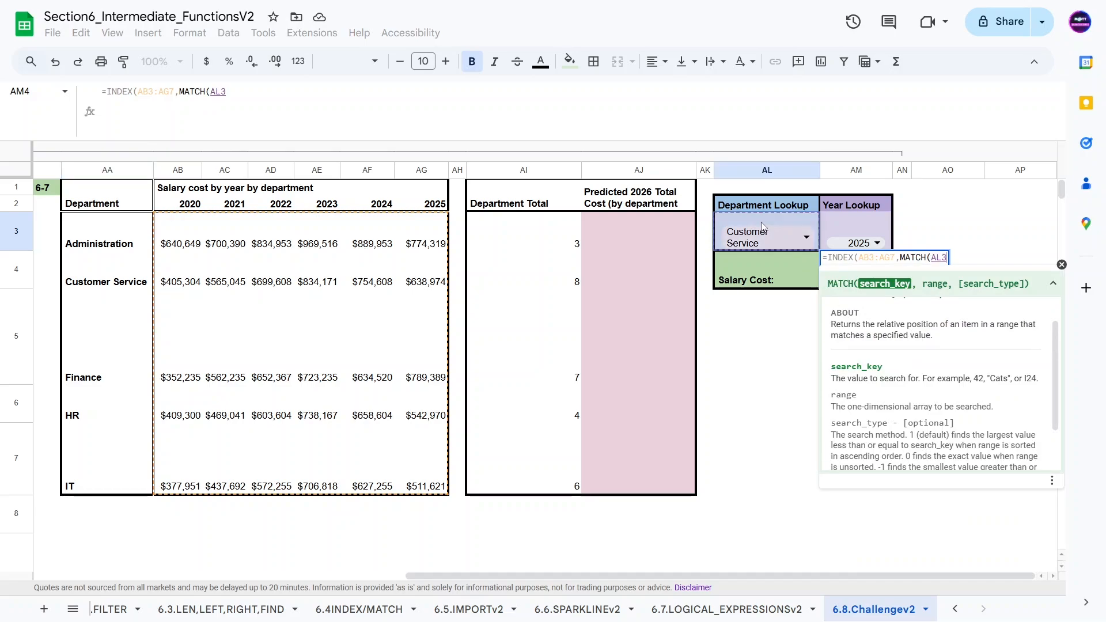
type(",")
left_click_drag(98, 230, 92, 460)
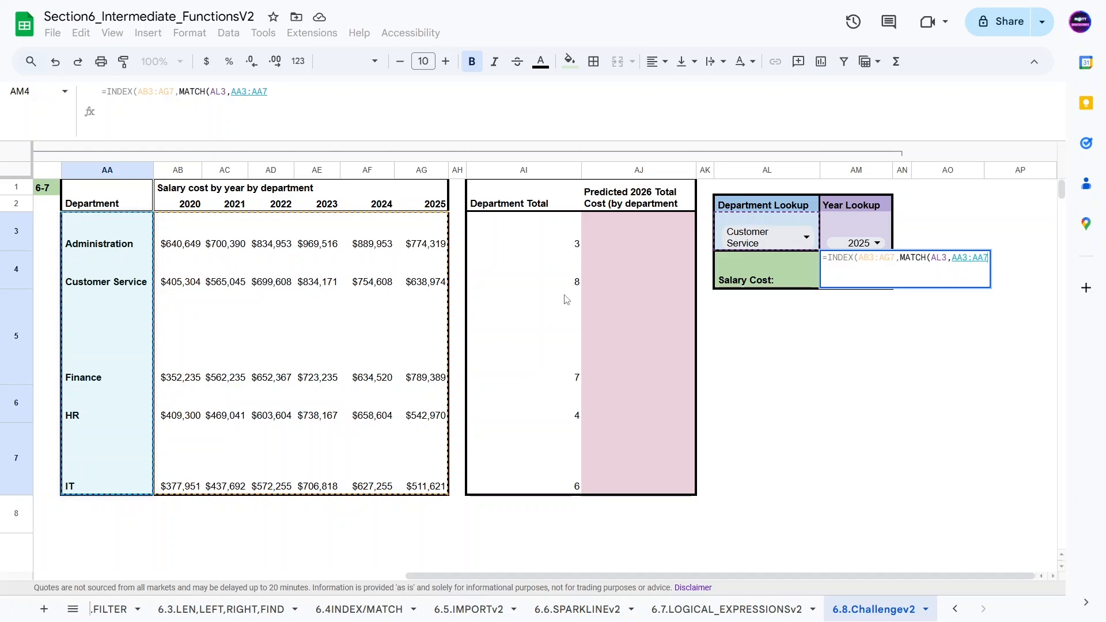
type("),")
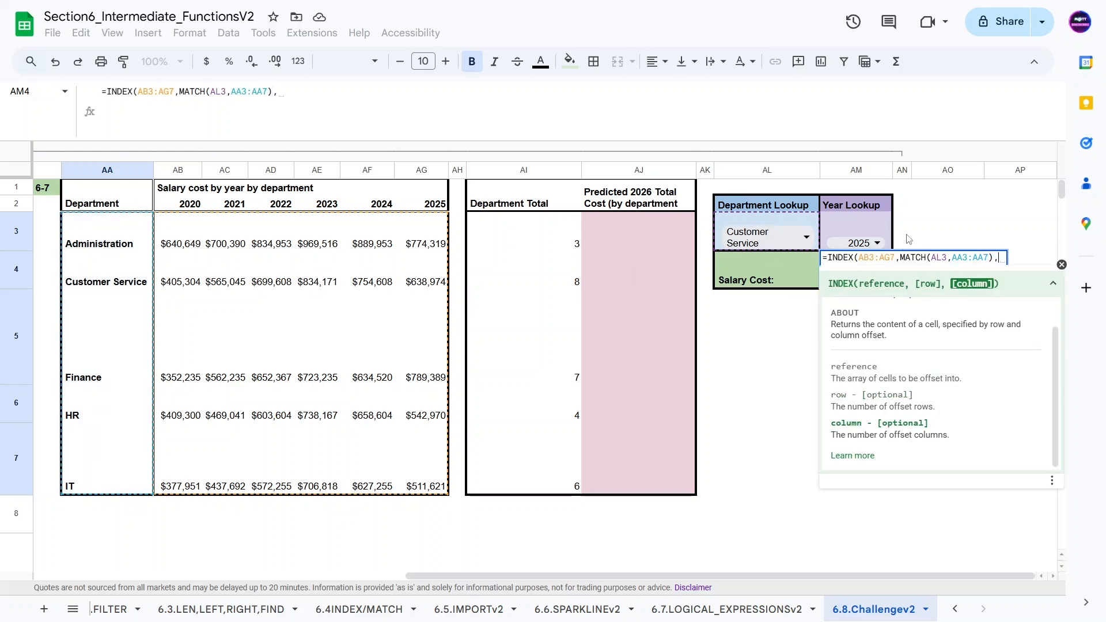
type("MATCH(")
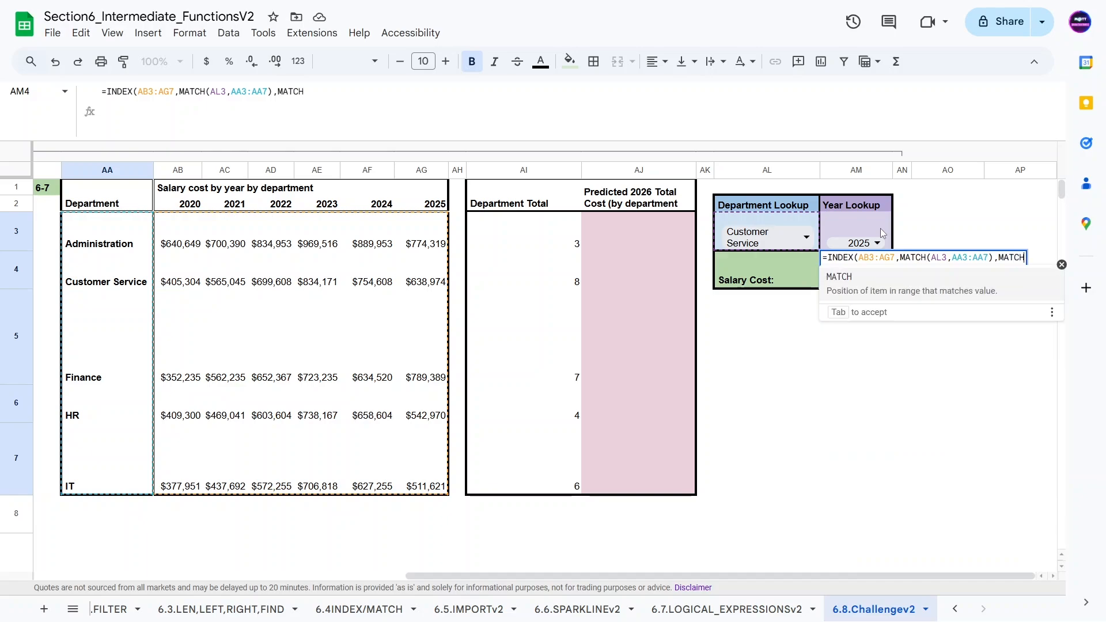
left_click(853, 225)
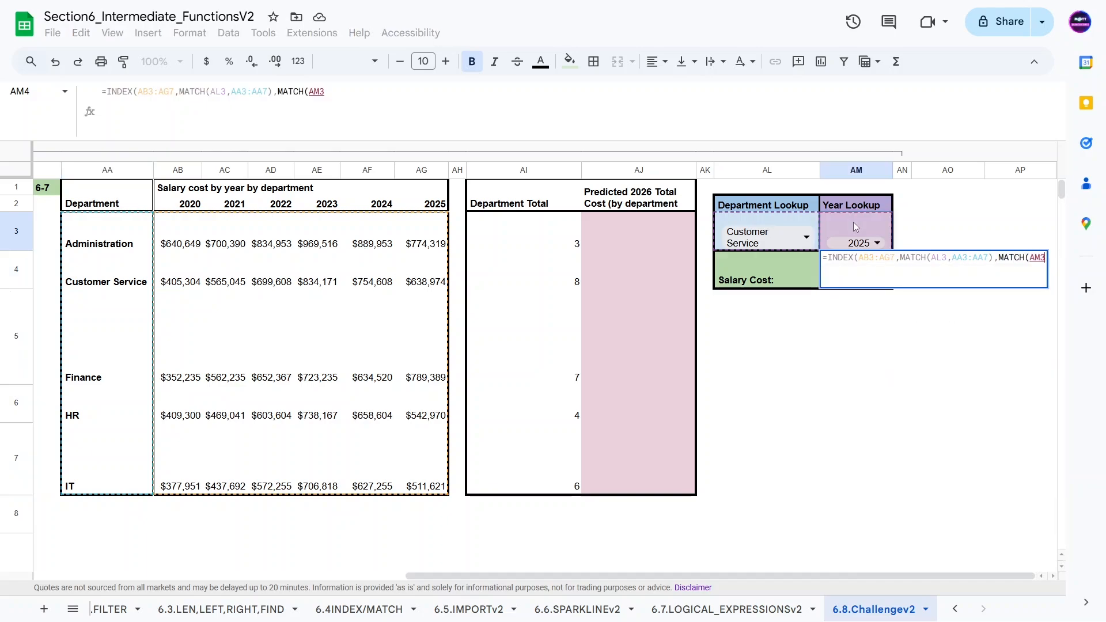
type(",")
left_click_drag(176, 204, 423, 211)
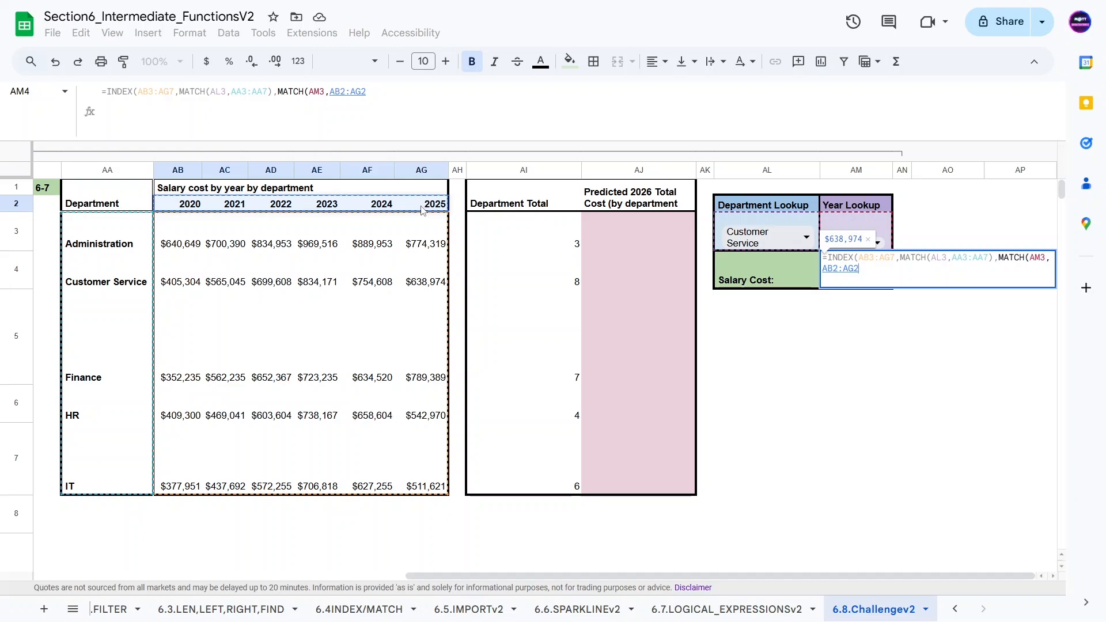
type("))")
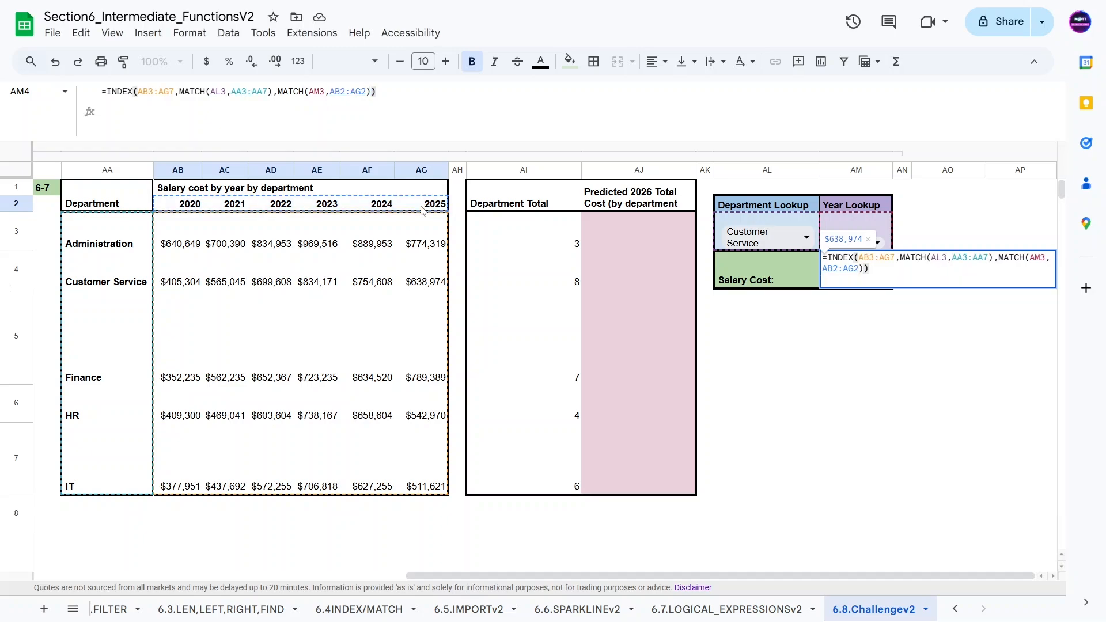
key("Return")
Step: Test the lookup by switching the Year Lookup to 2022 and comparing with Customer Service's 2022 salary cell
key("Left")
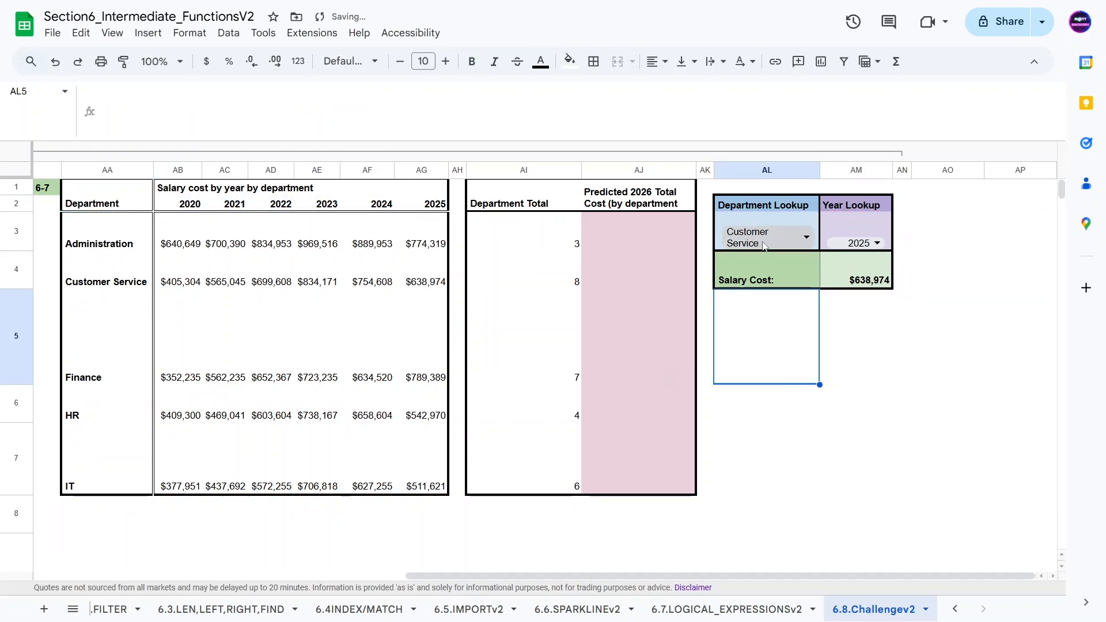
left_click(419, 281)
left_click(858, 242)
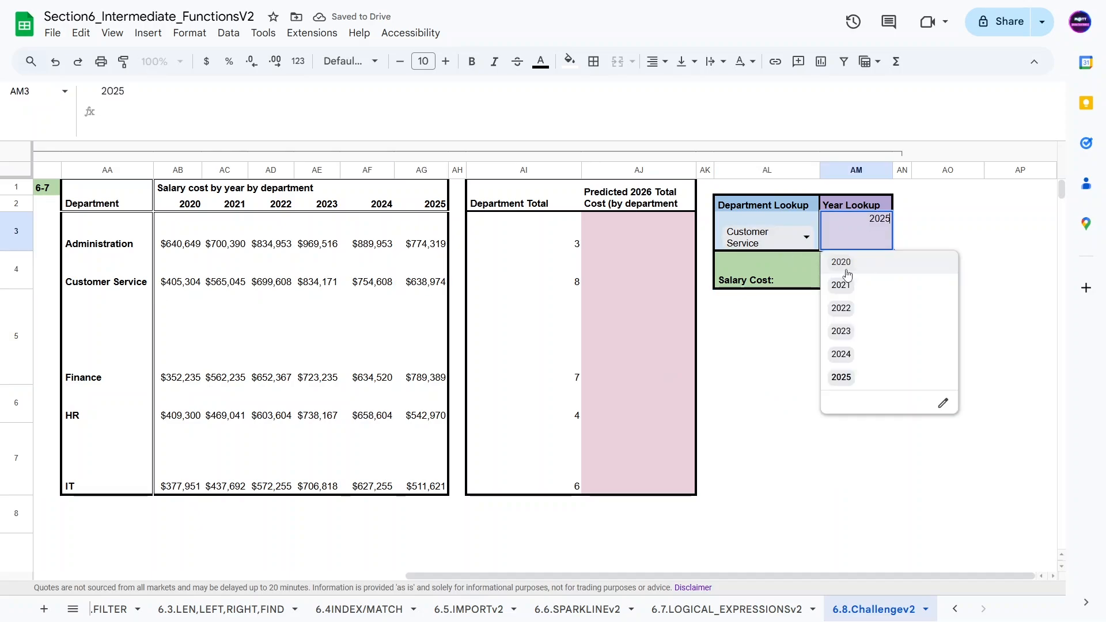
left_click(842, 305)
left_click(271, 282)
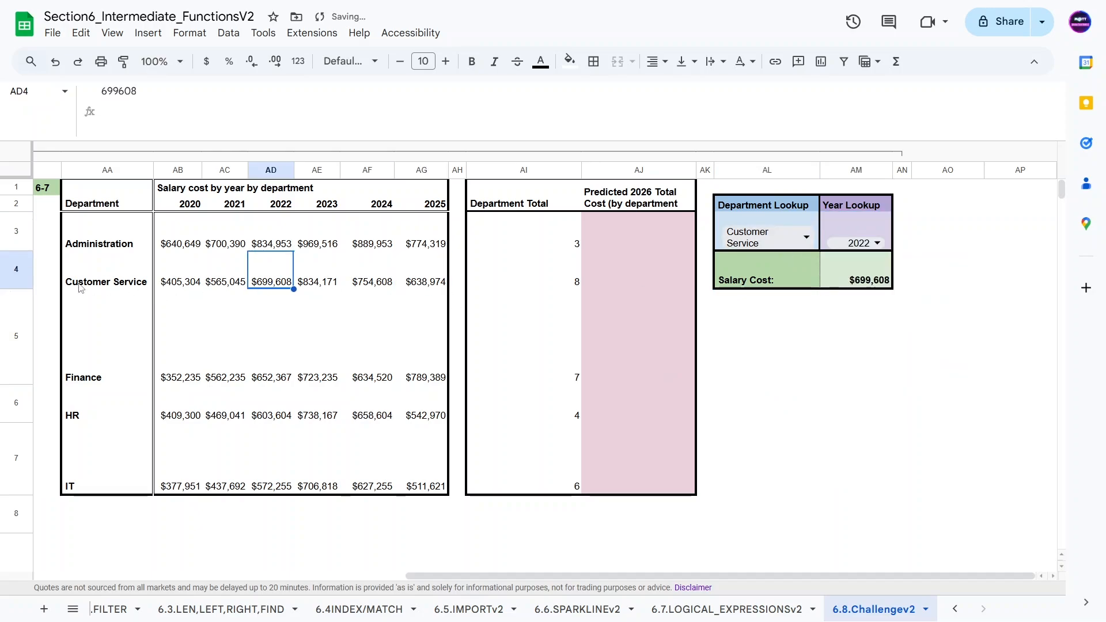
Step: Switch the Department Lookup to IT and compare the result with IT's 2022 salary cell
left_click(778, 239)
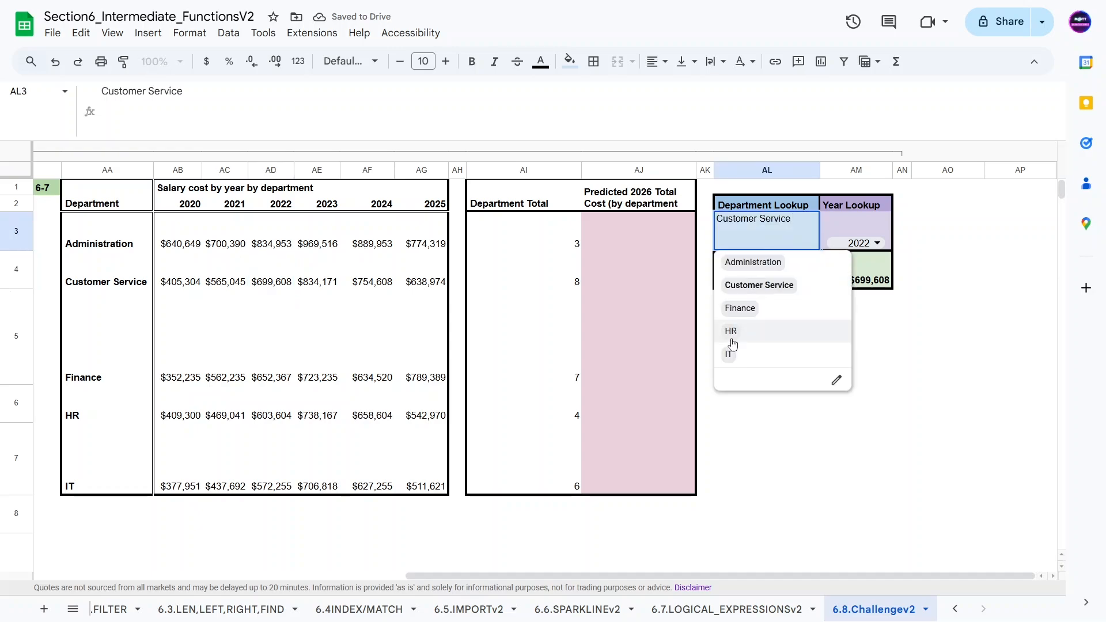
left_click(731, 353)
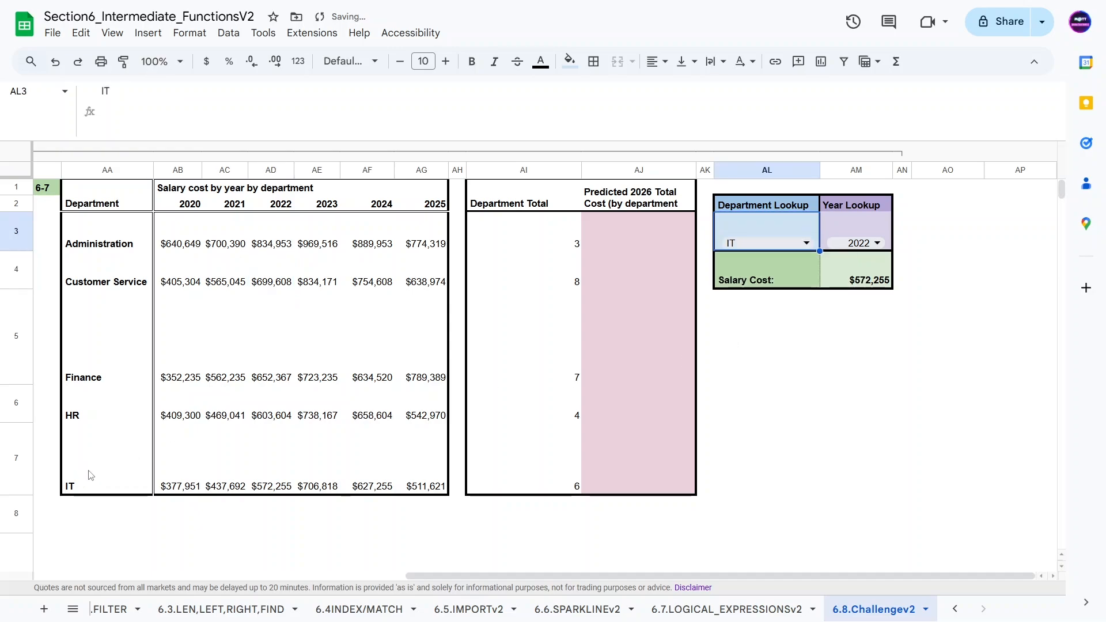
left_click(89, 475)
left_click(268, 473)
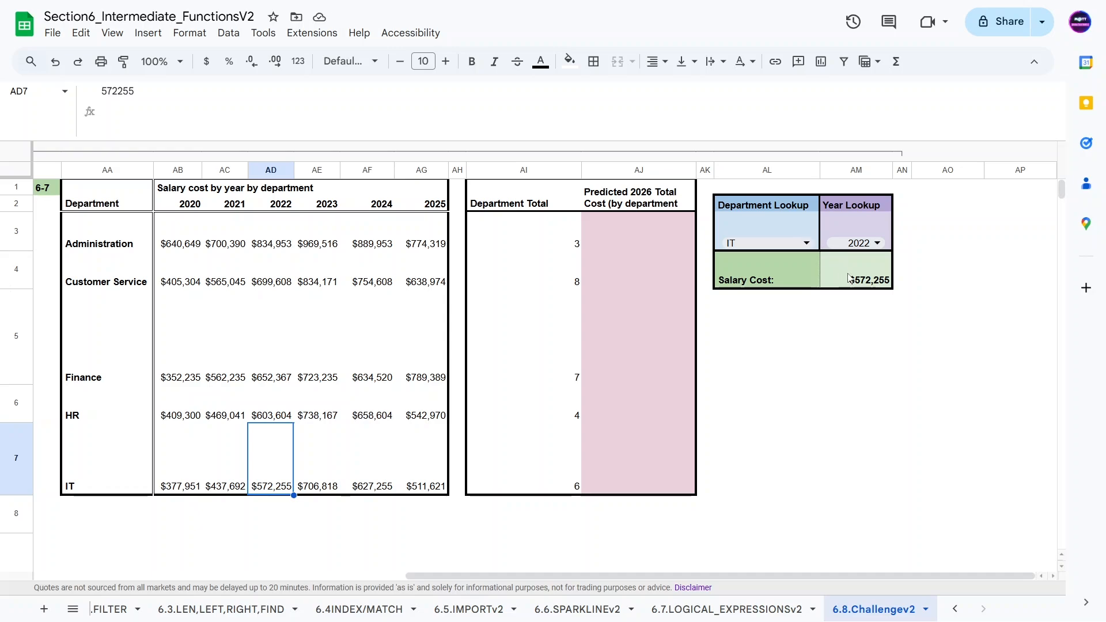
Step: Read challenge question 7 about predicting 2026 salary totals with the department bonus structure
left_click_drag(646, 573, 274, 573)
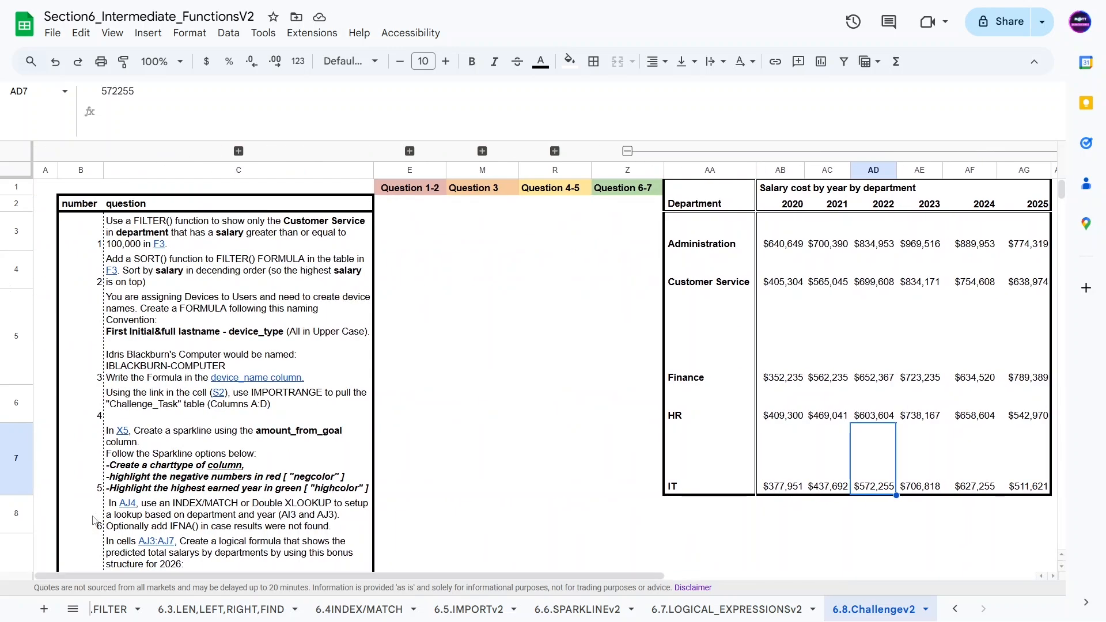
scroll(184, 429, "down", 3)
left_click(192, 326)
scroll(192, 326, "up", 2)
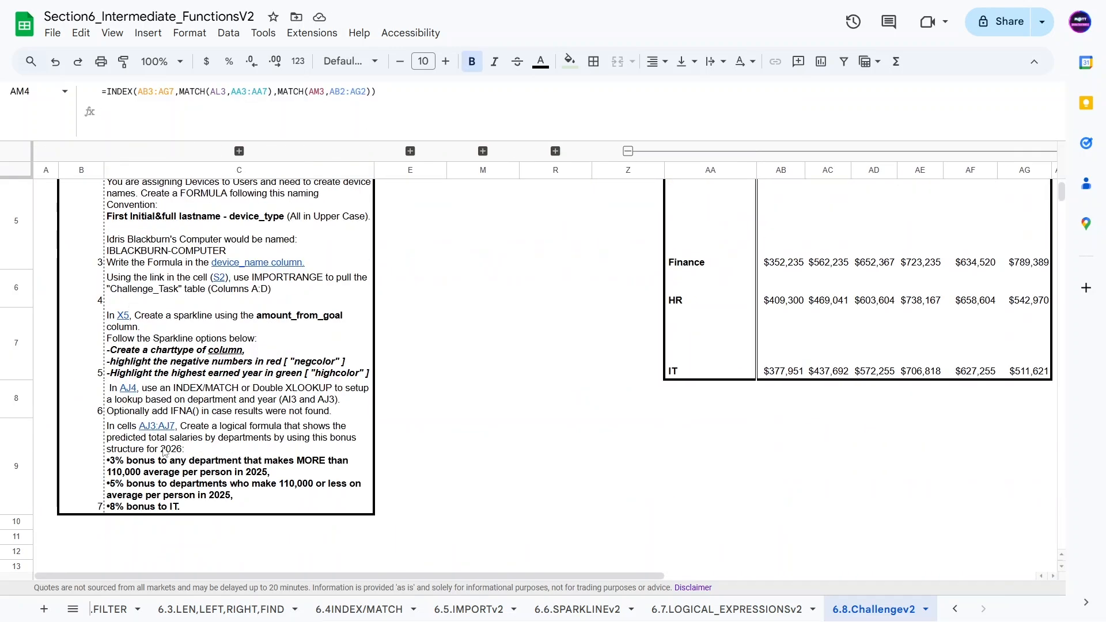
left_click(195, 494)
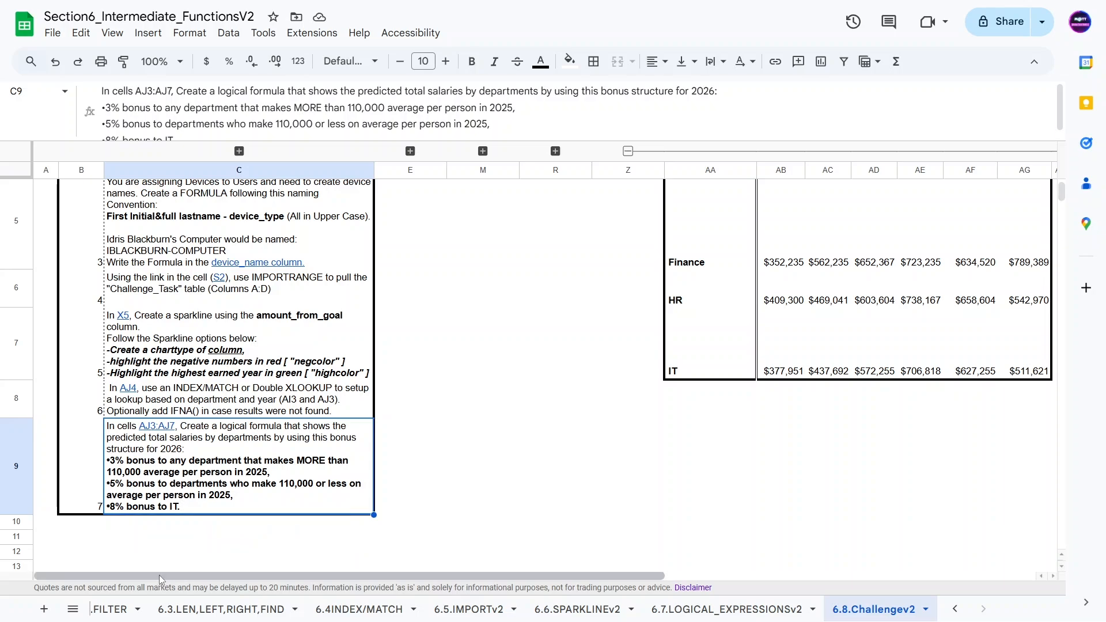
left_click_drag(159, 575, 571, 573)
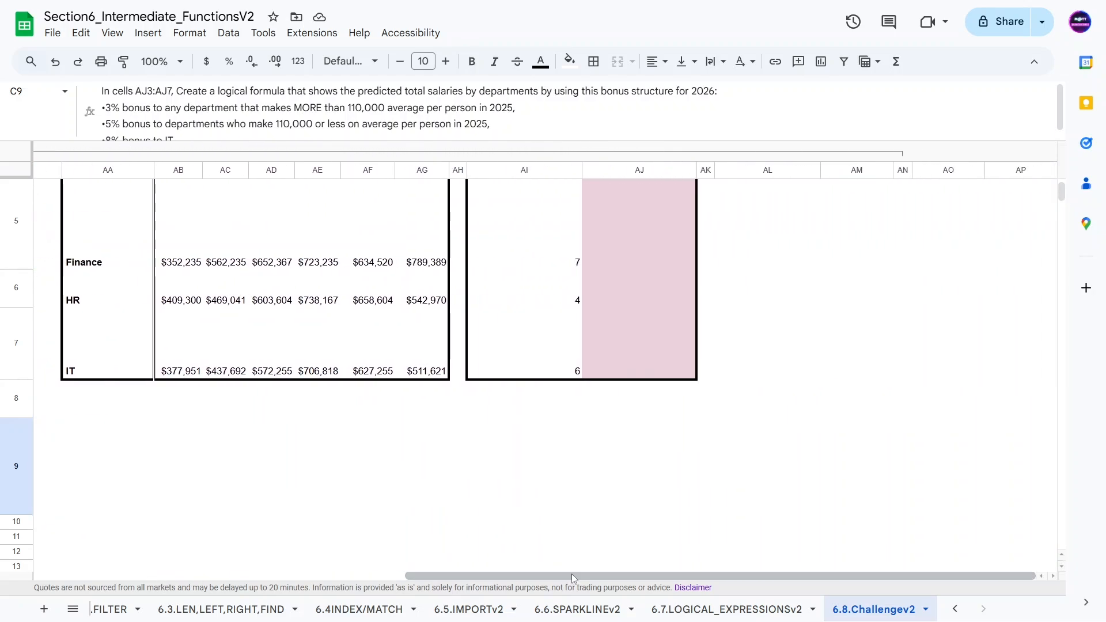
Step: In AJ3, enter =AG3/AI3 to get the 2025 average per person and accept the suggested autofill down the column
left_click(643, 229)
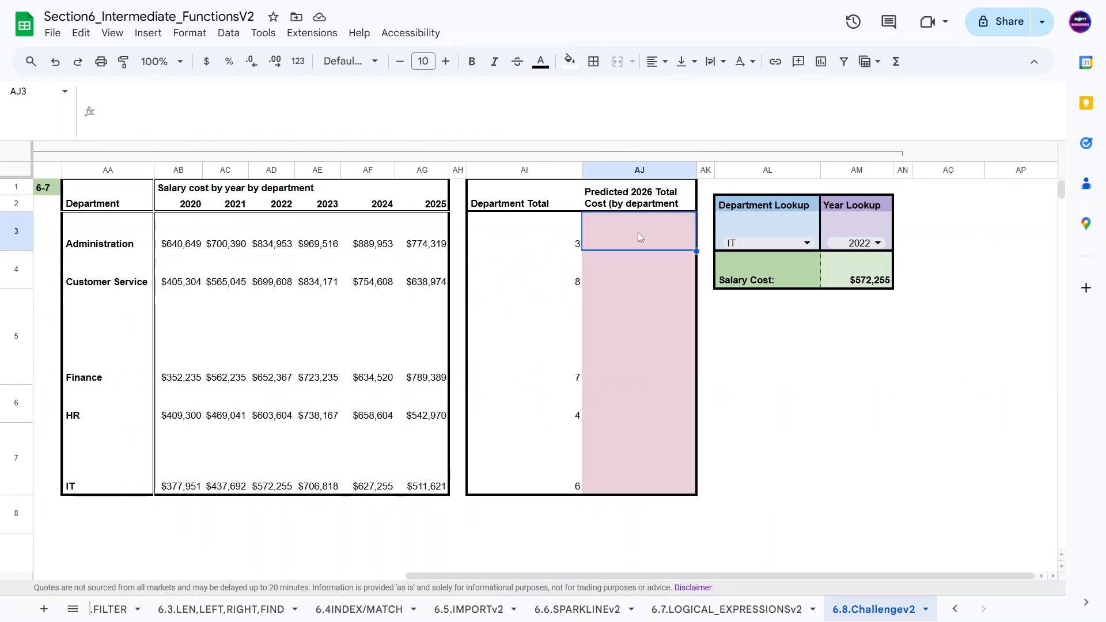
left_click_drag(532, 236, 521, 484)
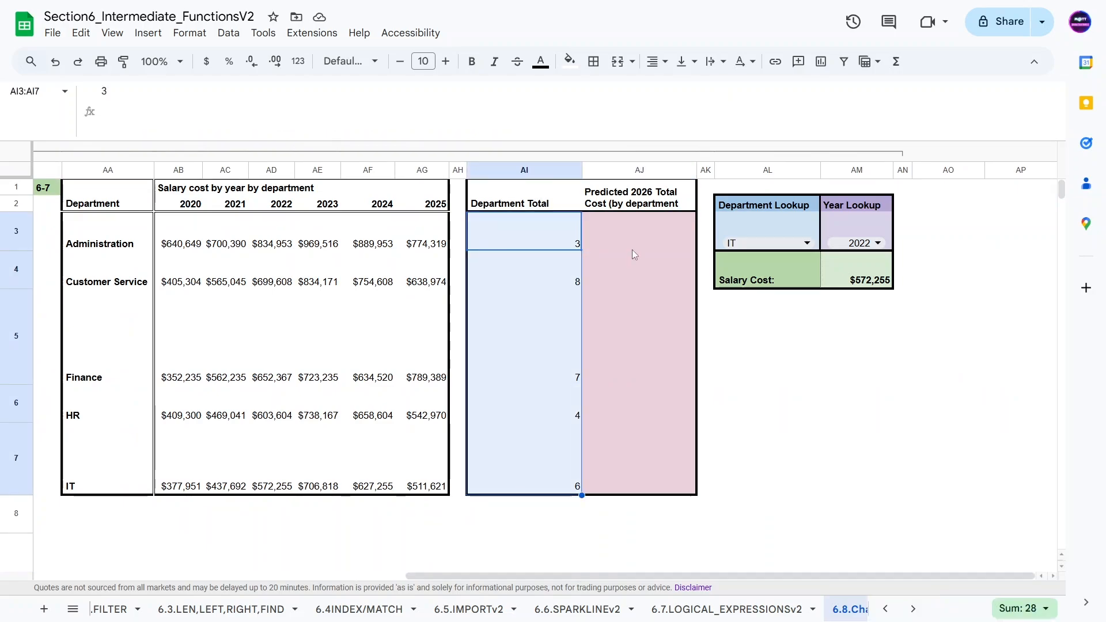
left_click(618, 243)
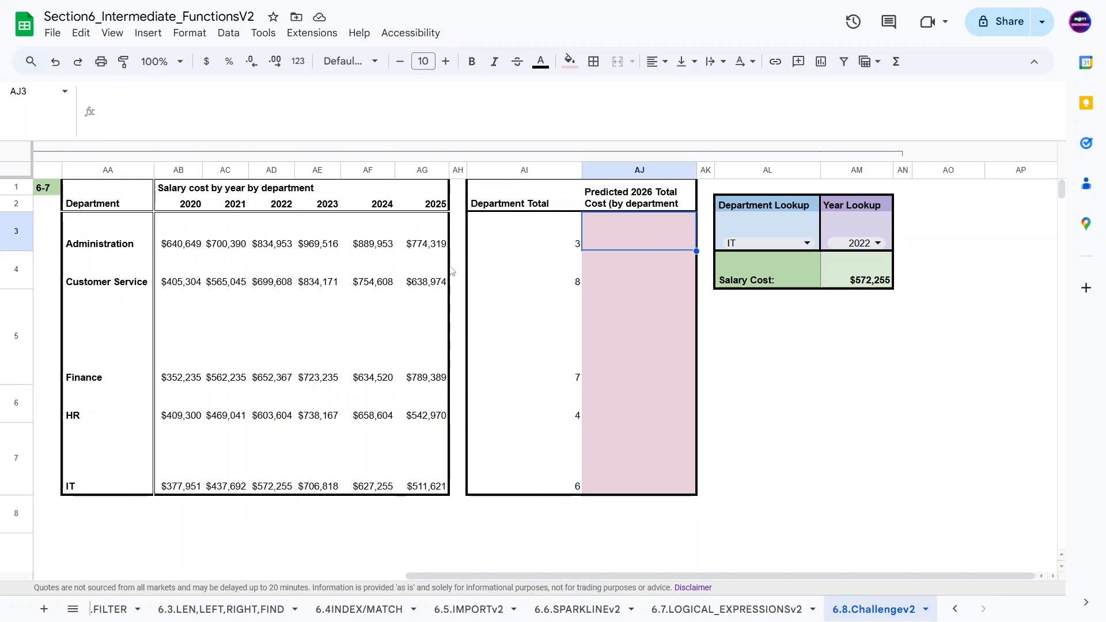
type("=")
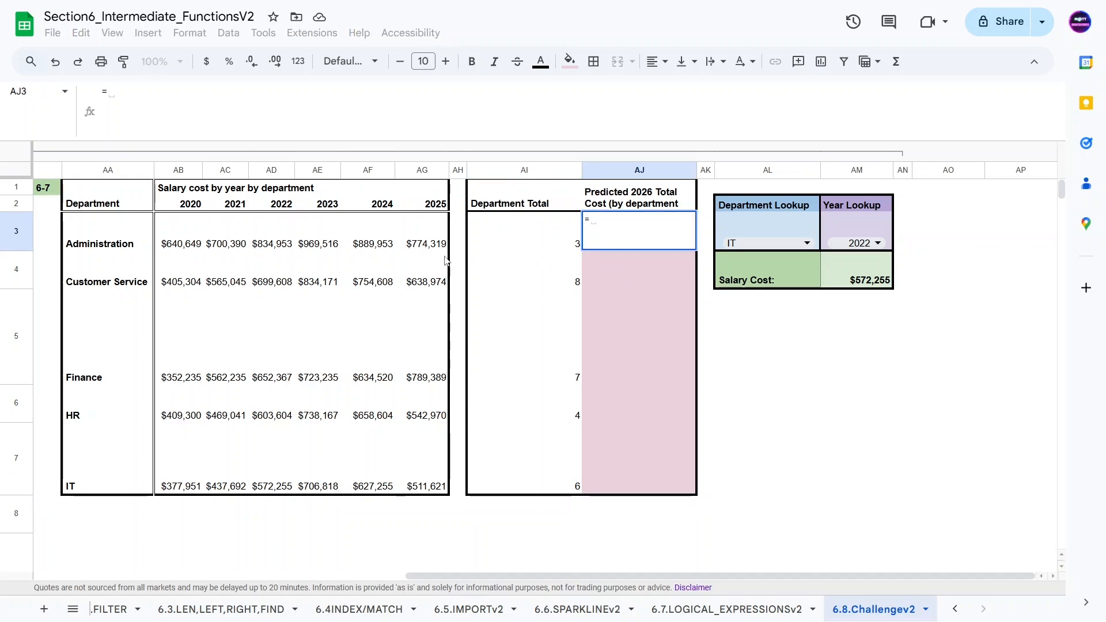
left_click(432, 244)
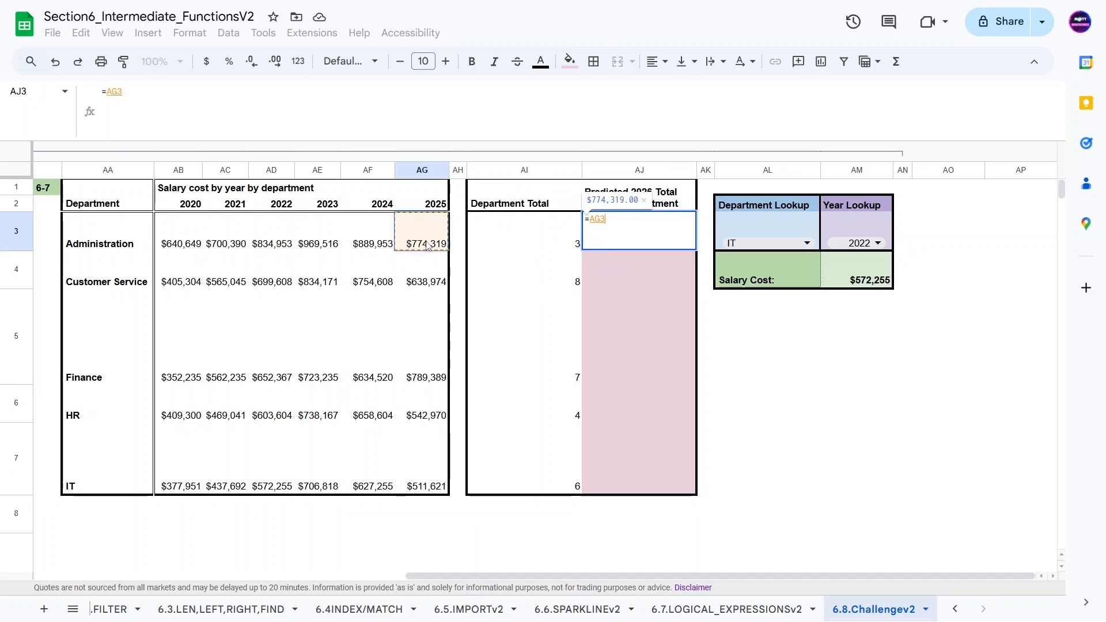
type("/")
left_click(535, 247)
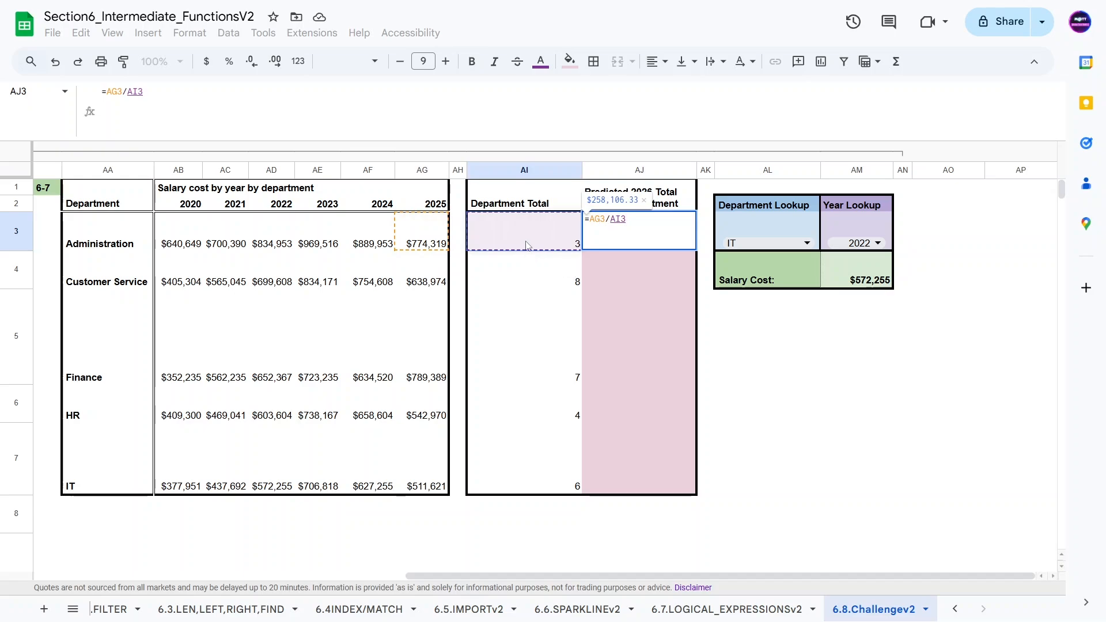
key("Return")
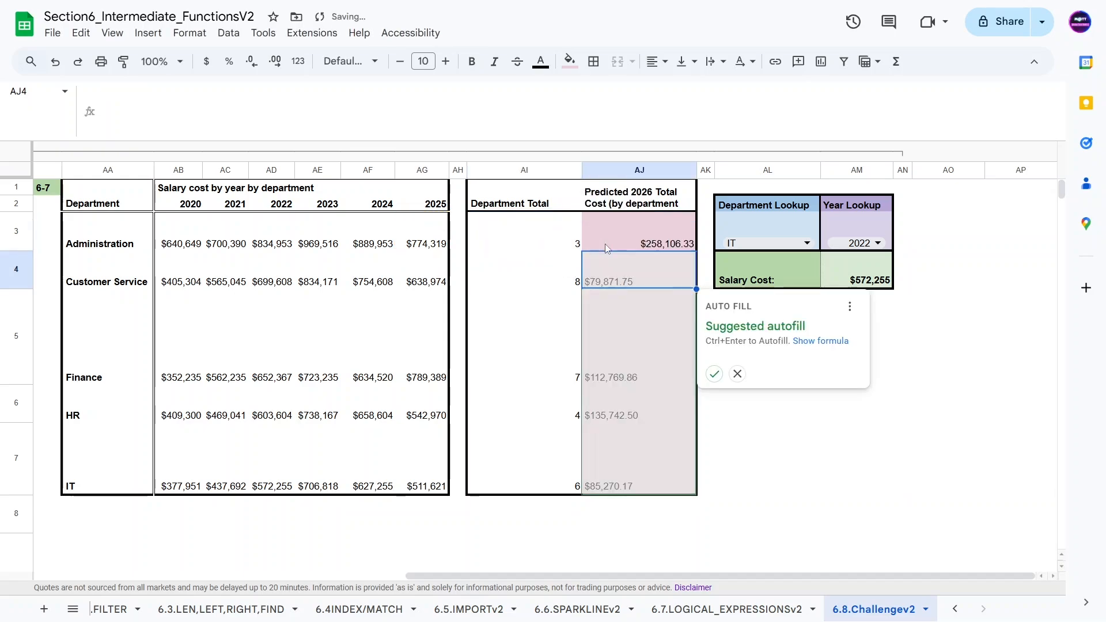
left_click(714, 375)
Step: Review each department's row across the salary table, department totals and predicted cost column
left_click(551, 333)
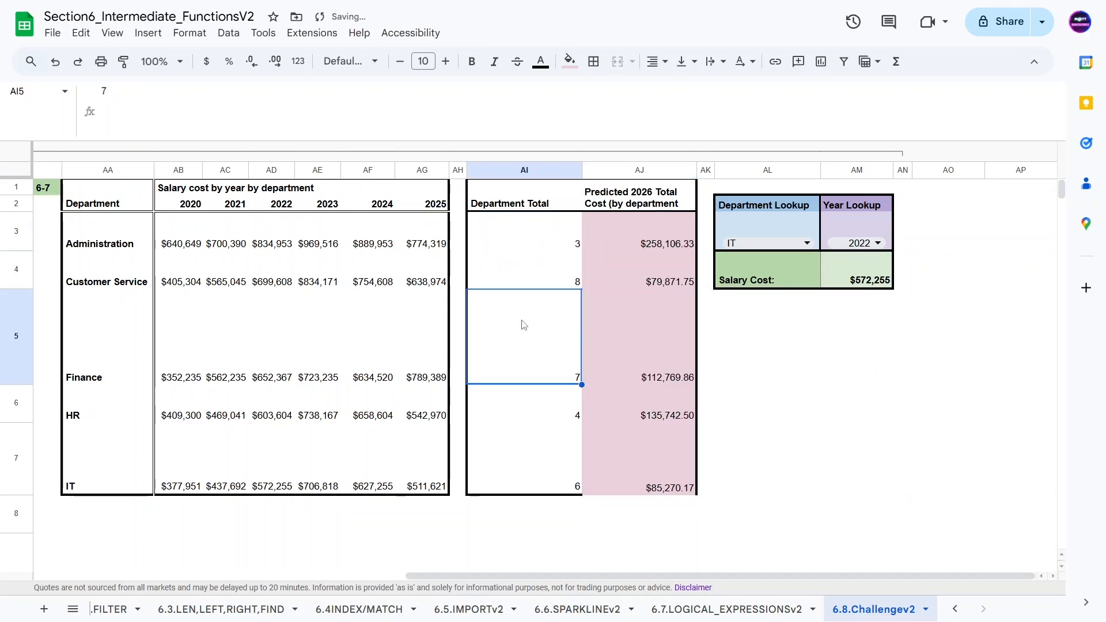
left_click_drag(112, 279, 633, 279)
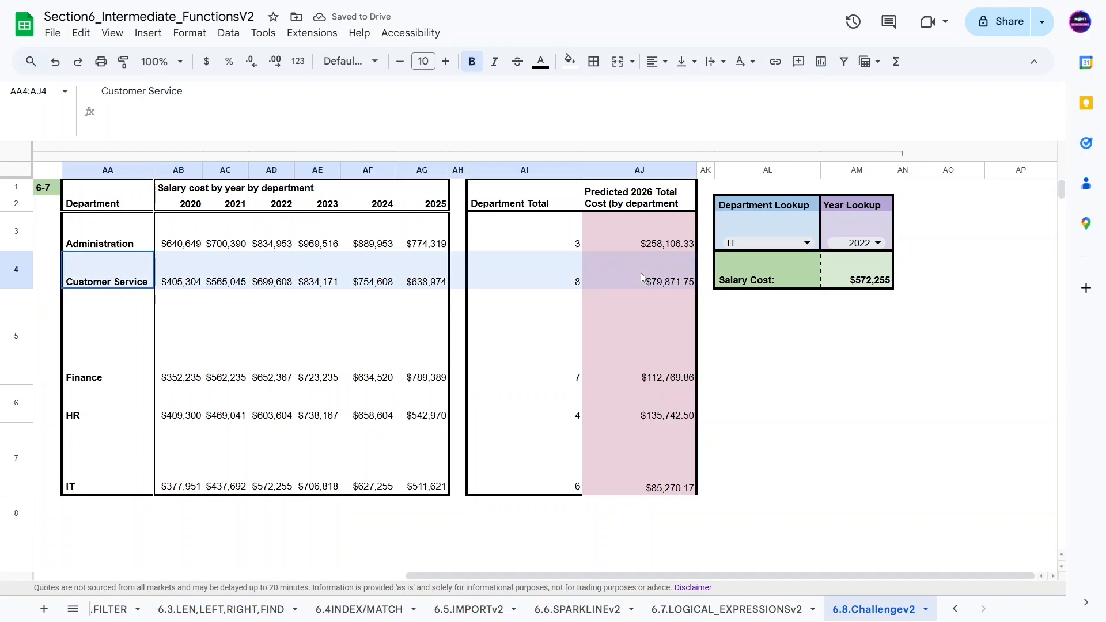
left_click_drag(81, 470, 634, 470)
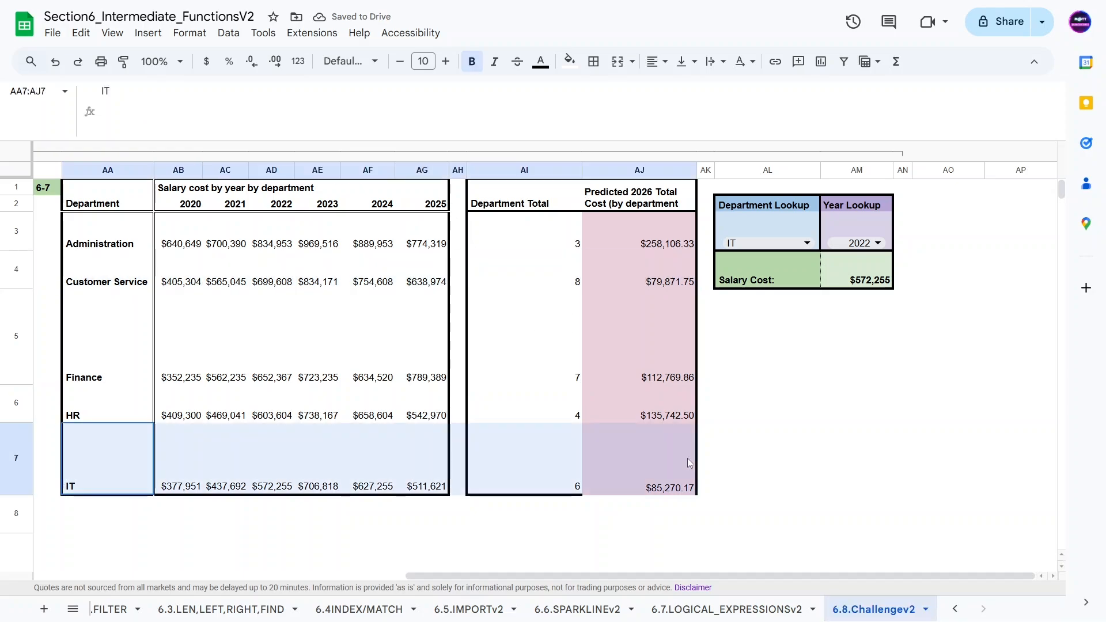
left_click(103, 403)
left_click(109, 320)
left_click(118, 234)
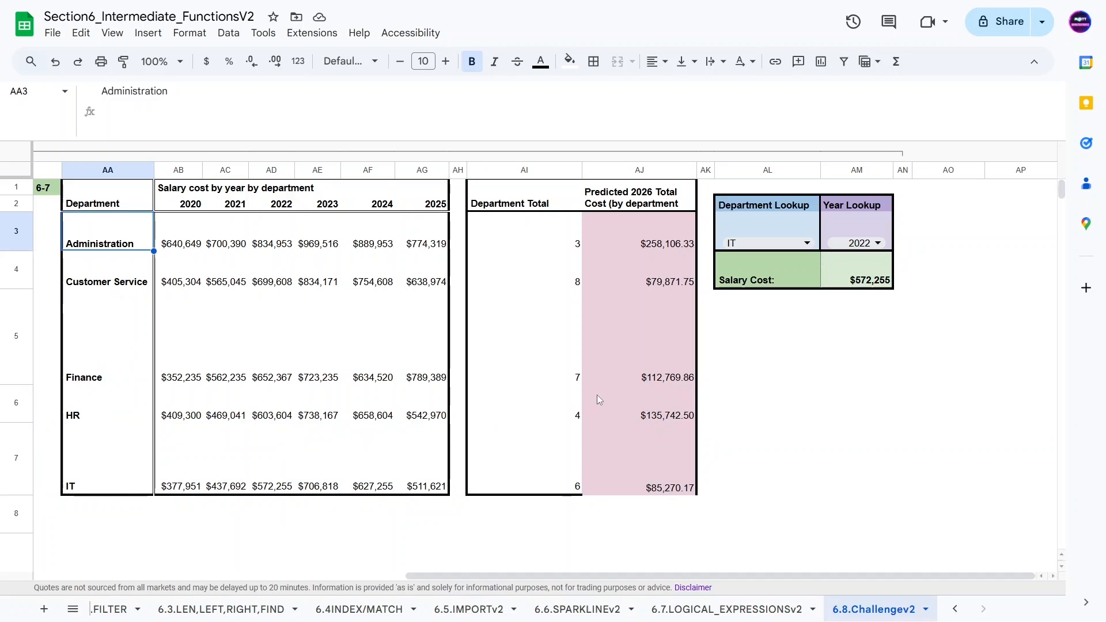
left_click_drag(557, 577, 556, 580)
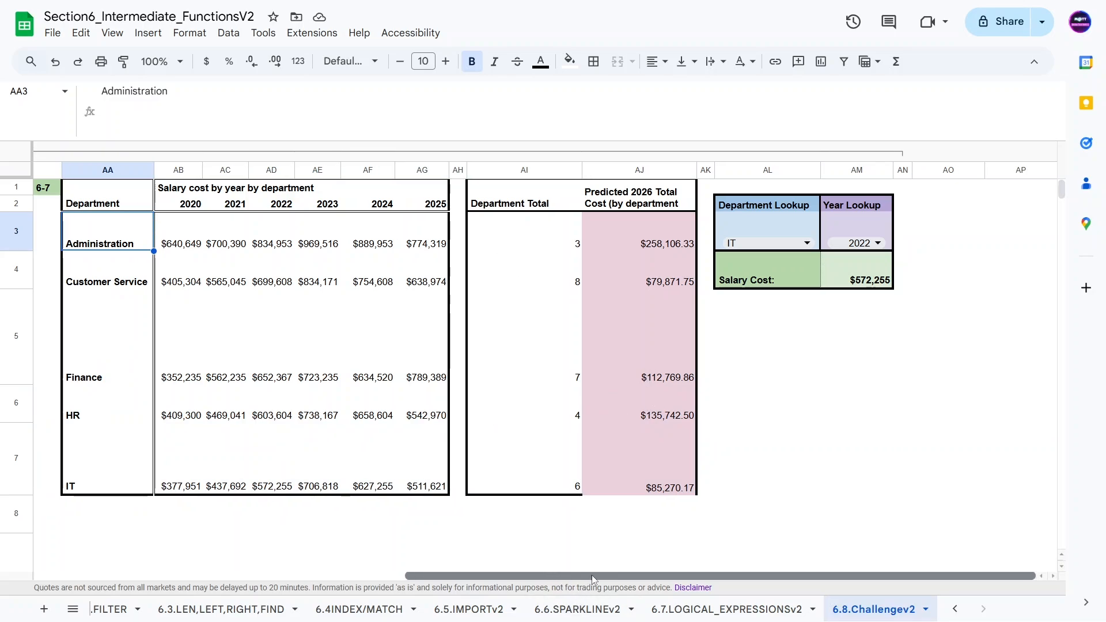
Step: Wrap AJ3's formula in IFS with the condition AG3/AI3>110000 returning 0.03
left_click(638, 240)
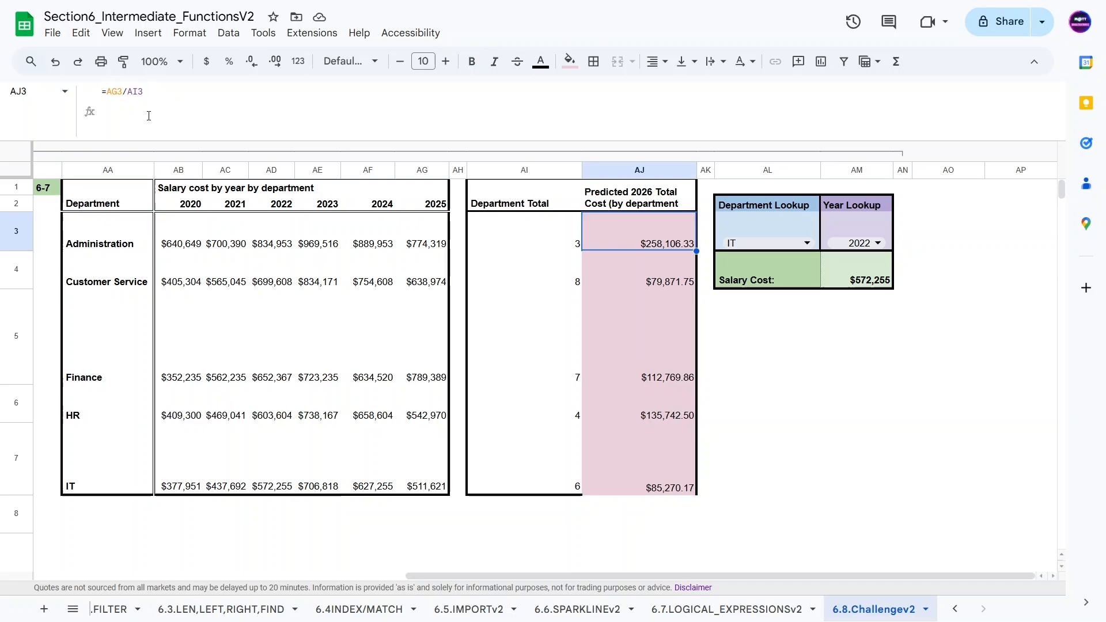
left_click(110, 92)
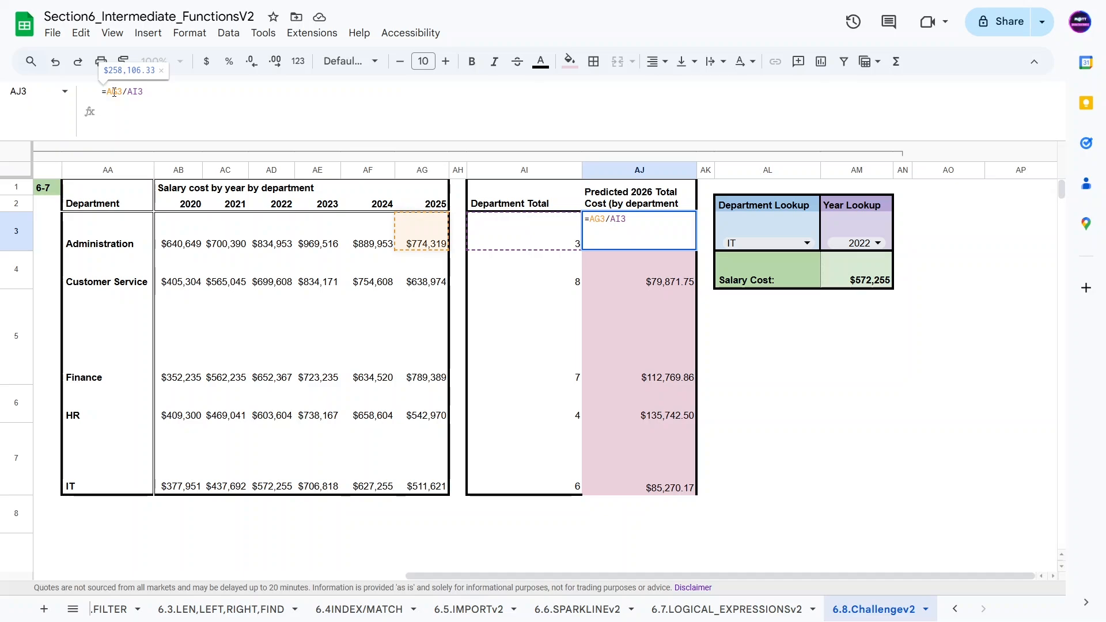
type("IFS(")
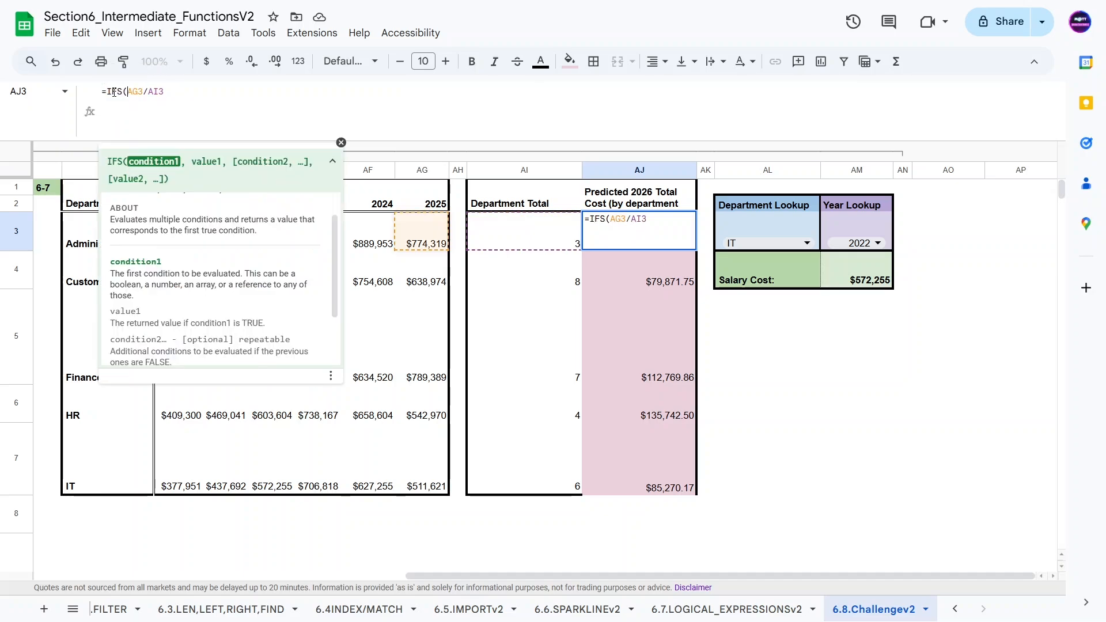
left_click(176, 94)
type(">")
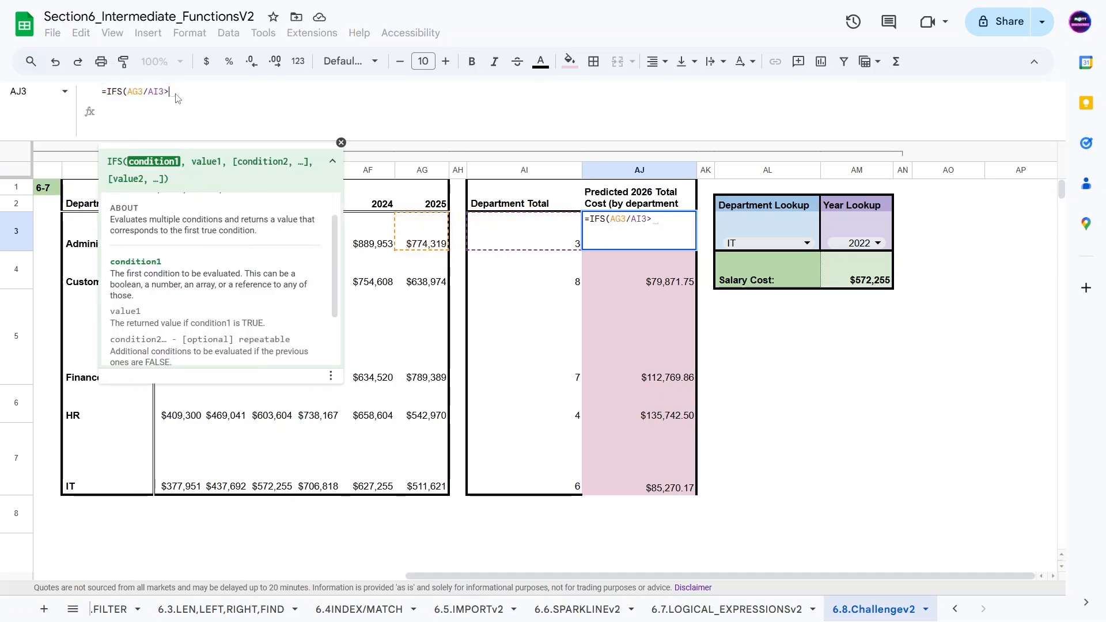
type("110000")
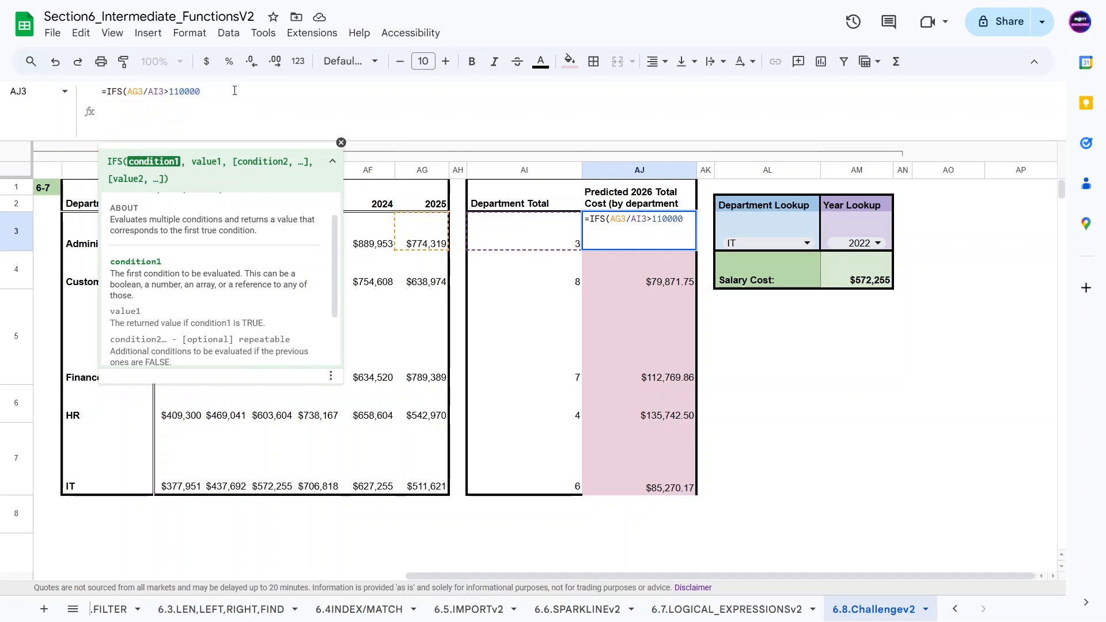
type(",")
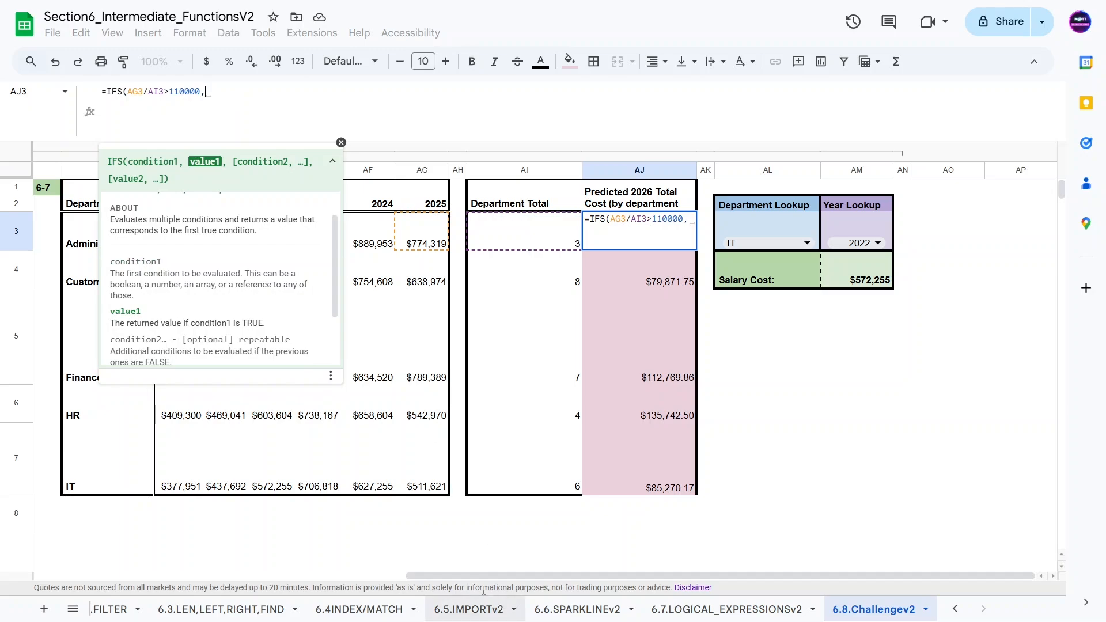
left_click_drag(472, 576, 87, 535)
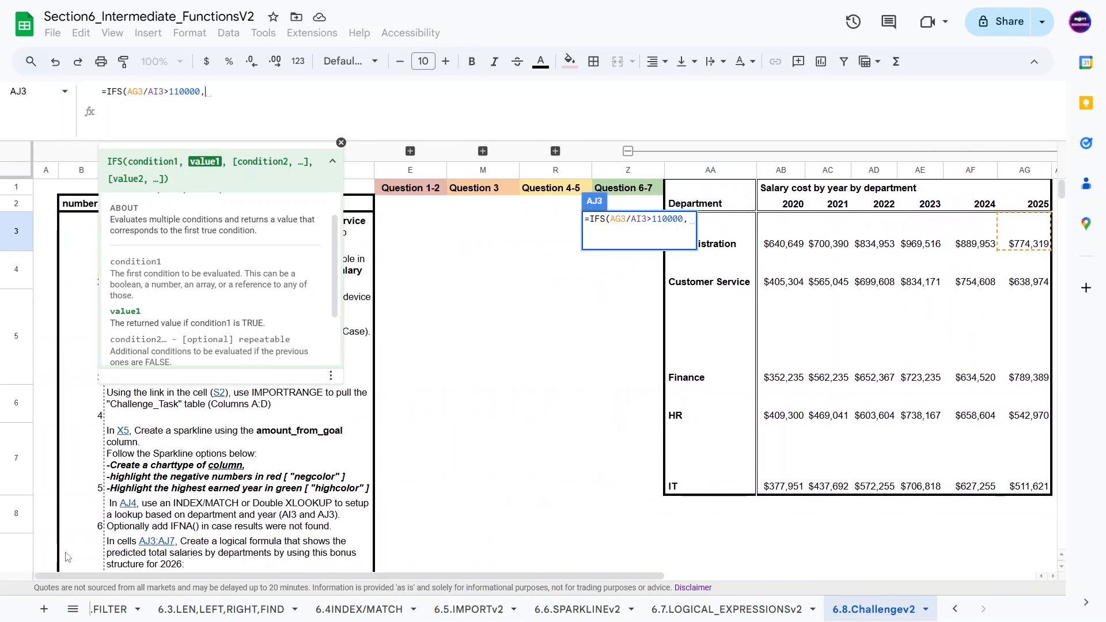
scroll(283, 473, "down", 3)
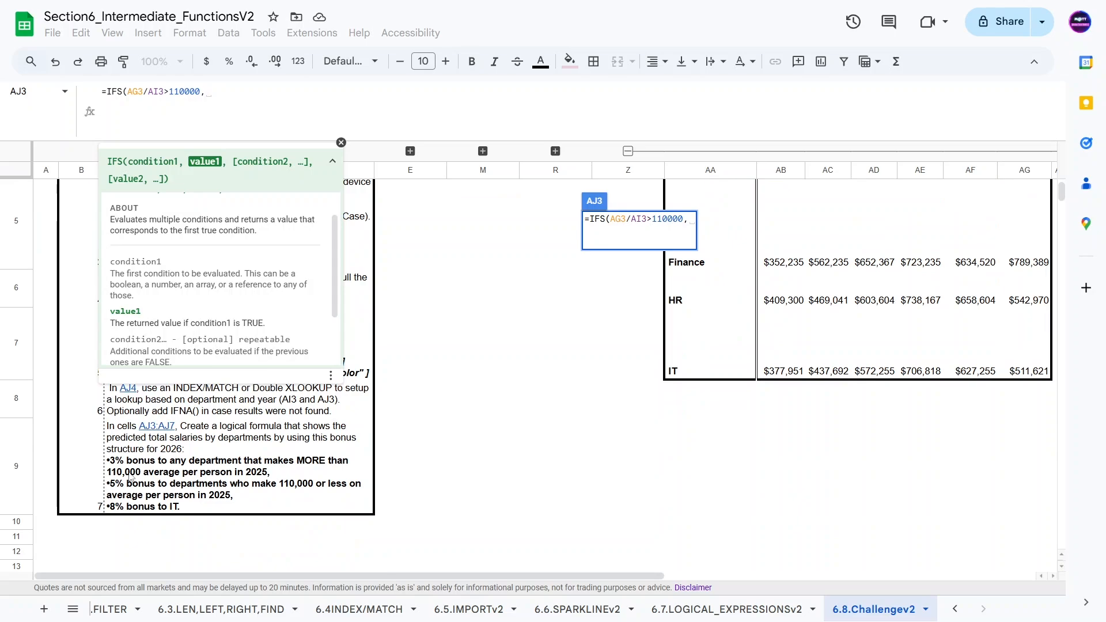
left_click_drag(213, 574, 475, 567)
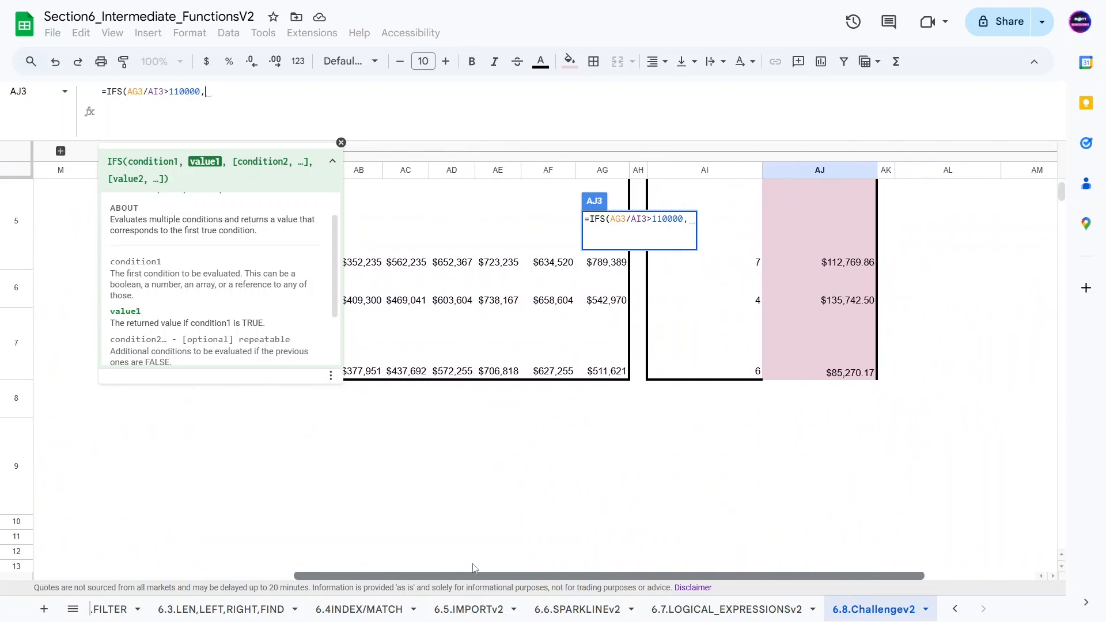
scroll(633, 351, "up", 3)
left_click(224, 98)
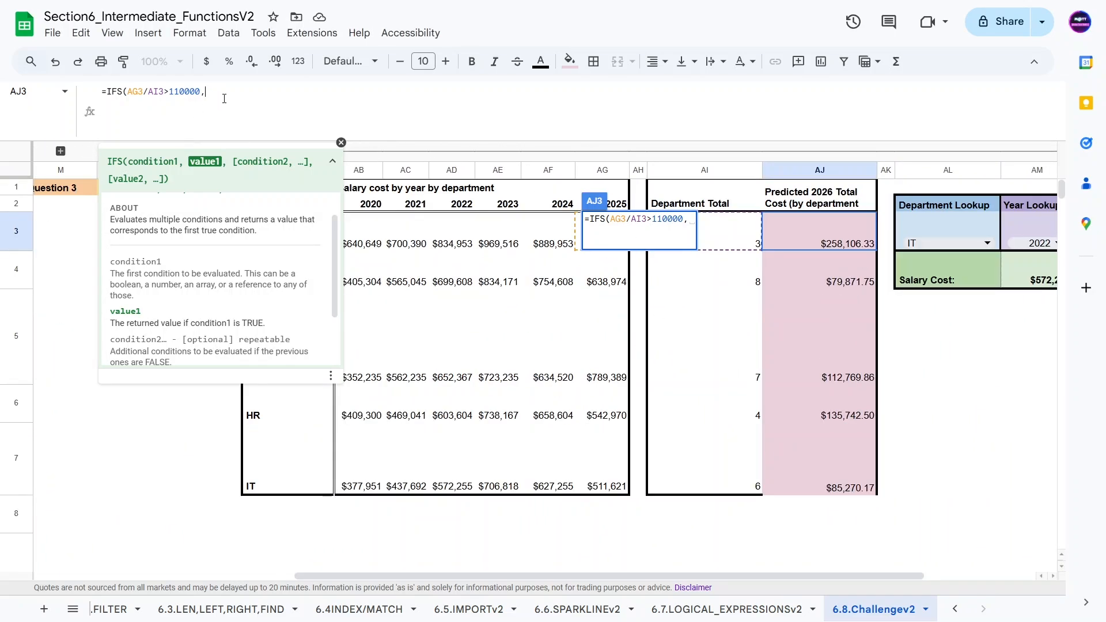
type("0.03")
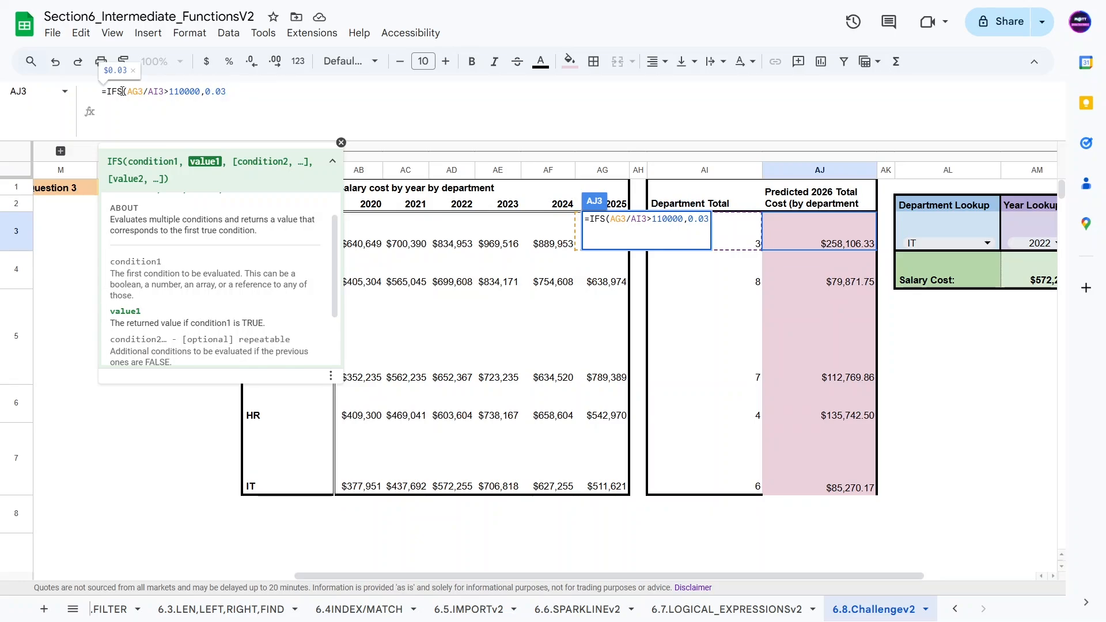
Step: In AJ3's IFS formula, add a second condition AG3/AI3<=110000 returning 0.05
left_click_drag(127, 92, 200, 92)
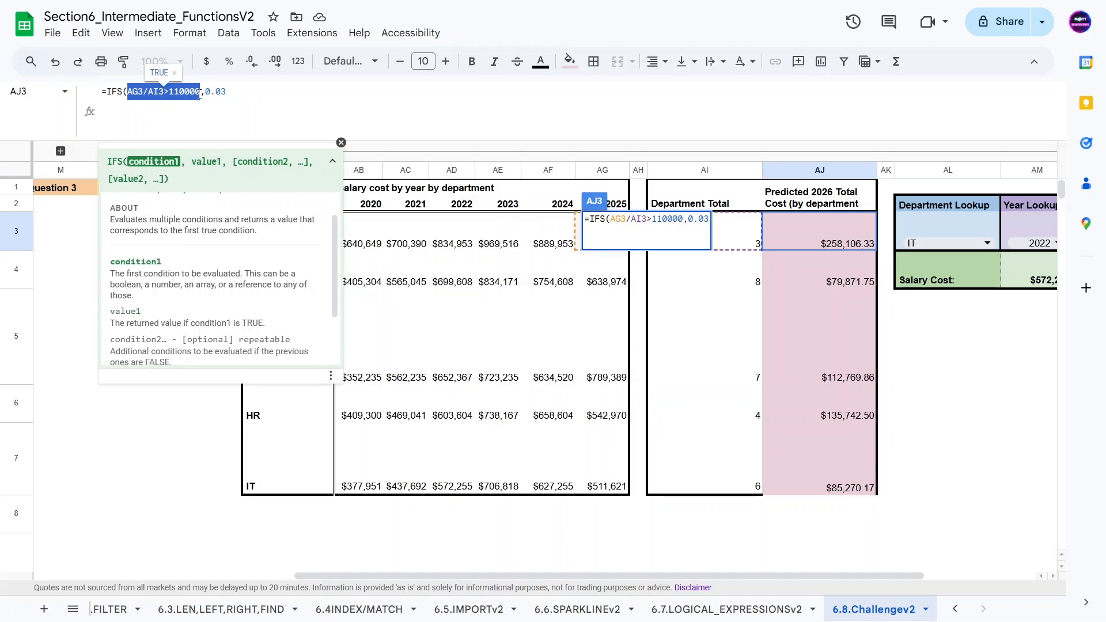
key("ctrl+c")
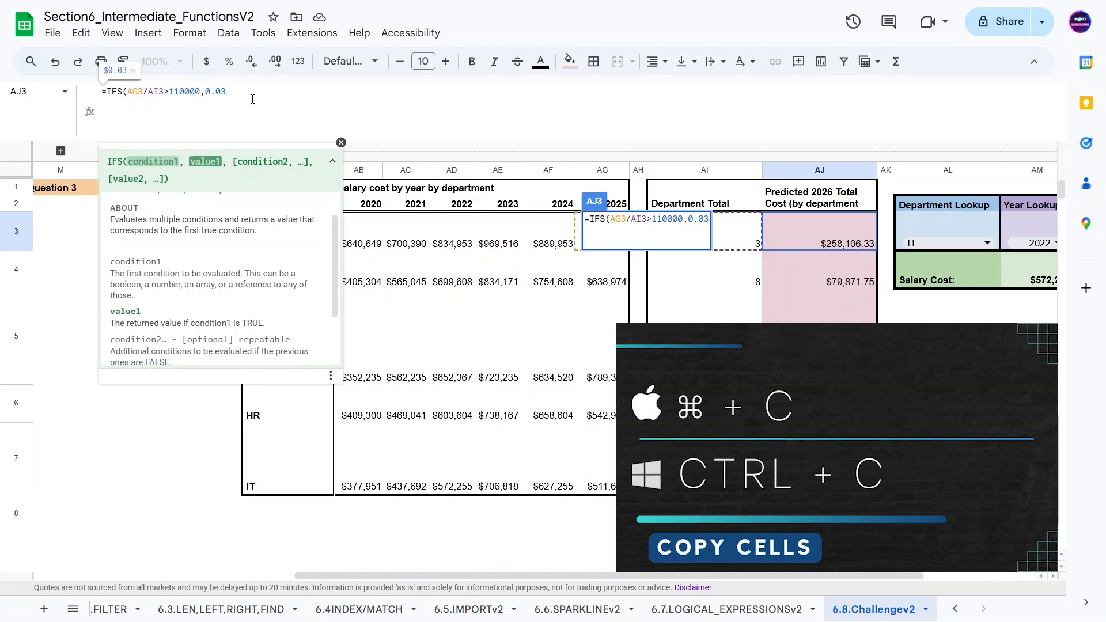
left_click(252, 99)
type(",")
key("ctrl+v")
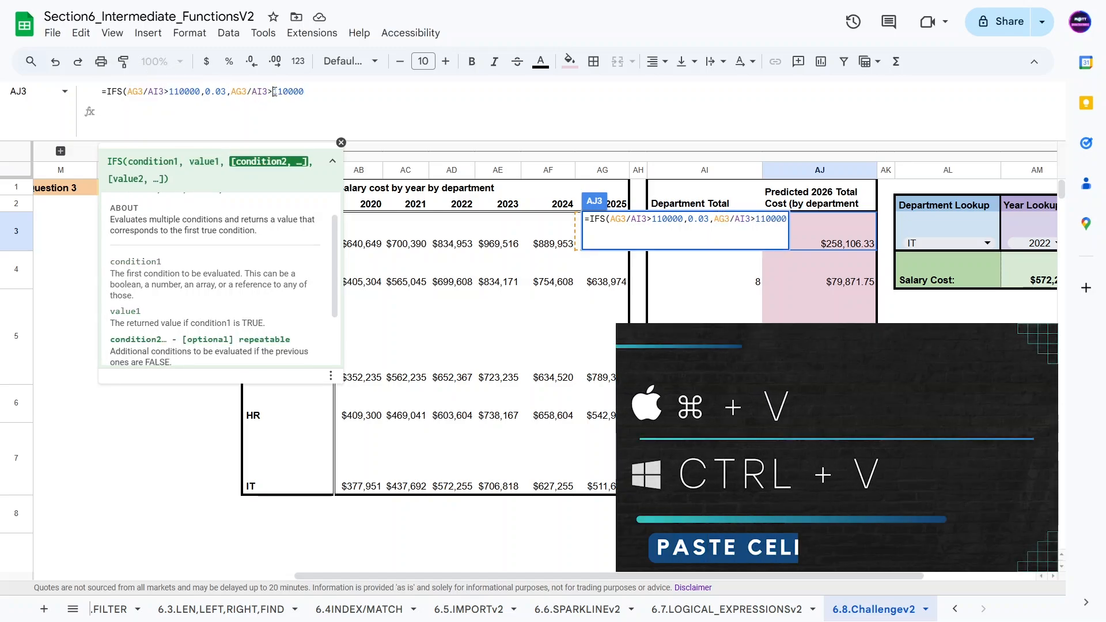
type("<=")
left_click(315, 94)
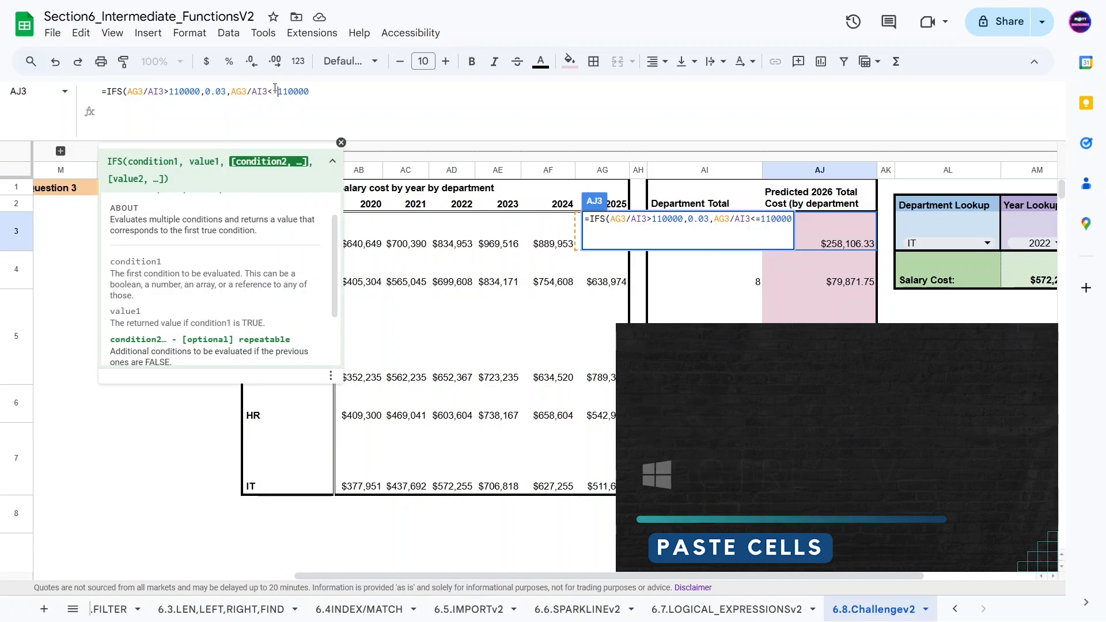
type(",0.05")
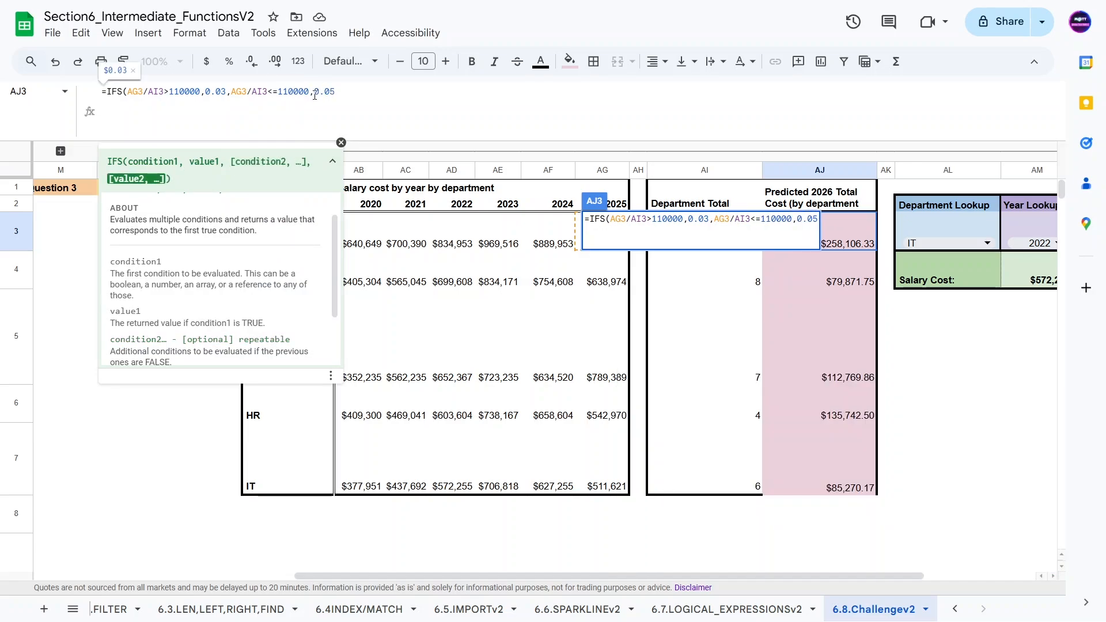
type(",A")
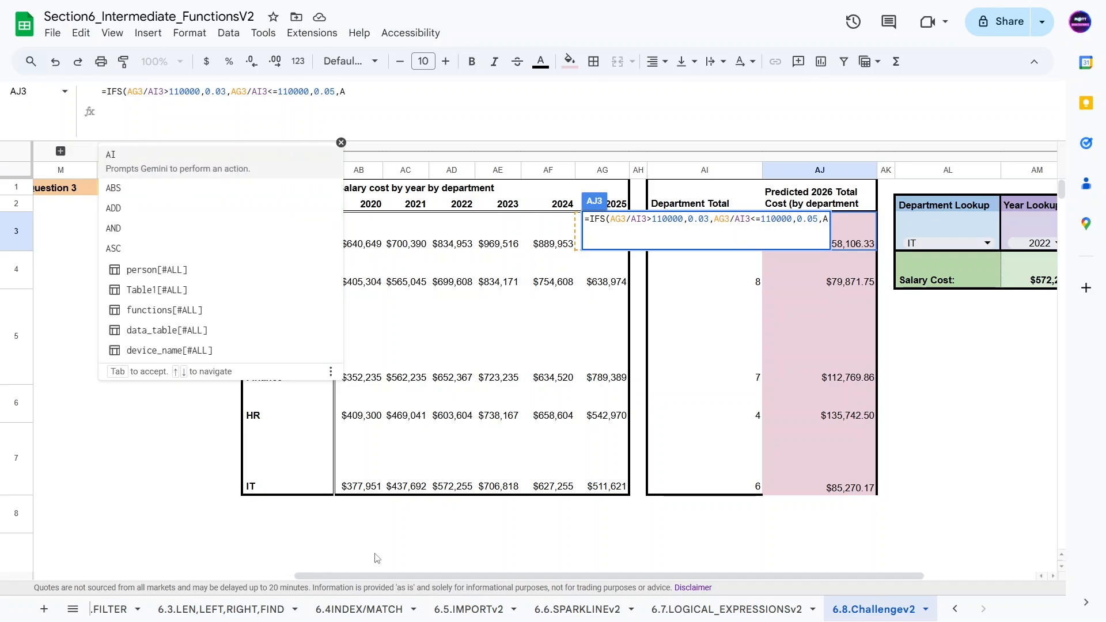
Step: Add a third condition AA3="IT" returning 0.08, close the IFS formula and enter it
left_click_drag(376, 575, 398, 567)
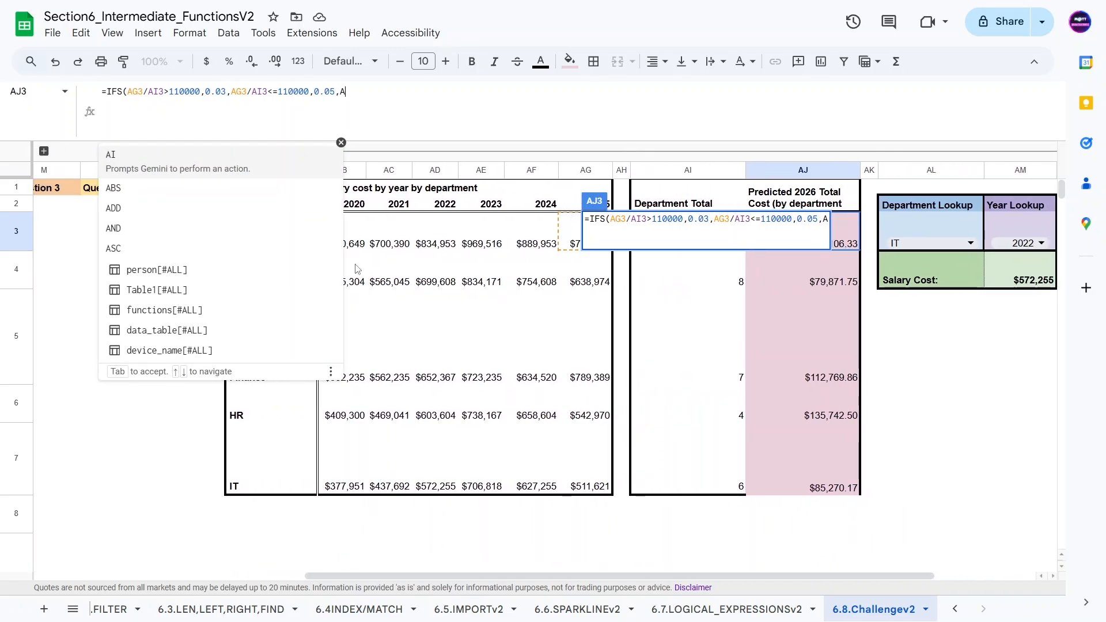
type("A3")
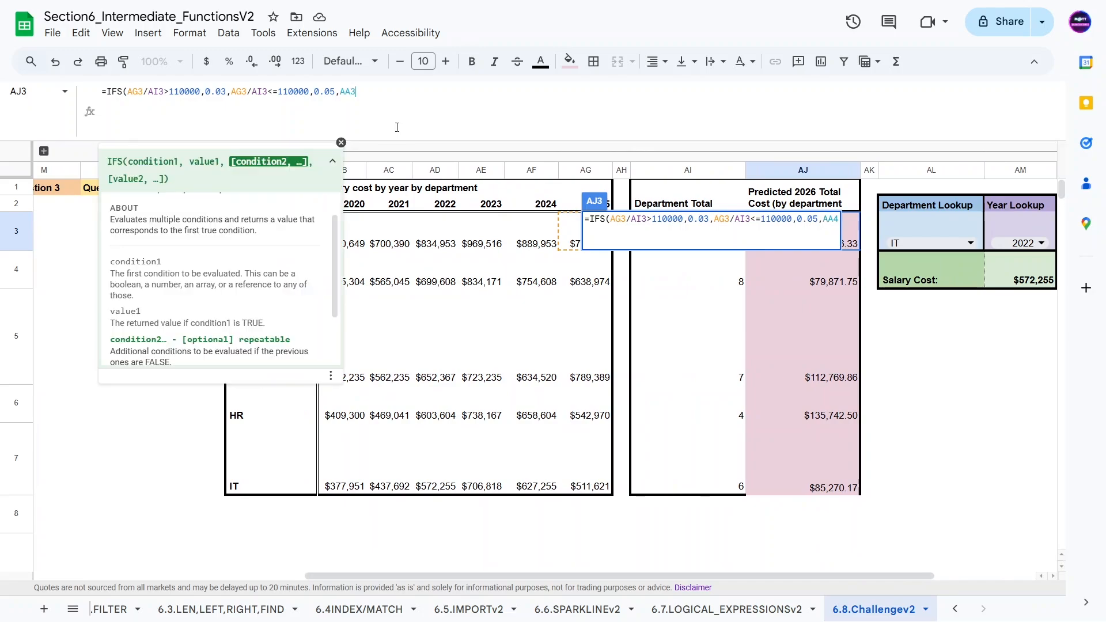
type("=\"IT\"")
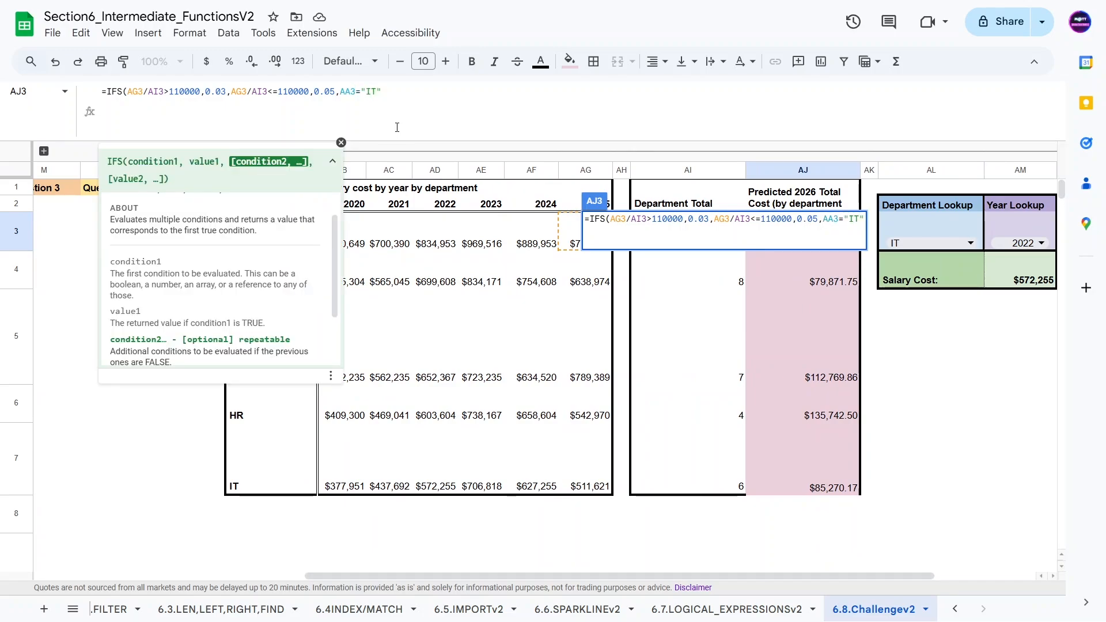
type(",0.0")
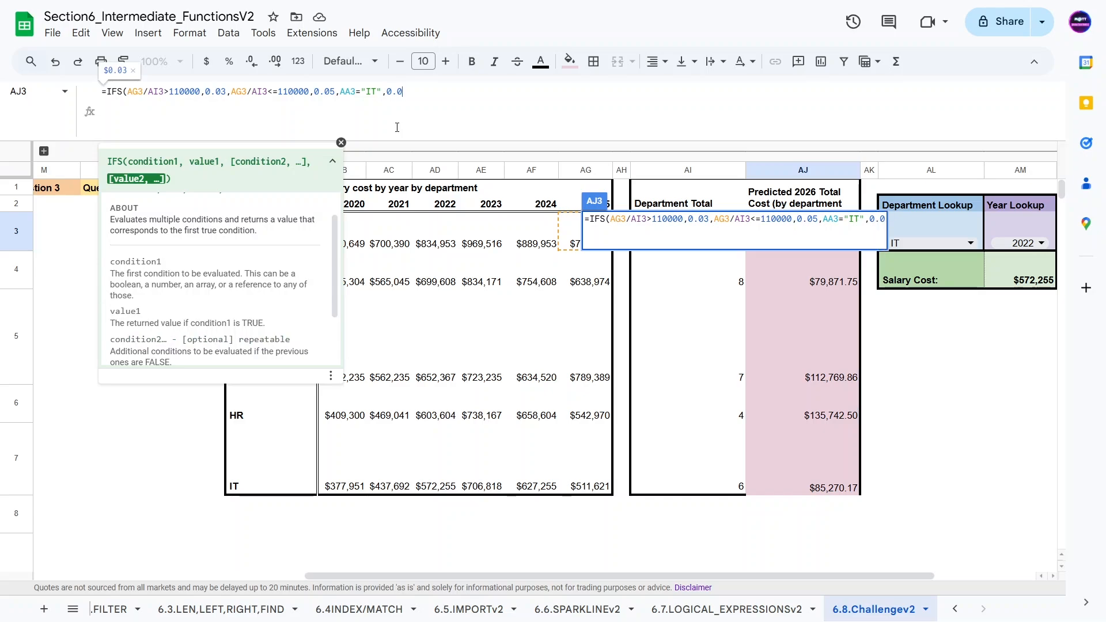
type("8)")
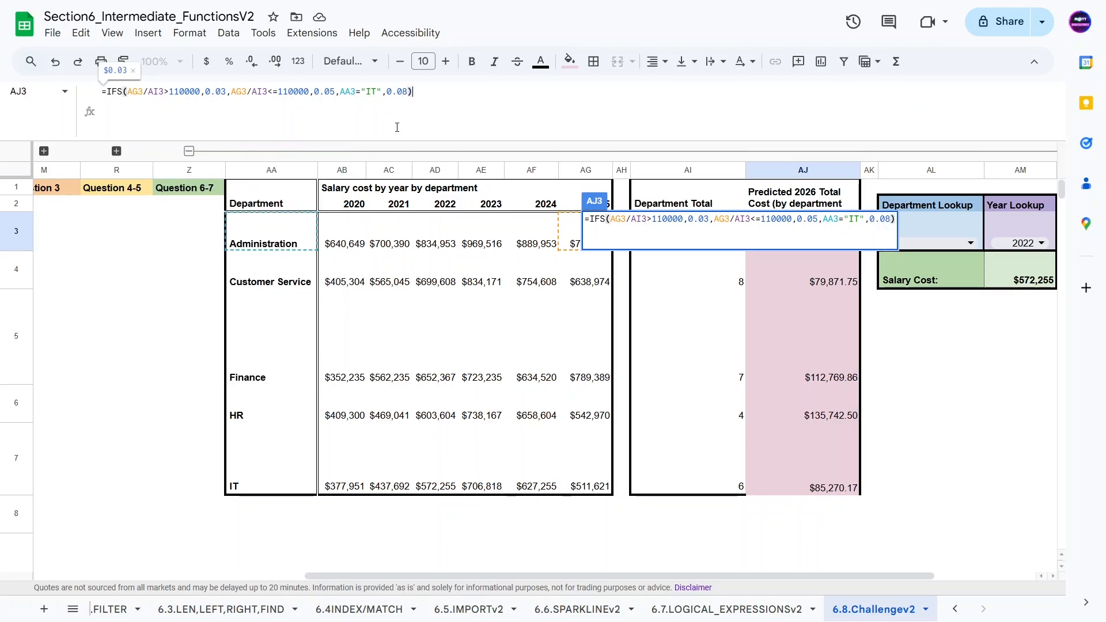
key("Return")
Step: Fill AJ3's formula down through AJ7 and format AJ3:AJ7 as percentages
left_click(660, 342)
left_click(787, 237)
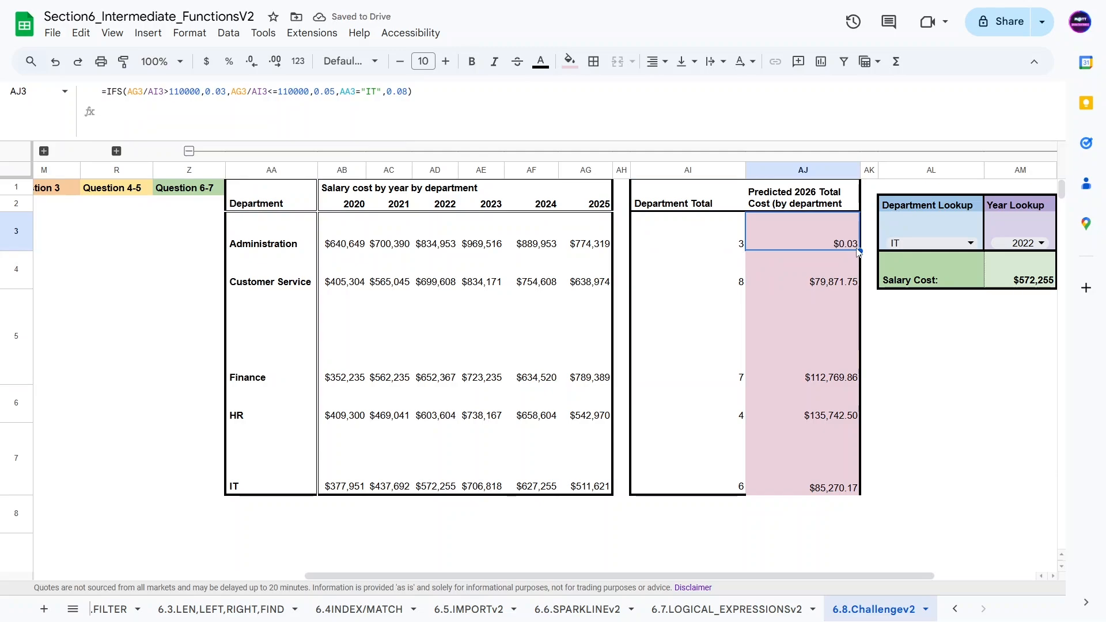
left_click_drag(858, 252, 837, 464)
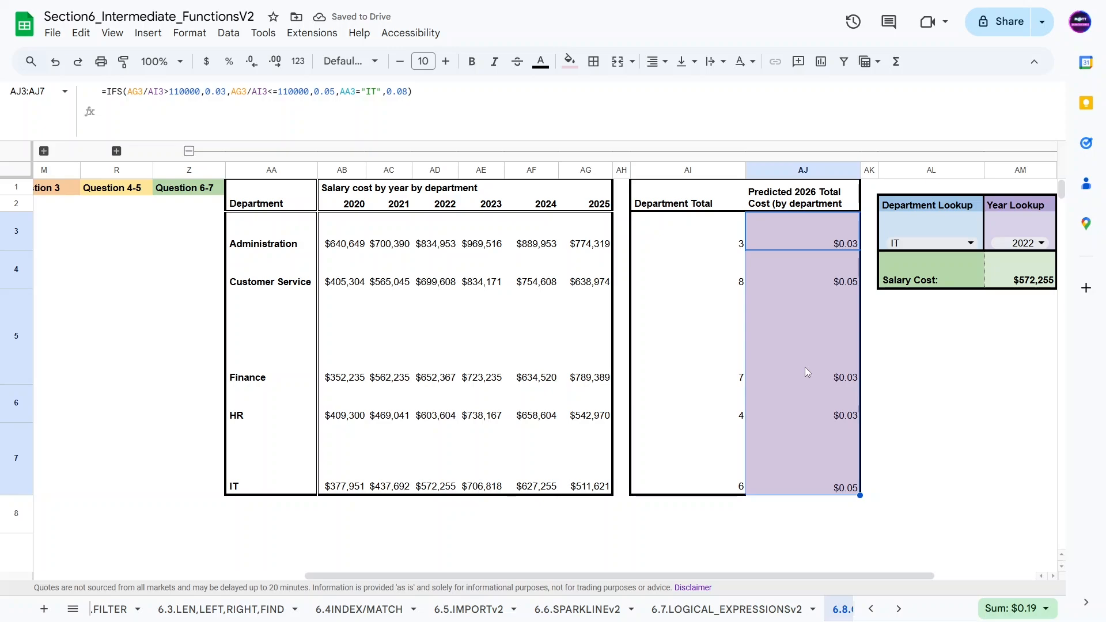
key("ctrl+shift+5")
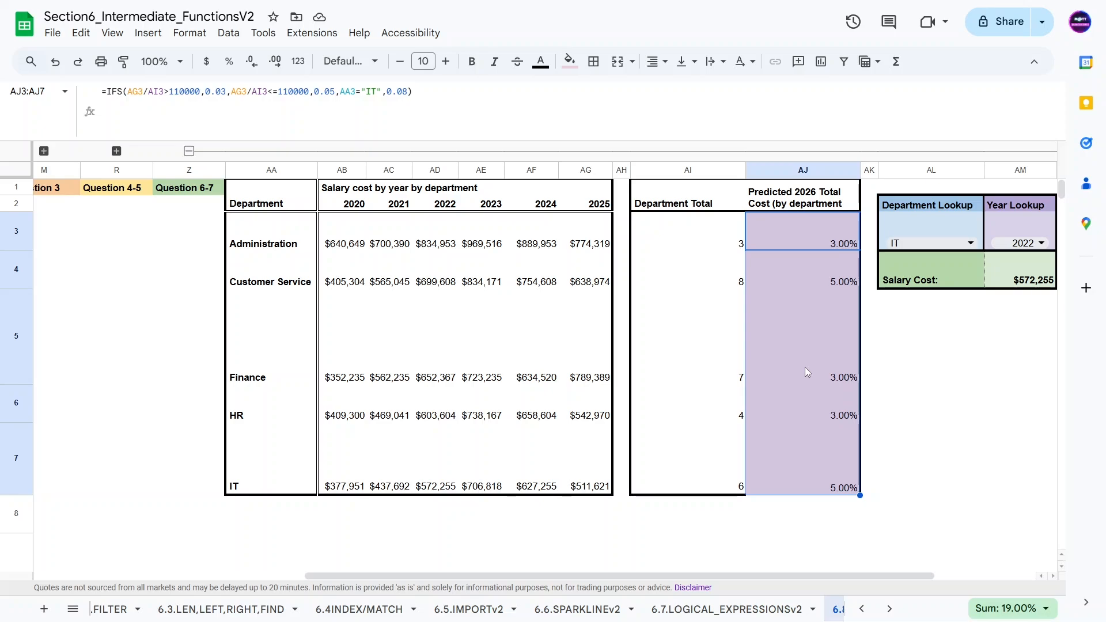
Step: In AJ7, move the AA7="IT",0.08 condition to the start of the IFS formula and remove the trailing comma
left_click(842, 487)
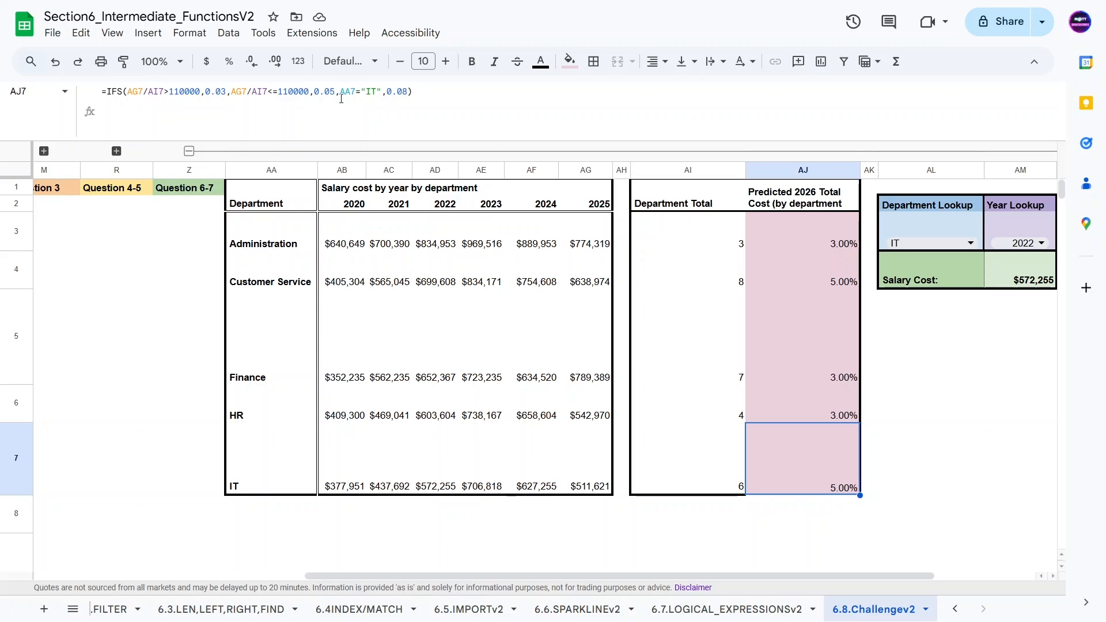
left_click_drag(339, 91, 406, 93)
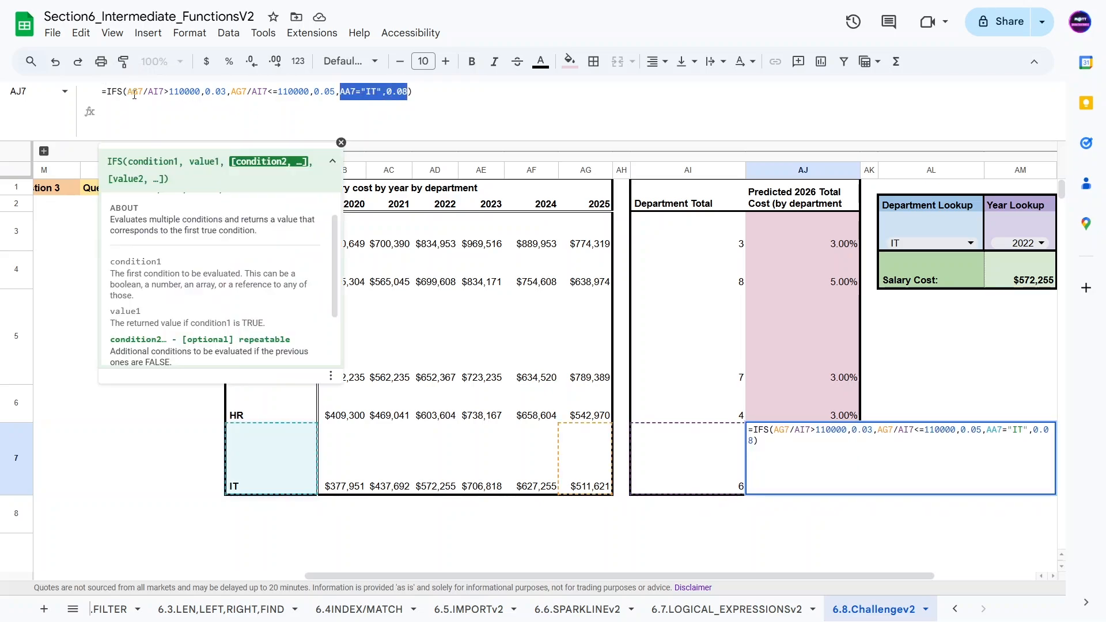
left_click_drag(231, 91, 310, 90)
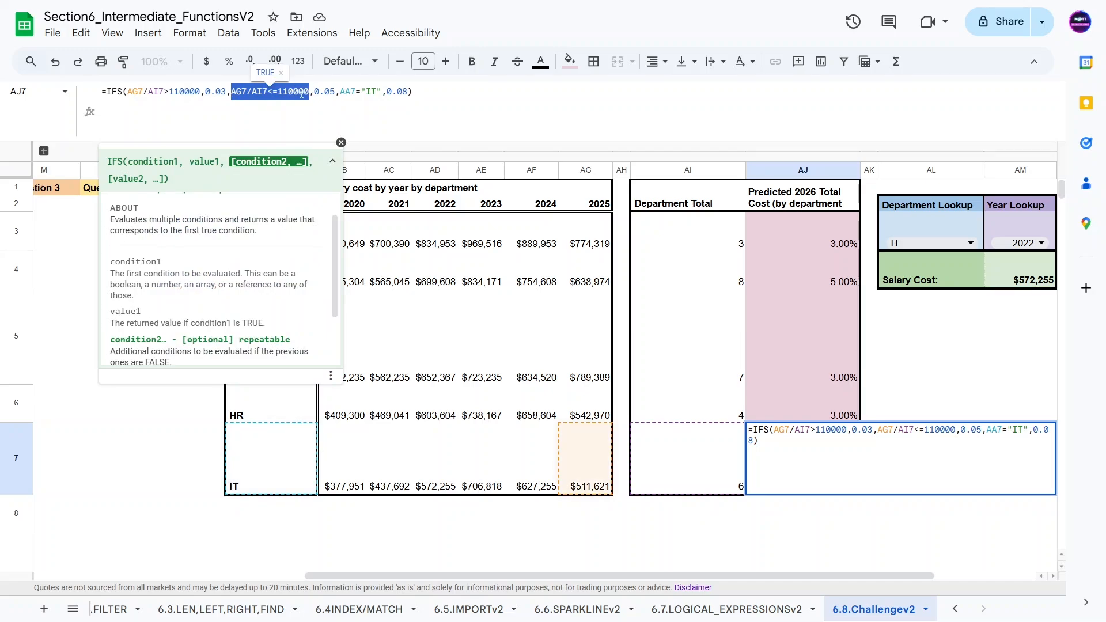
left_click(340, 91)
left_click_drag(340, 91, 128, 94)
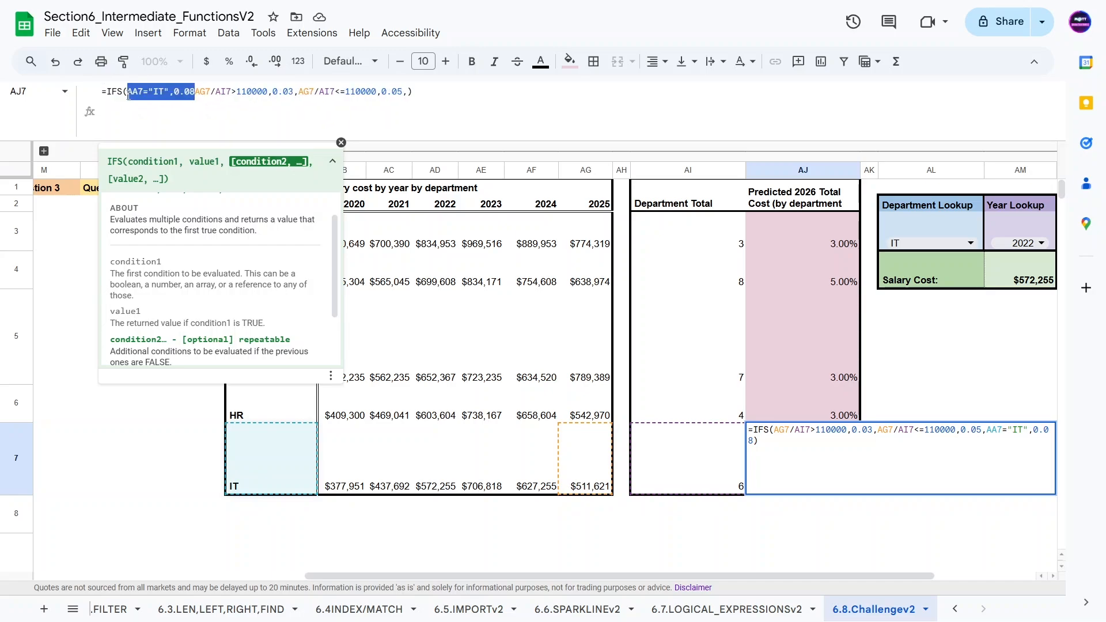
left_click(199, 91)
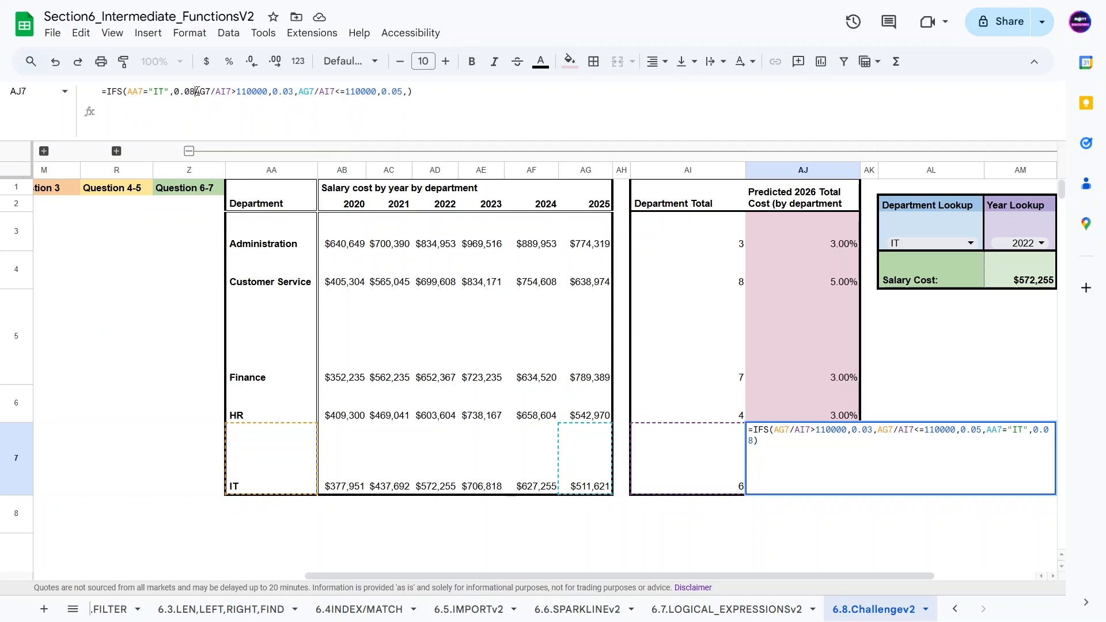
type(",")
left_click_drag(195, 92, 132, 92)
left_click(411, 91)
key("BackSpace")
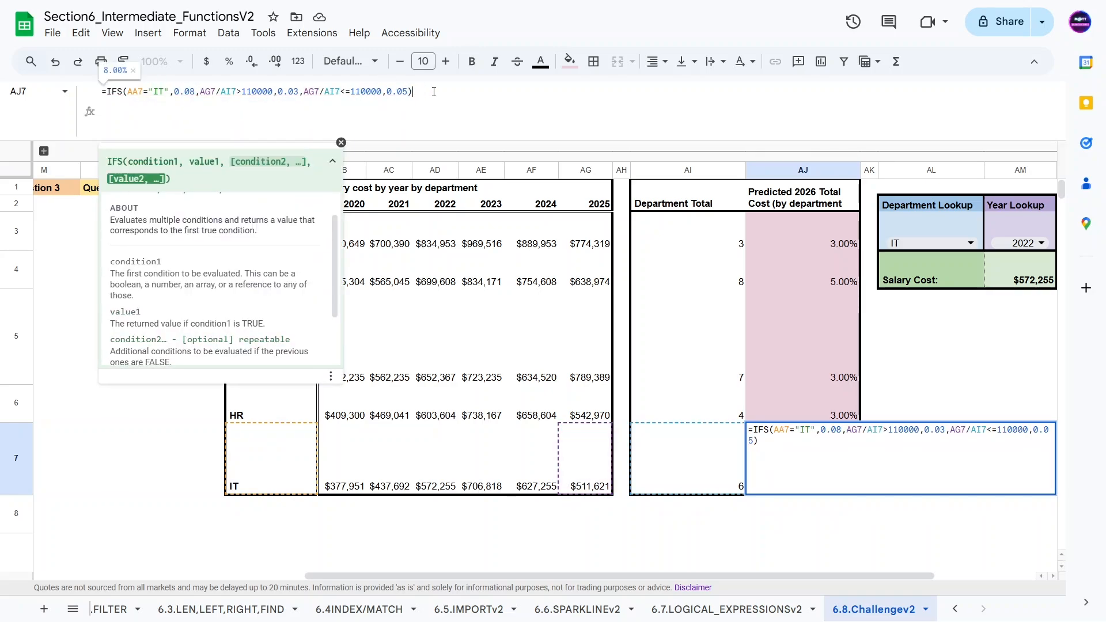
key("Return")
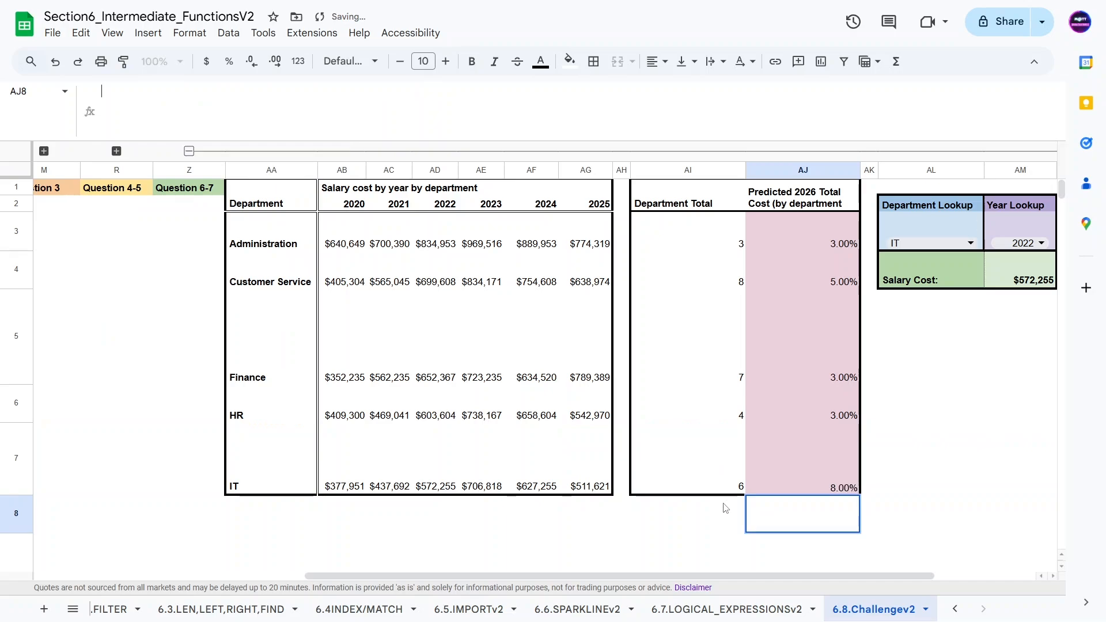
Step: Fill the reordered formula from AJ7 up through AJ3 and open AJ3's formula for review
left_click(723, 510)
left_click(817, 472)
left_click_drag(859, 495, 828, 251)
left_click(813, 234)
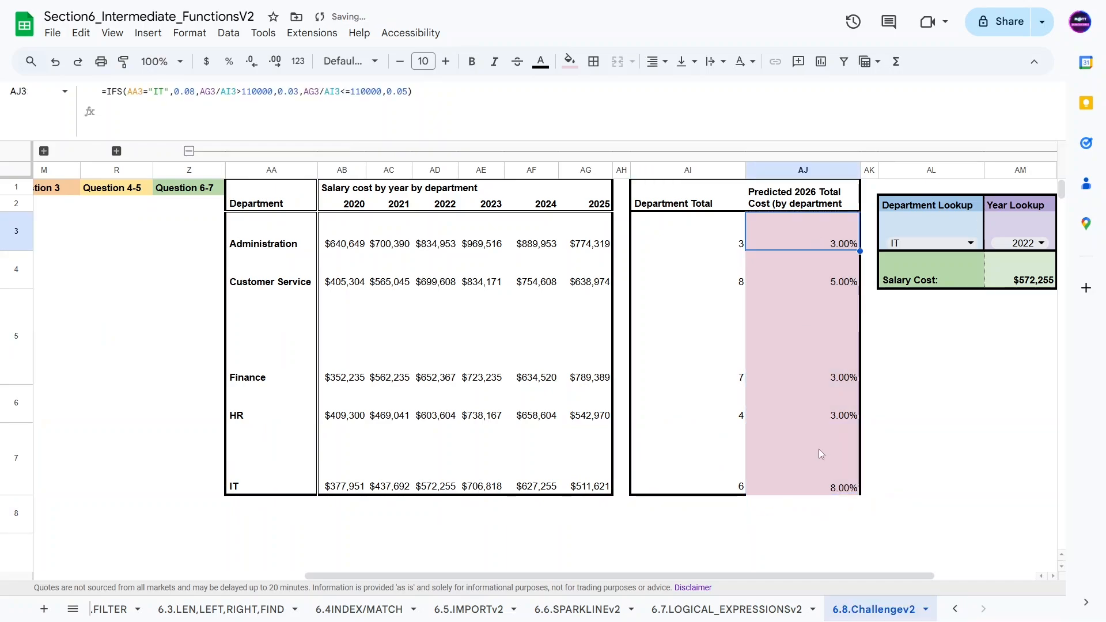
left_click(417, 96)
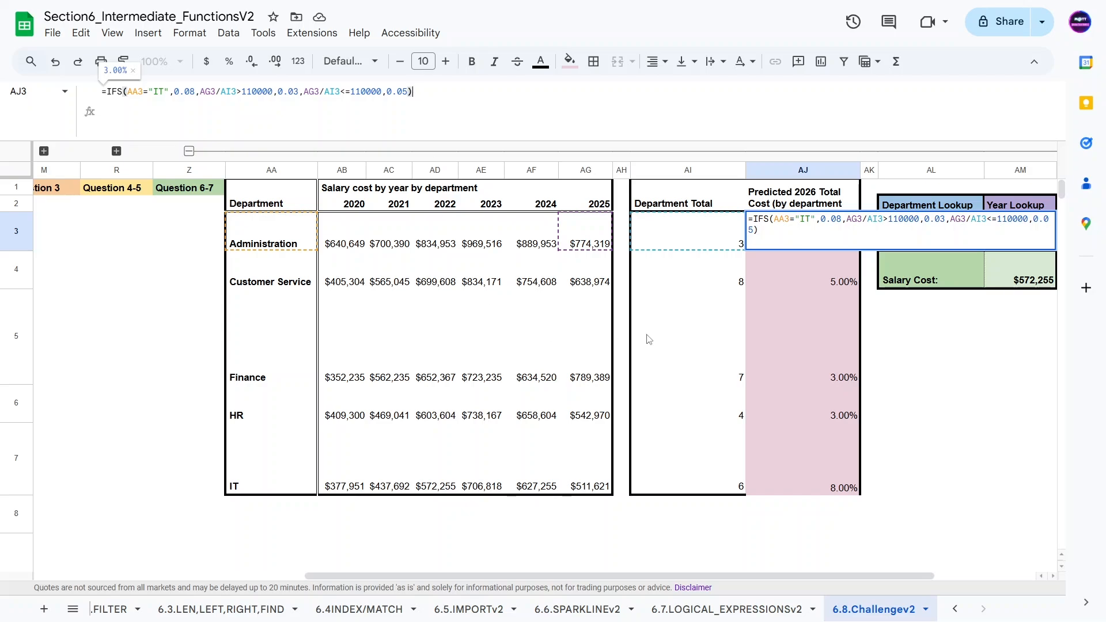
key("Escape")
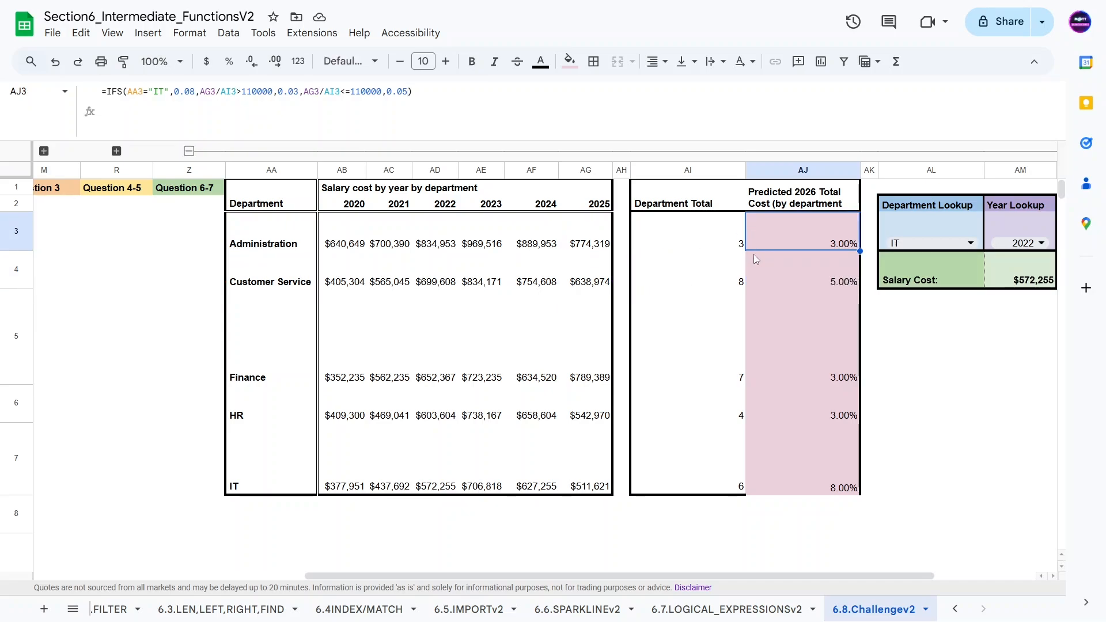
Step: Multiply AJ3's IFS bonus rate by the 2025 salary in AG3
left_click(483, 88)
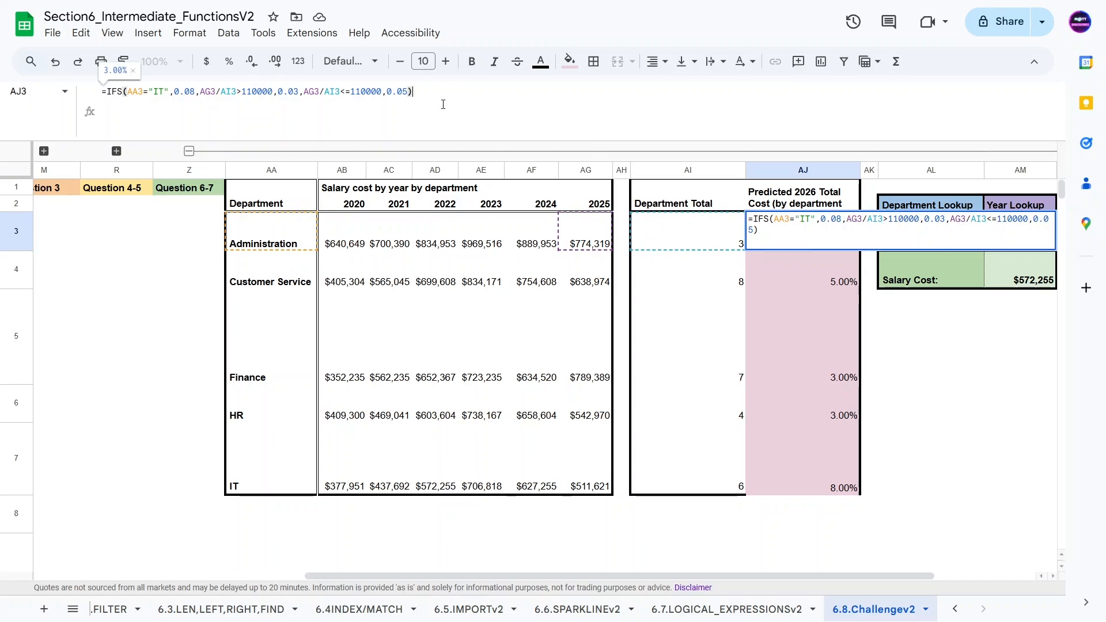
type("*")
left_click(584, 231)
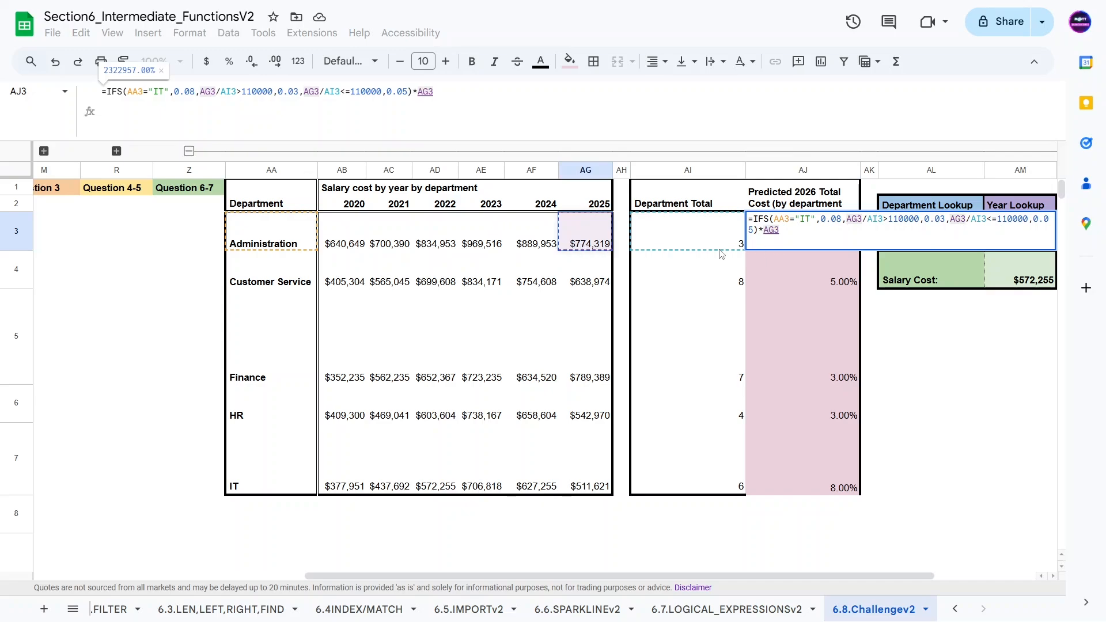
key("Return")
Step: Format AJ3 as currency and fill its formula down through AJ7
left_click(738, 348)
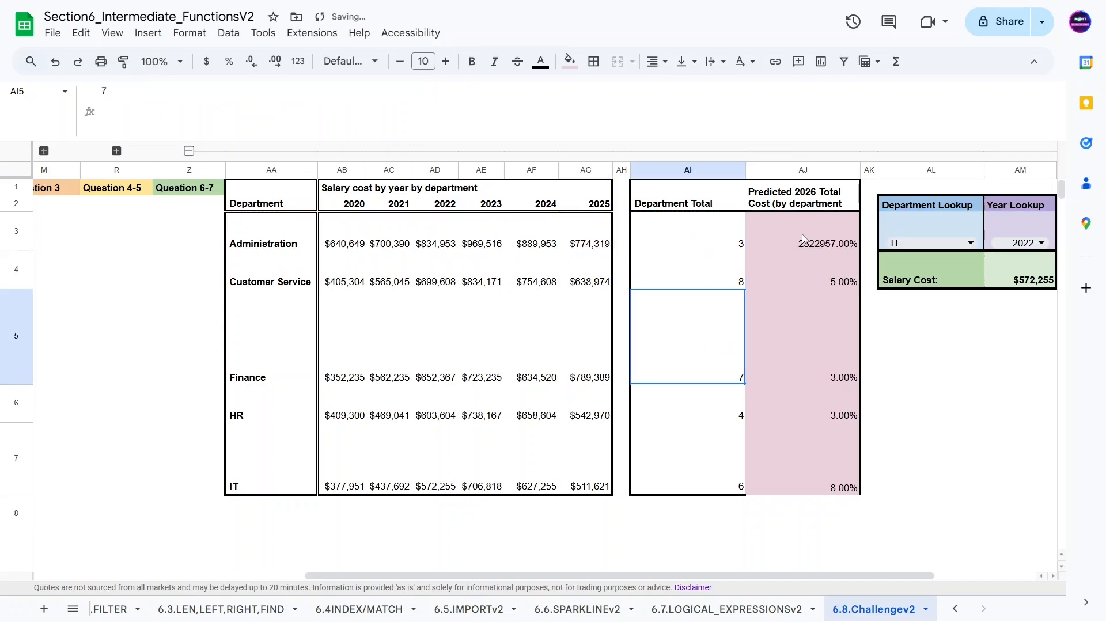
left_click(801, 238)
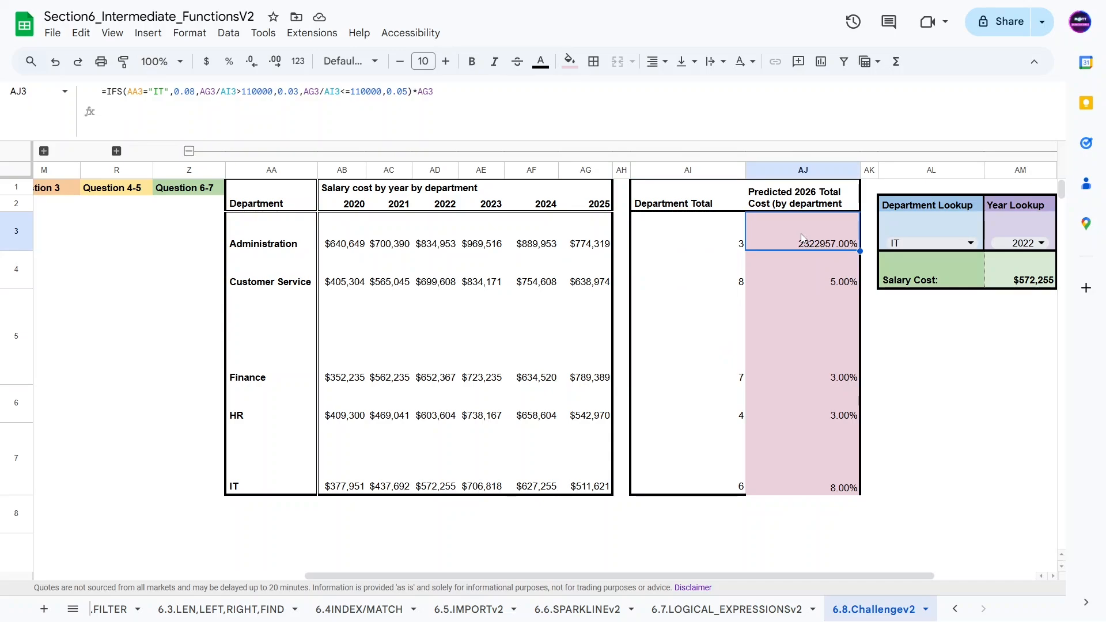
key("ctrl+shift+1")
left_click_drag(859, 251, 829, 470)
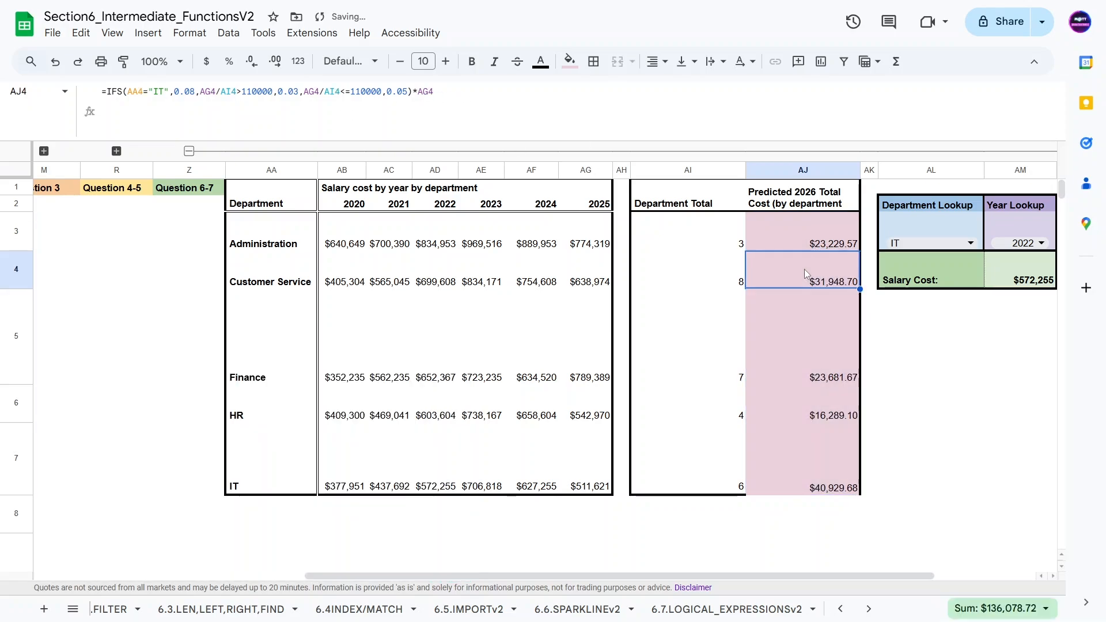
Step: Compare each department's 2025 salary with its predicted 2026 cost and review AJ3's formula
left_click(579, 281)
left_click(810, 285)
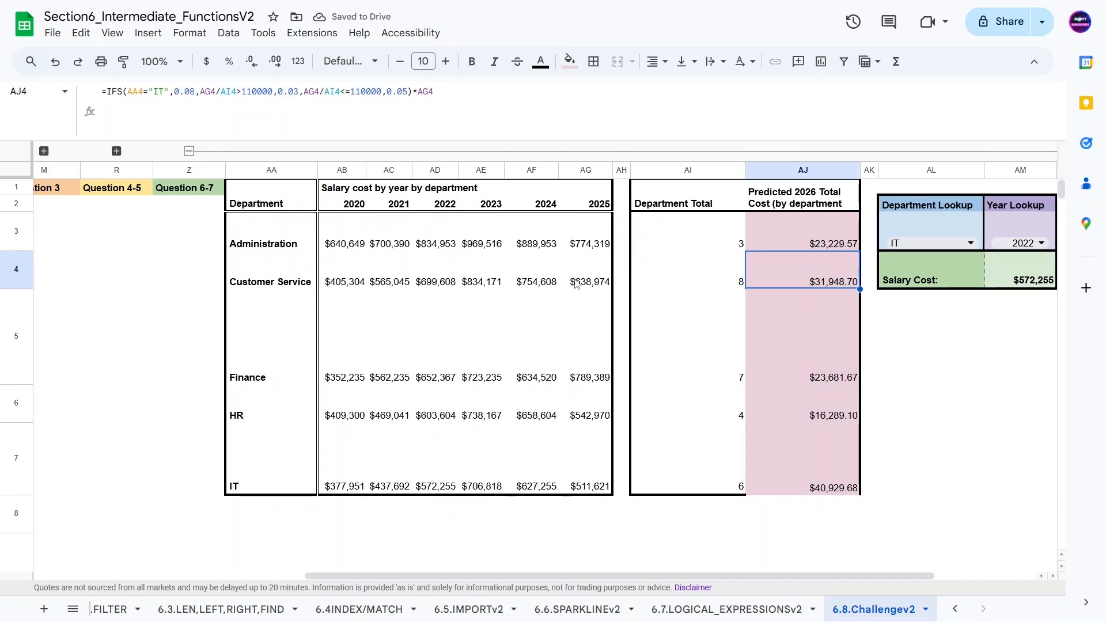
left_click(576, 281)
left_click(589, 374)
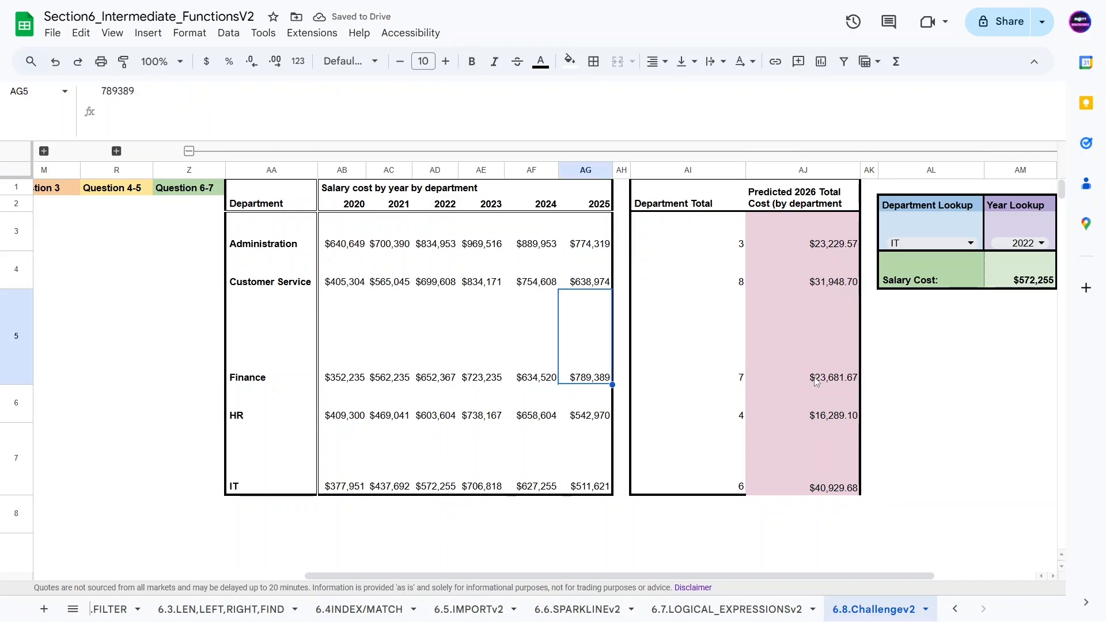
left_click(815, 382)
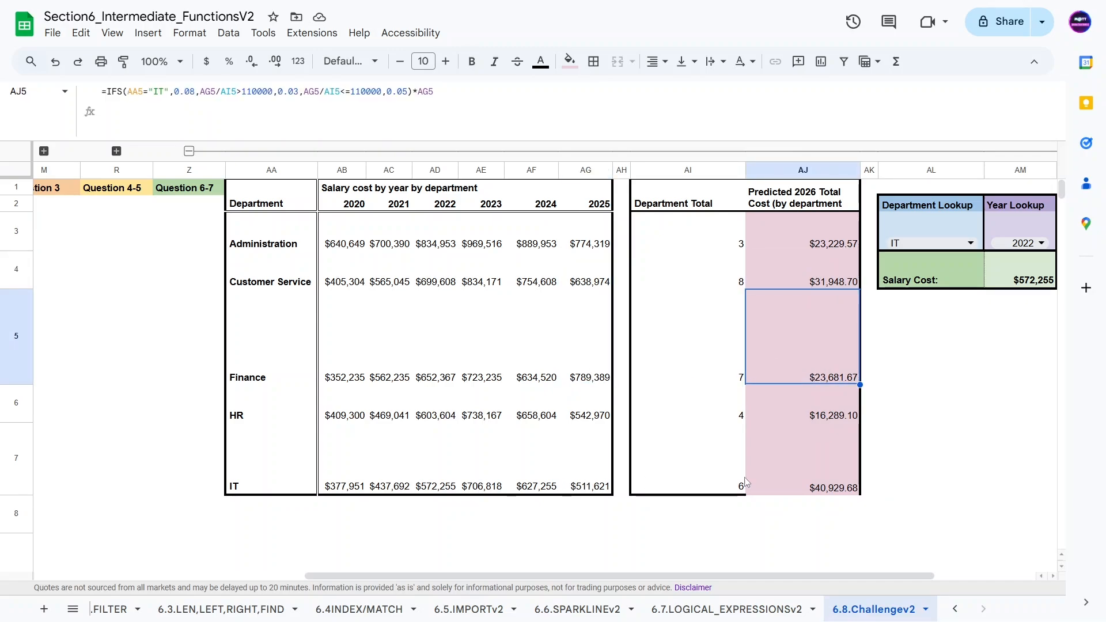
left_click(586, 484)
left_click(846, 489)
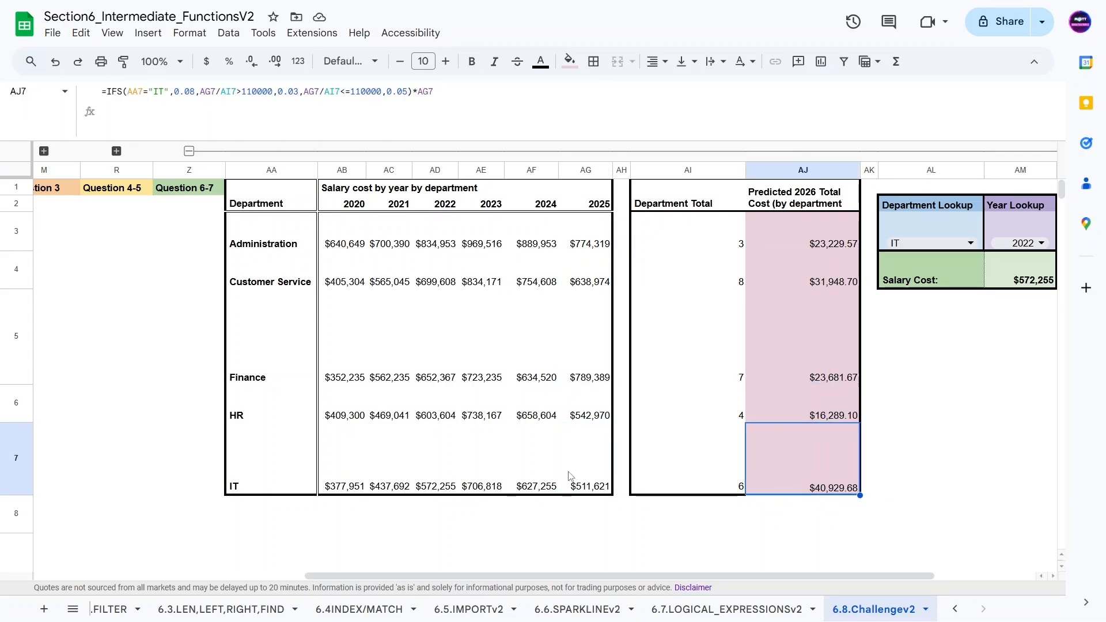
left_click(805, 246)
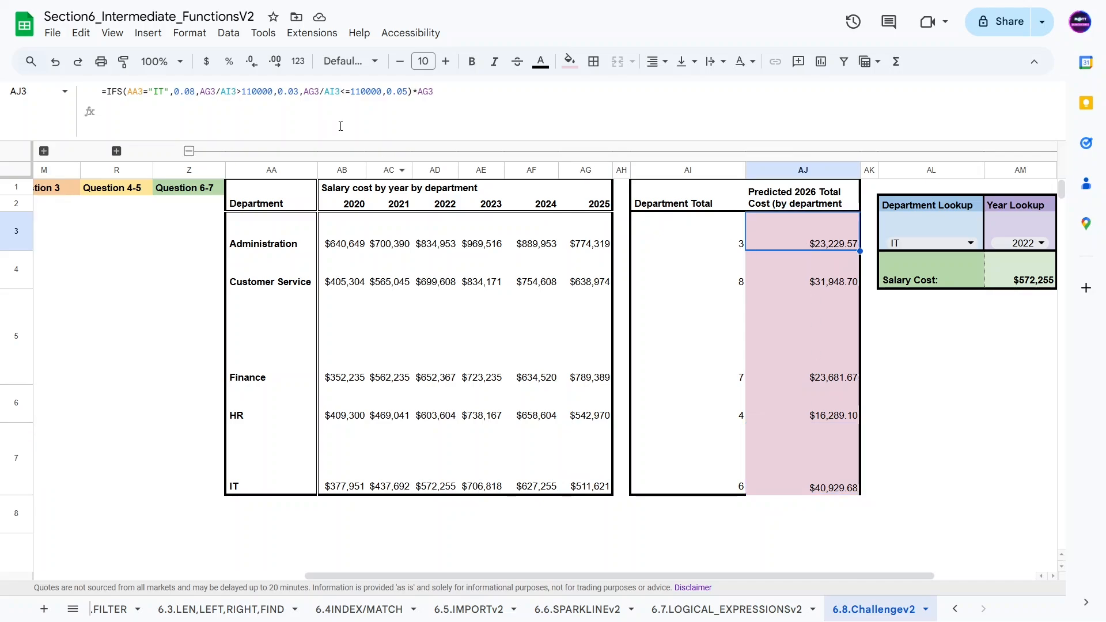
left_click(479, 99)
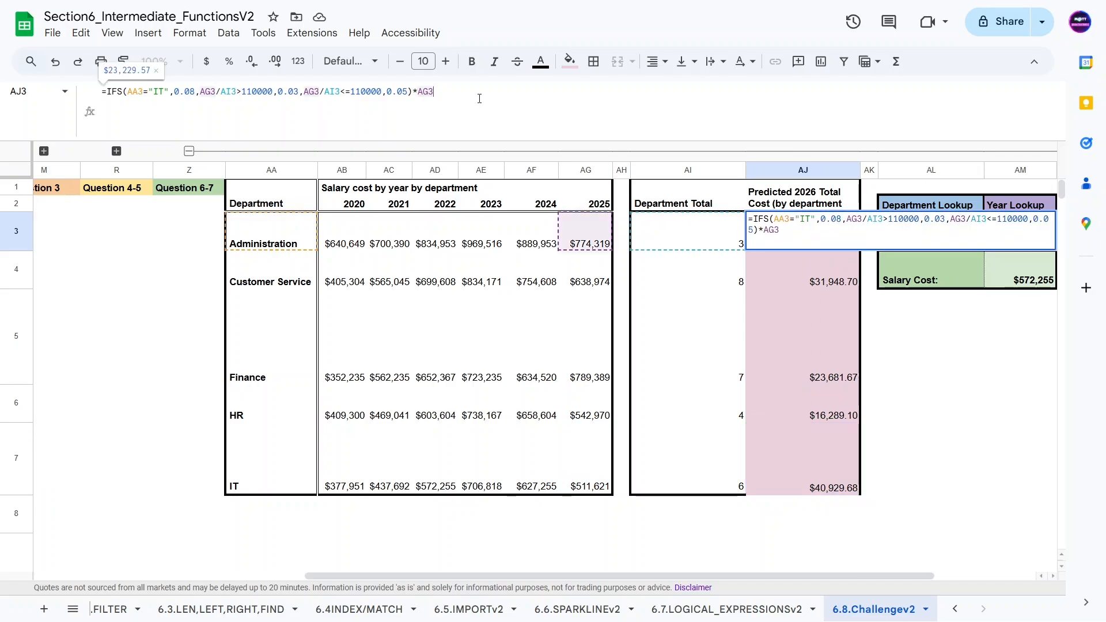
Step: Add the 2025 salary in AG3 to AJ3's formula so it returns salary plus bonus, and fill it down through AJ7
type("+")
left_click(587, 234)
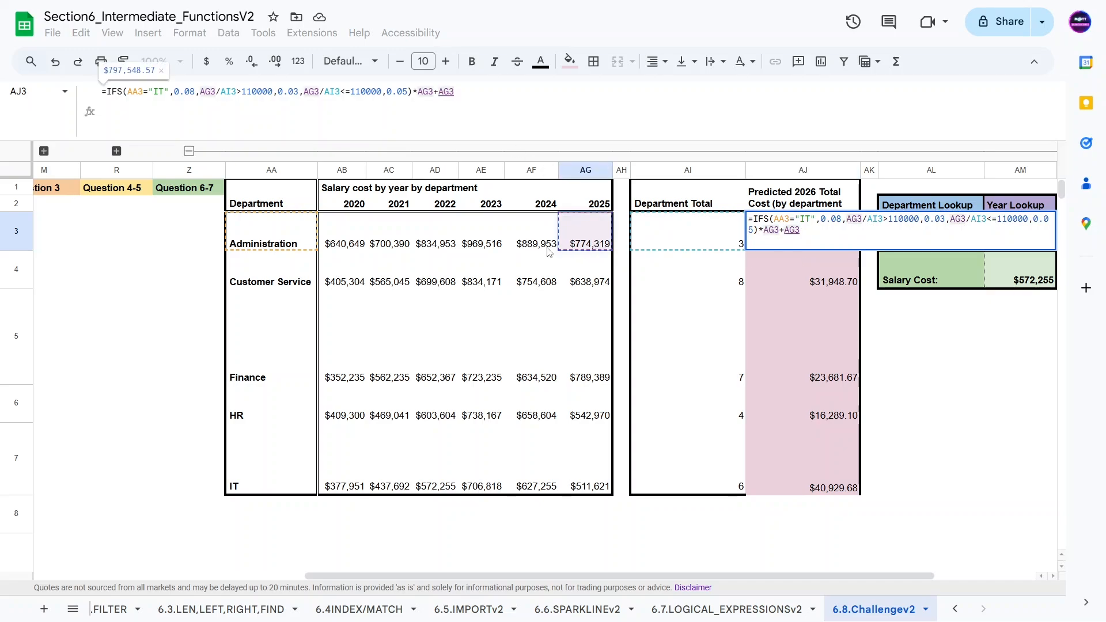
key("Return")
key("Return")
double_click(709, 305)
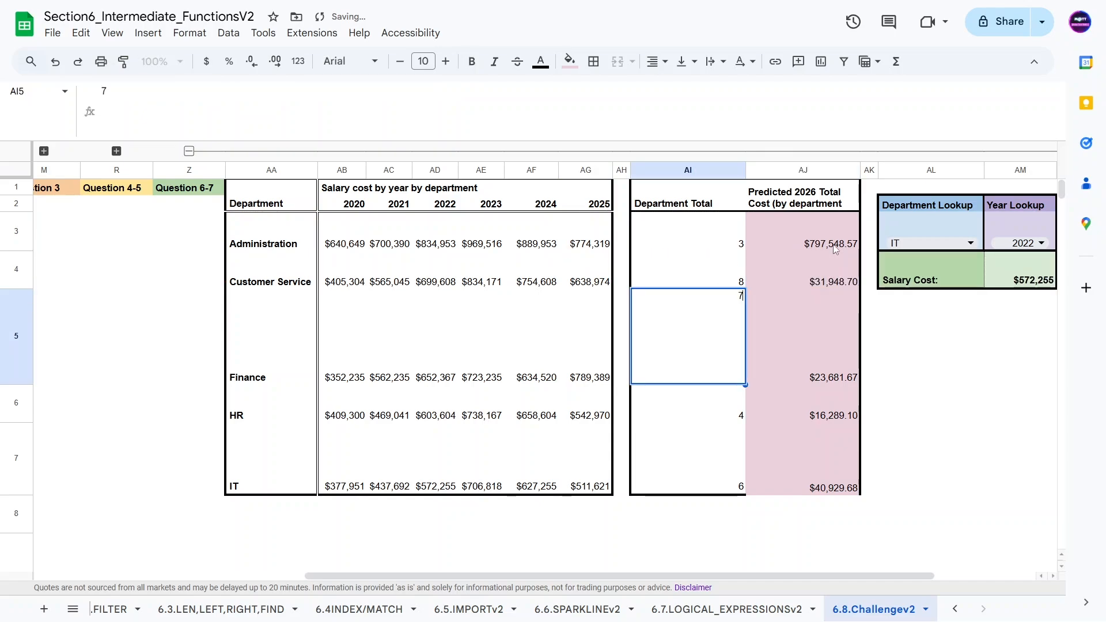
left_click(848, 239)
left_click_drag(859, 252, 827, 433)
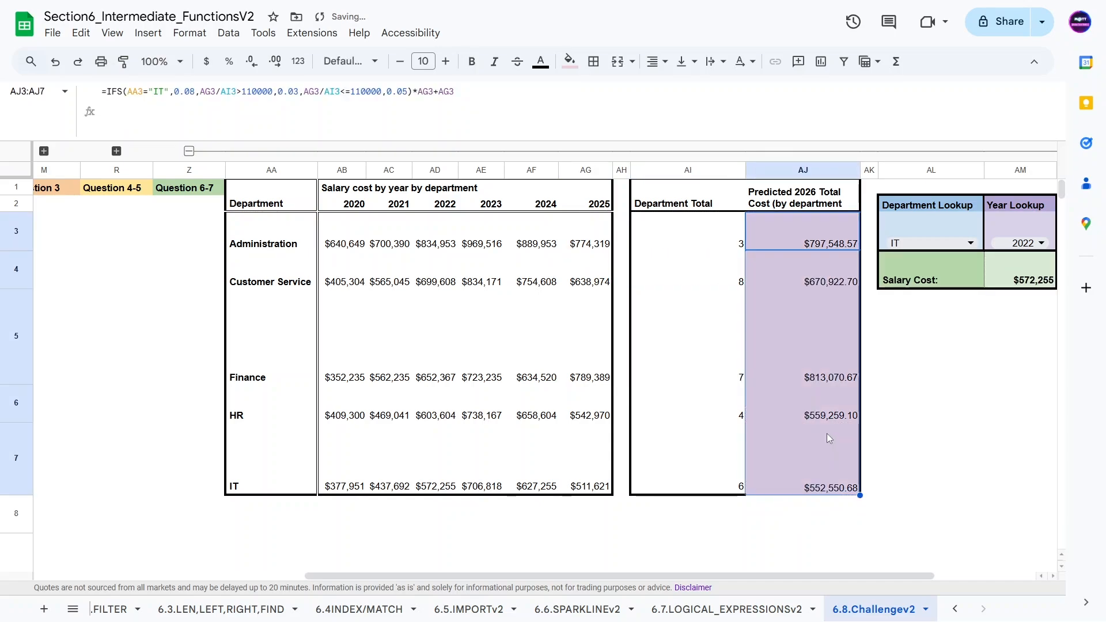
left_click(739, 518)
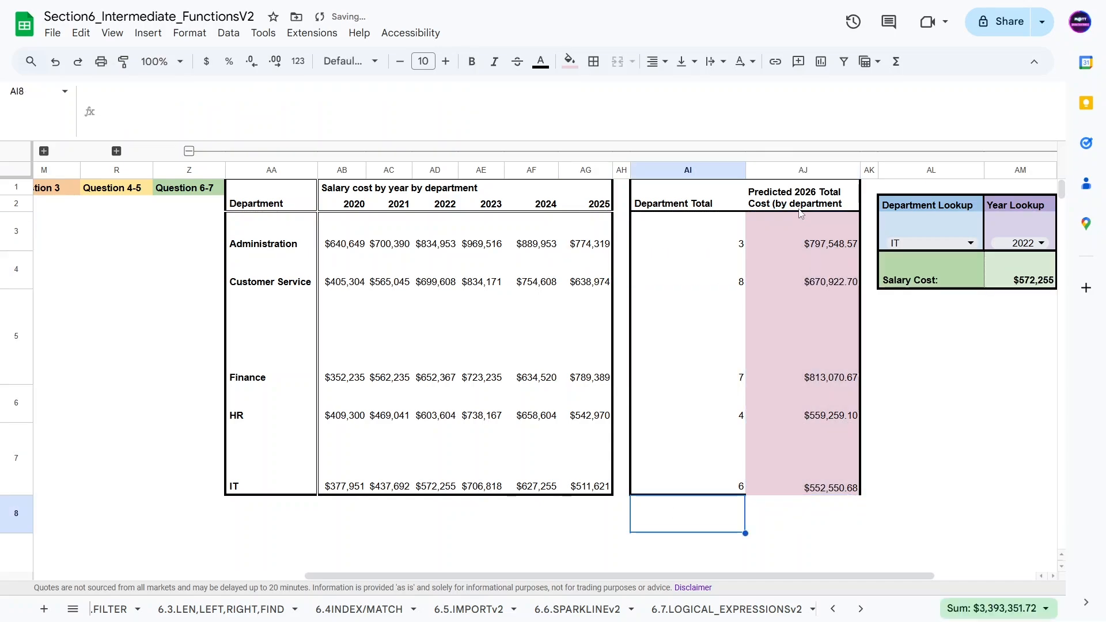
Step: Review the parts of AJ3's IFS formula
left_click(801, 199)
left_click(801, 238)
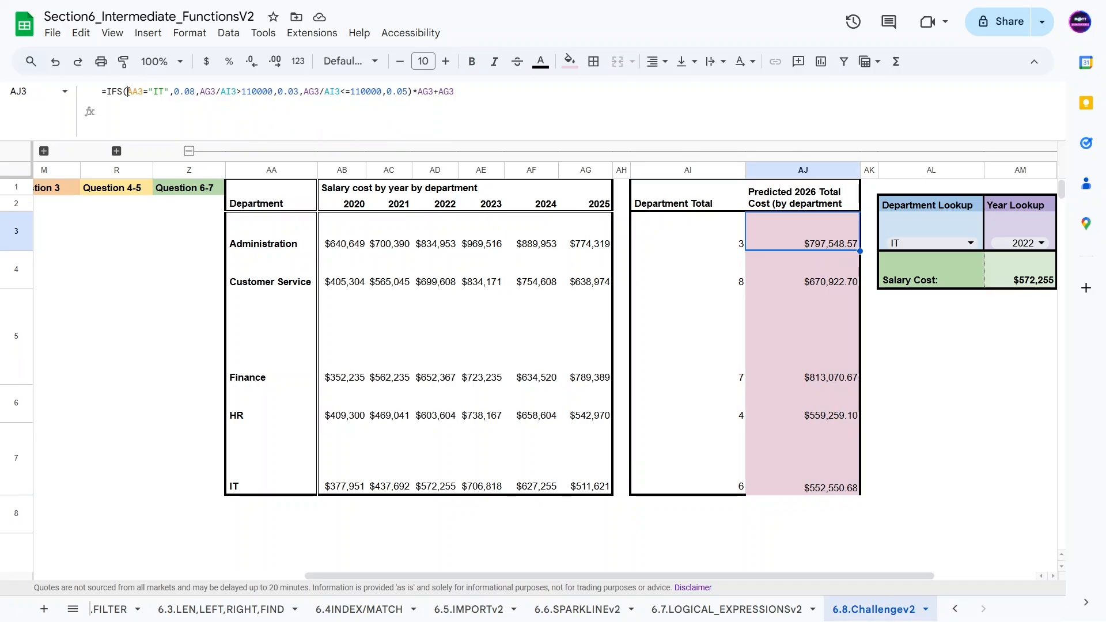
left_click_drag(128, 92, 165, 93)
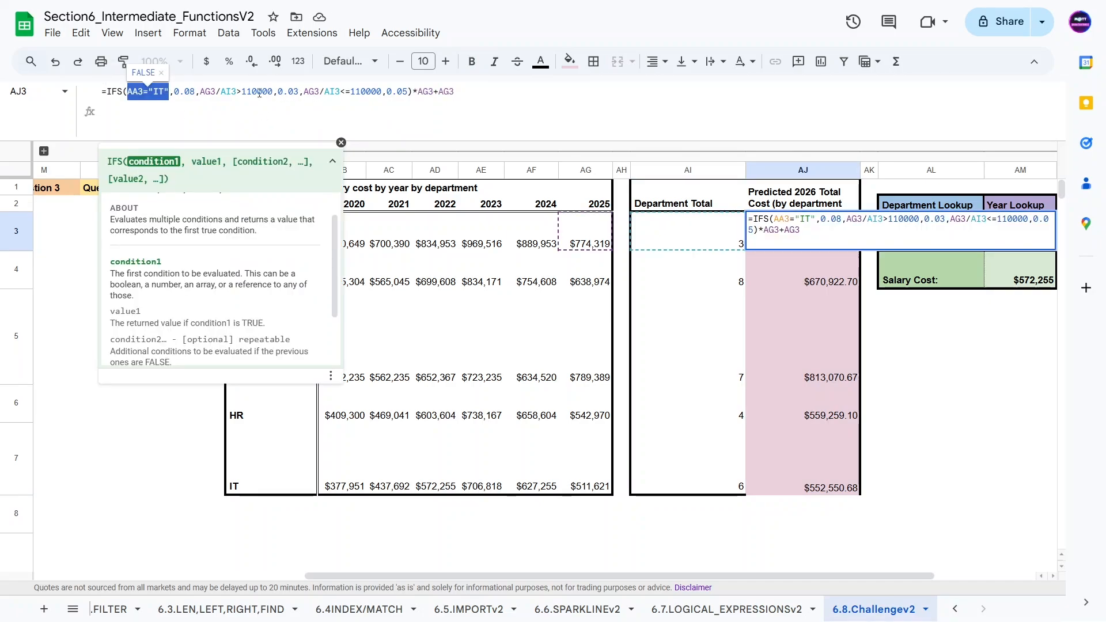
left_click(292, 92)
left_click(217, 92)
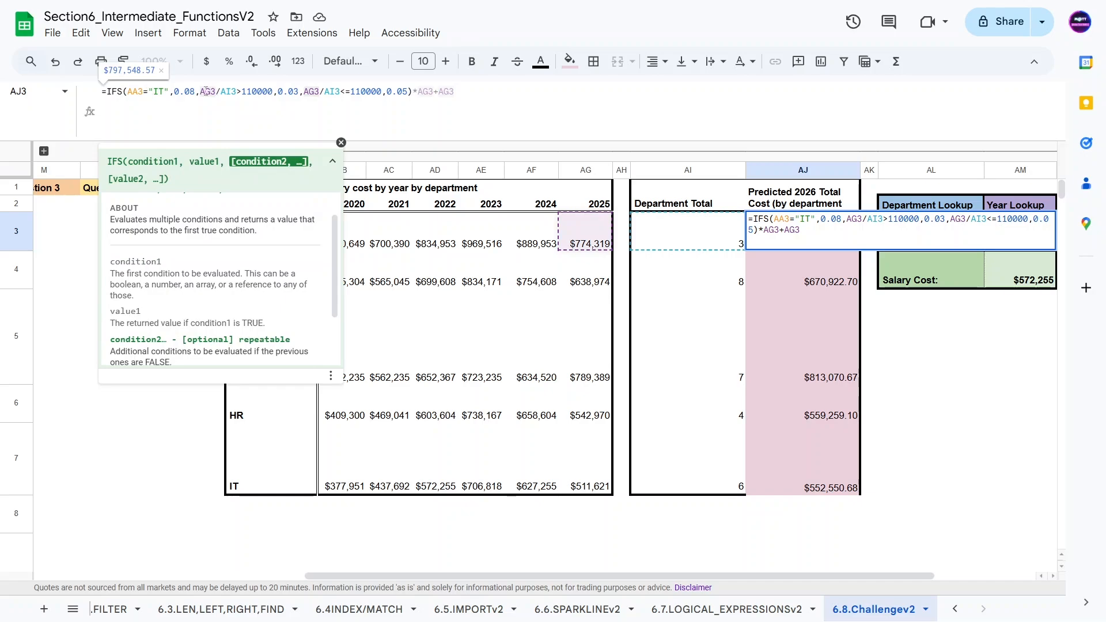
left_click(136, 124)
left_click(430, 106)
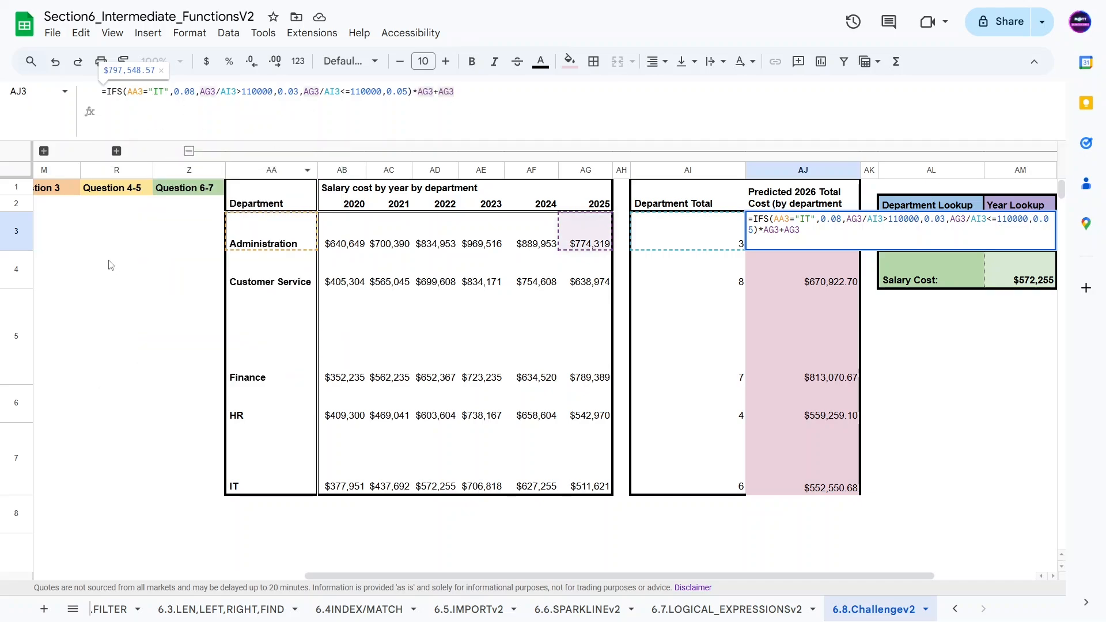
left_click(124, 271)
Step: Copy the alternative IFS formula from the answer notes in cell D9
left_click_drag(369, 575, 211, 533)
left_click(56, 151)
left_click(392, 170)
scroll(392, 405, "down", 3)
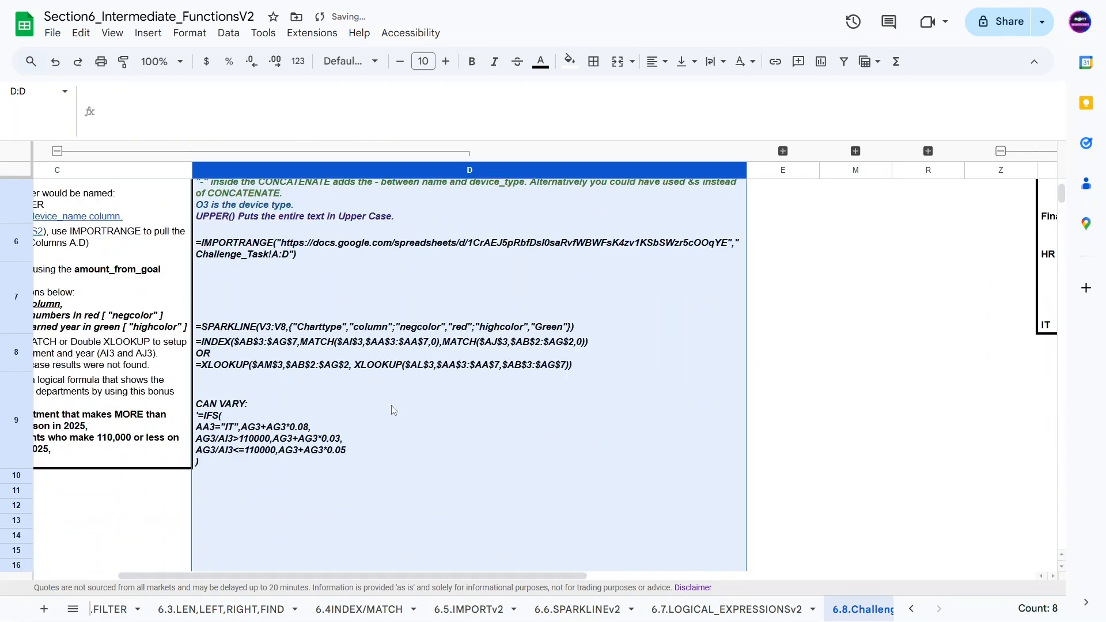
left_click(298, 473)
left_click(298, 418)
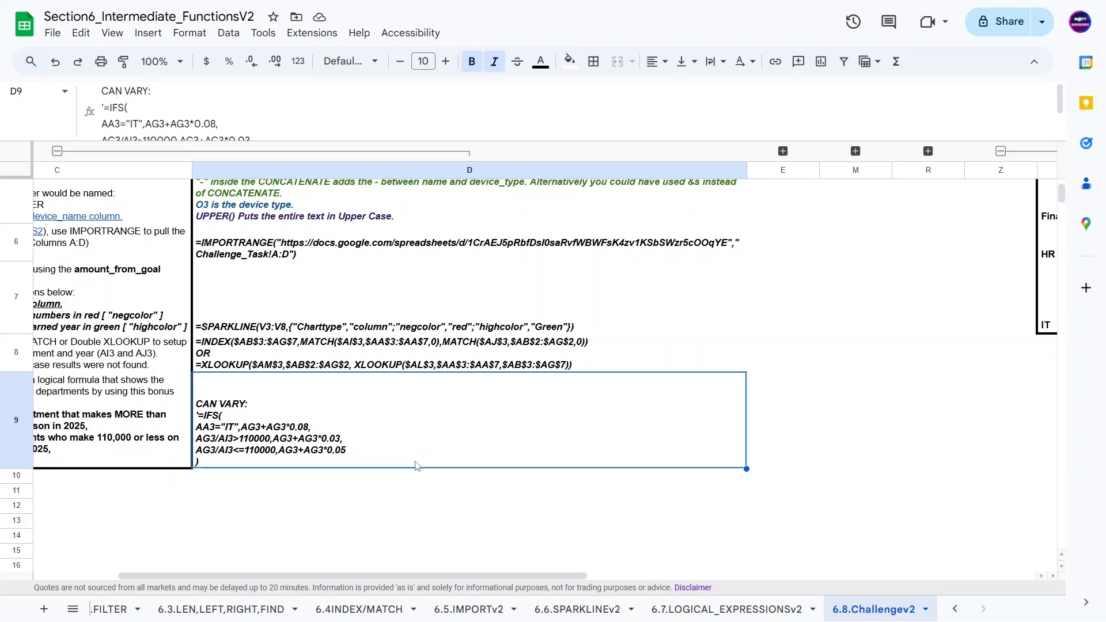
triple_click(217, 424)
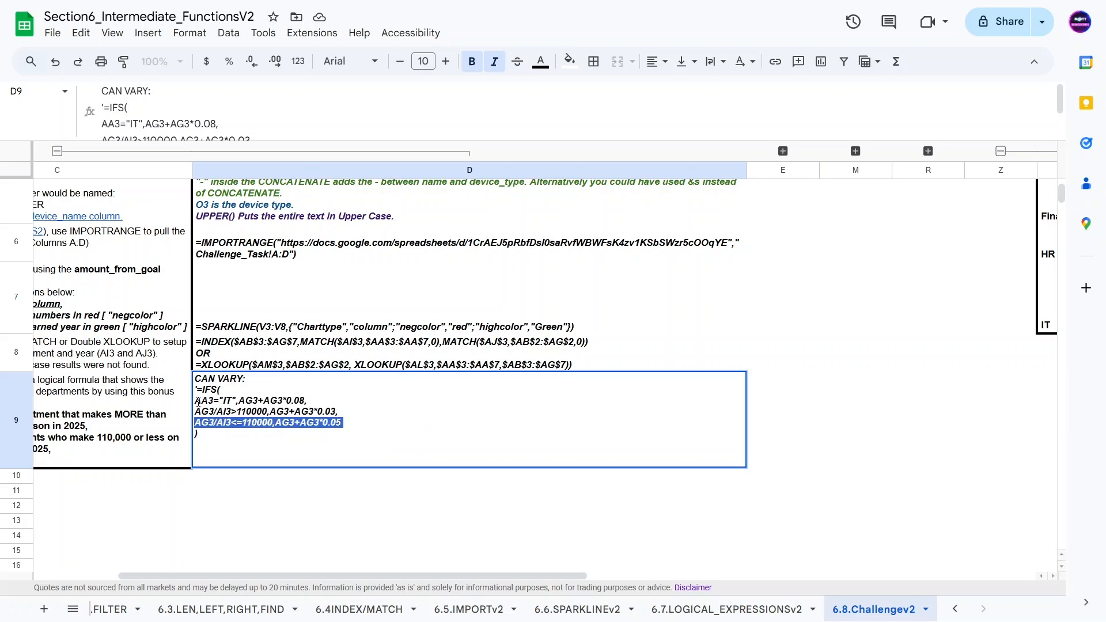
triple_click(198, 400)
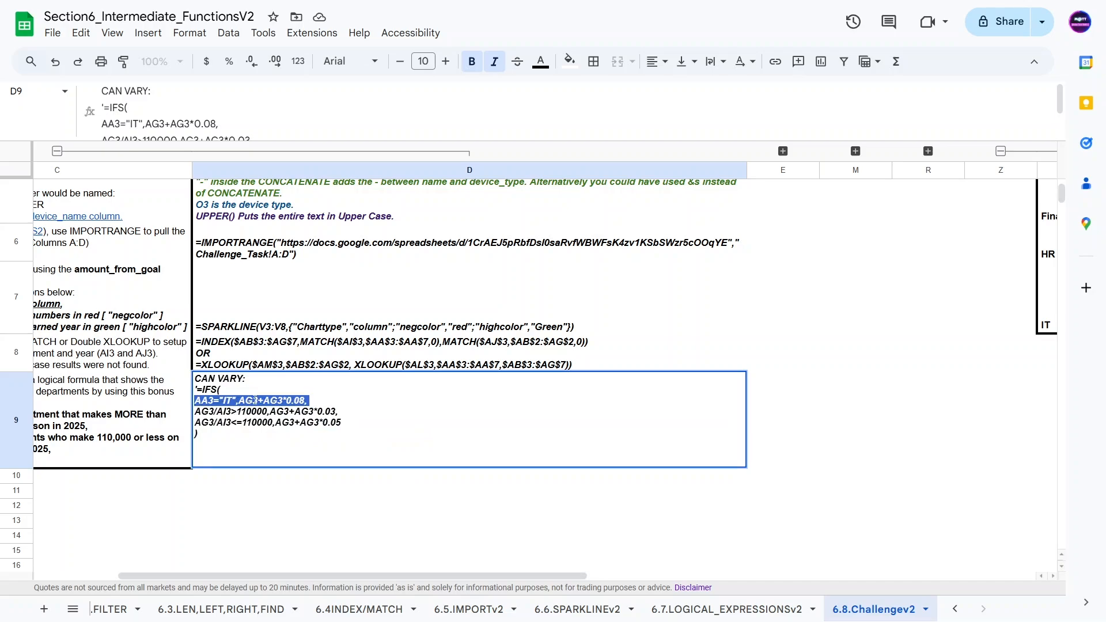
left_click(282, 401)
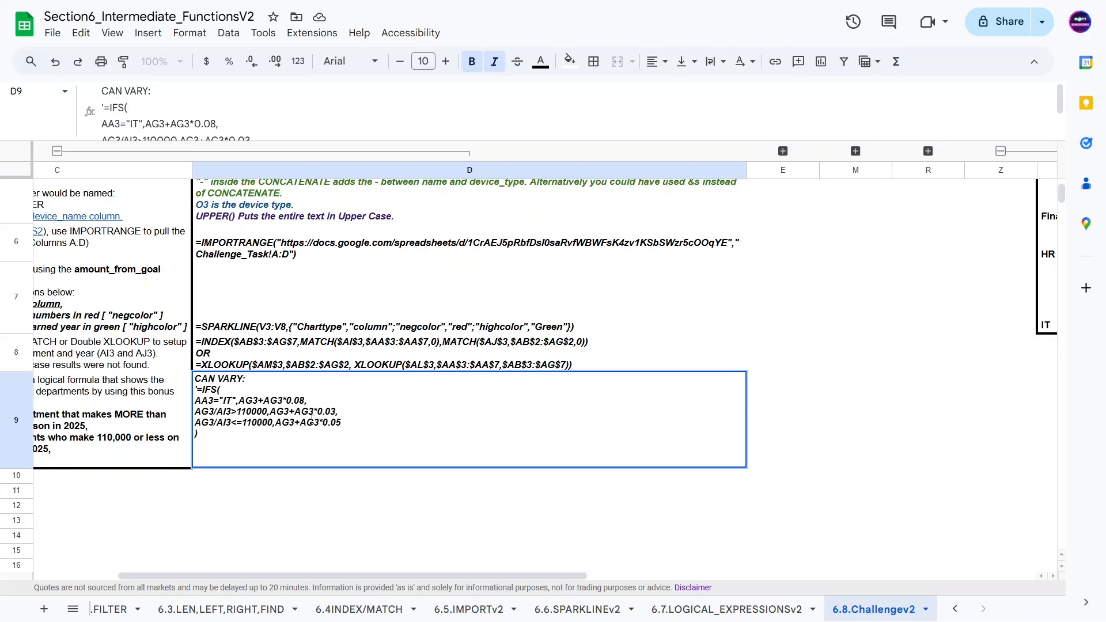
left_click_drag(323, 573, 699, 572)
scroll(701, 558, "left", 5)
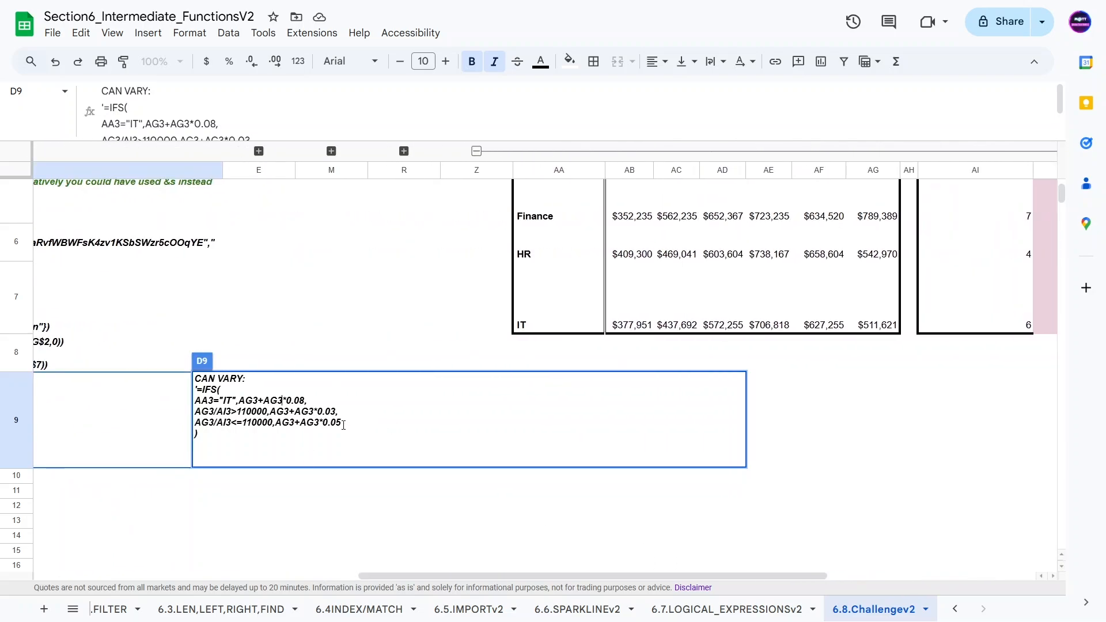
left_click_drag(195, 389, 221, 438)
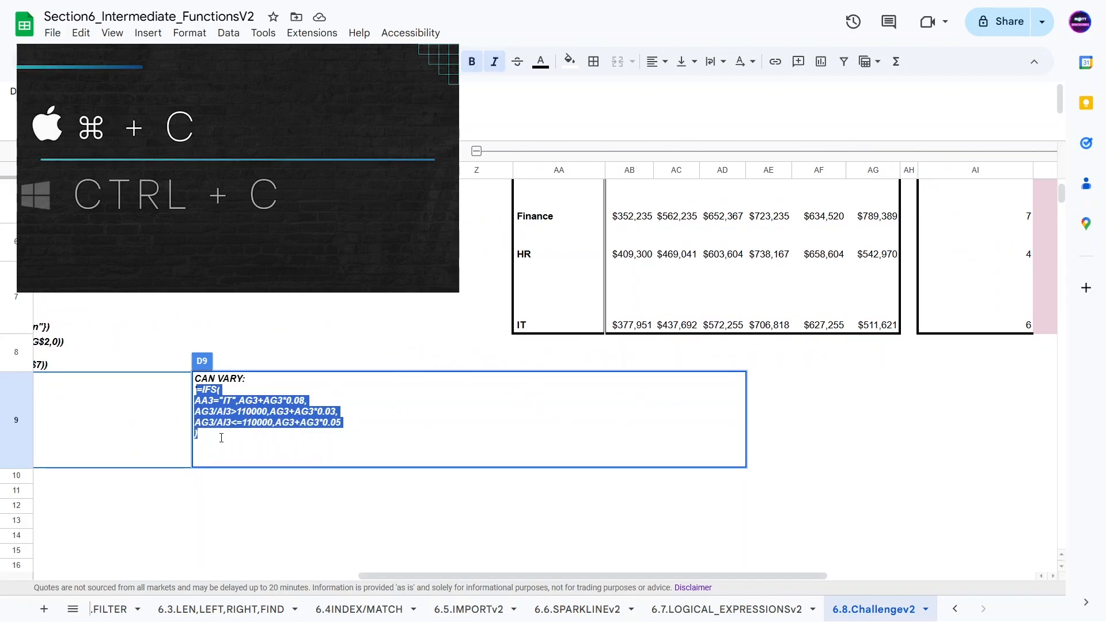
key("Escape")
Step: Widen column AK, paste the copied IFS formula into AK3, and accept the suggested autofill through AK7
scroll(931, 297, "up", 3)
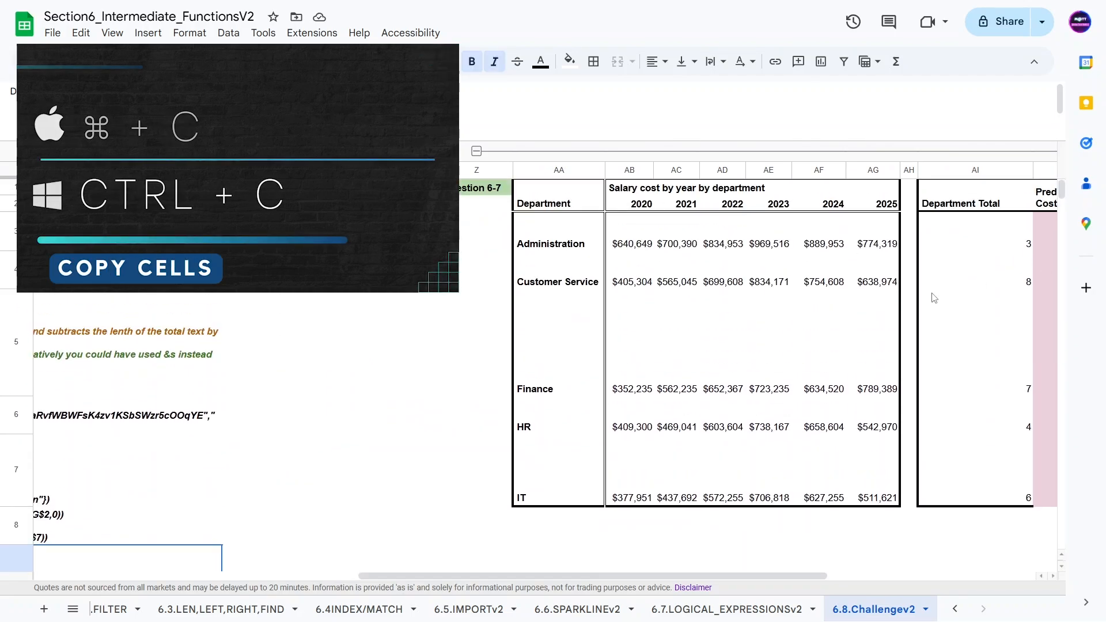
left_click(946, 259)
key("Right")
key("Right")
key("Right")
key("Right")
key("Right")
key("Right")
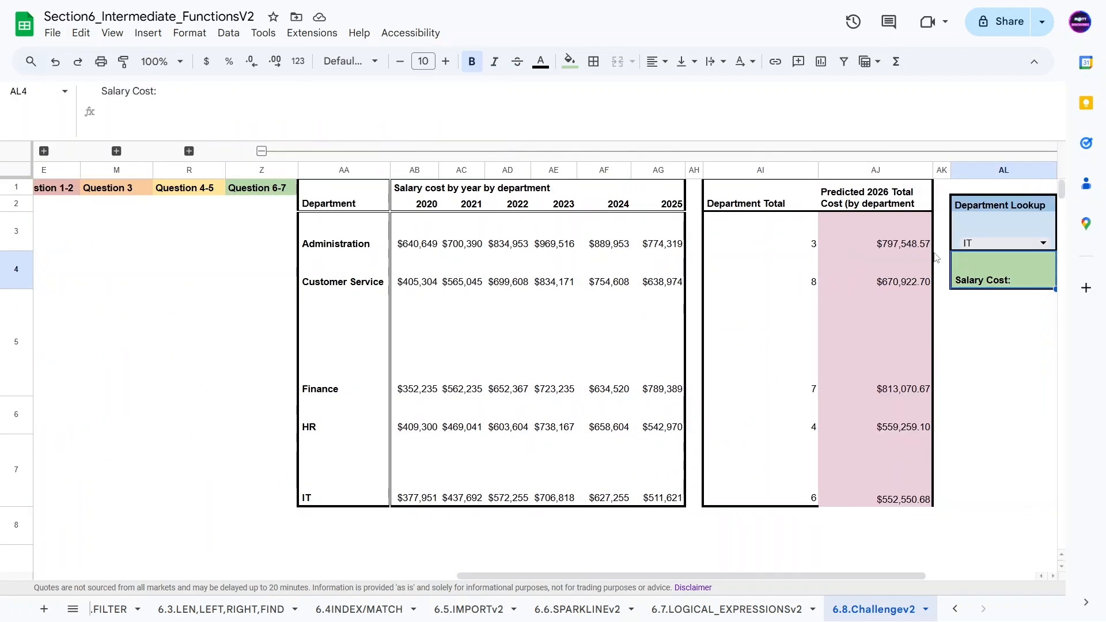
left_click(777, 237)
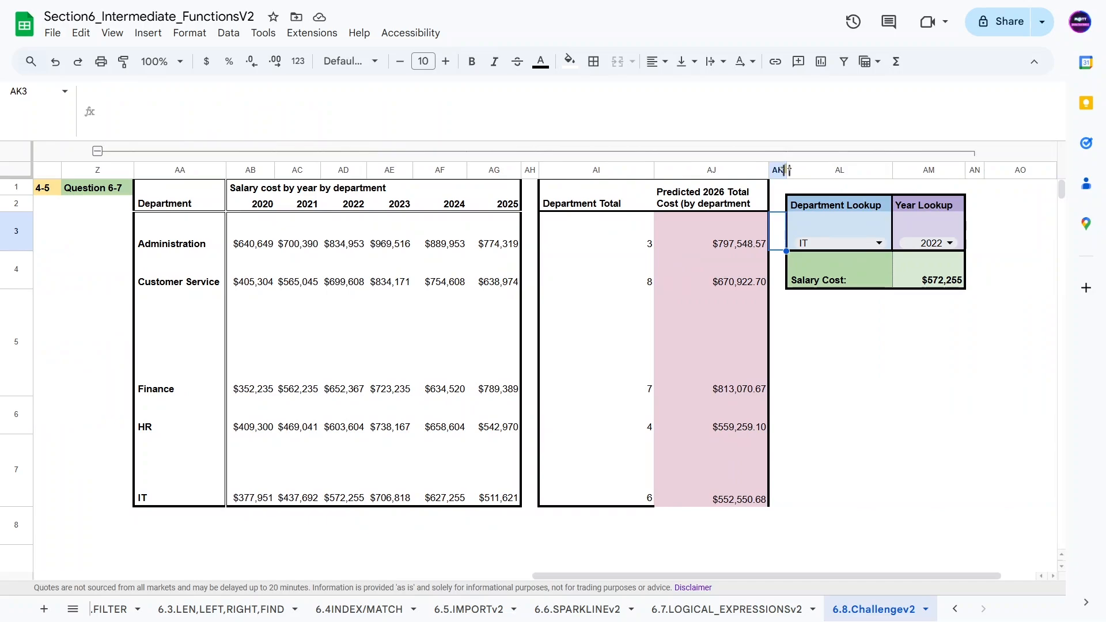
left_click_drag(985, 169, 1018, 169)
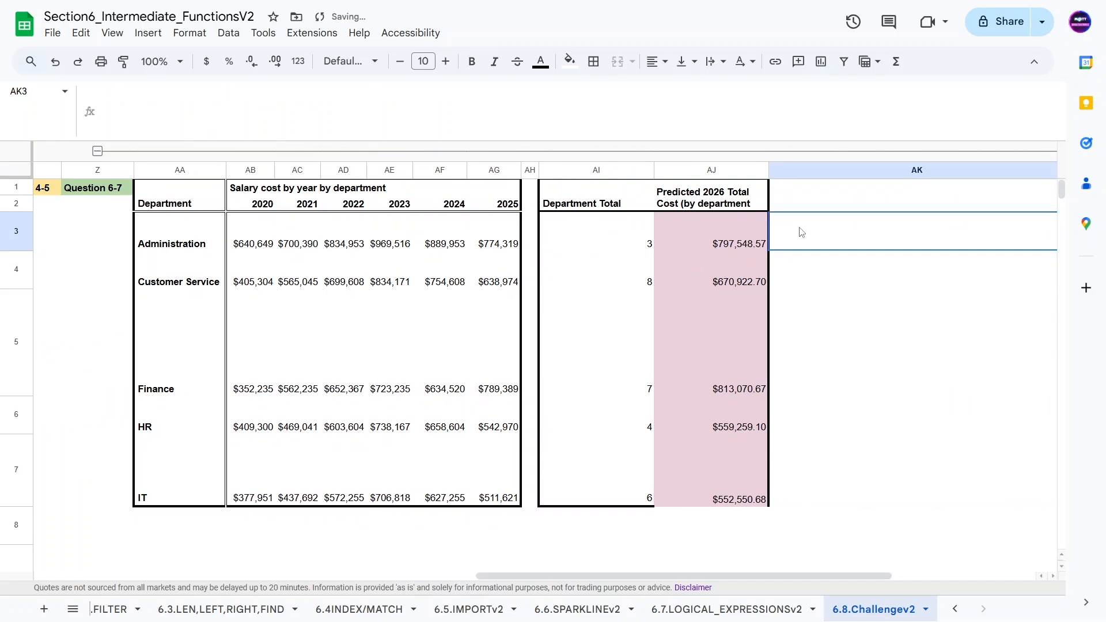
key("ctrl+v")
key("Return")
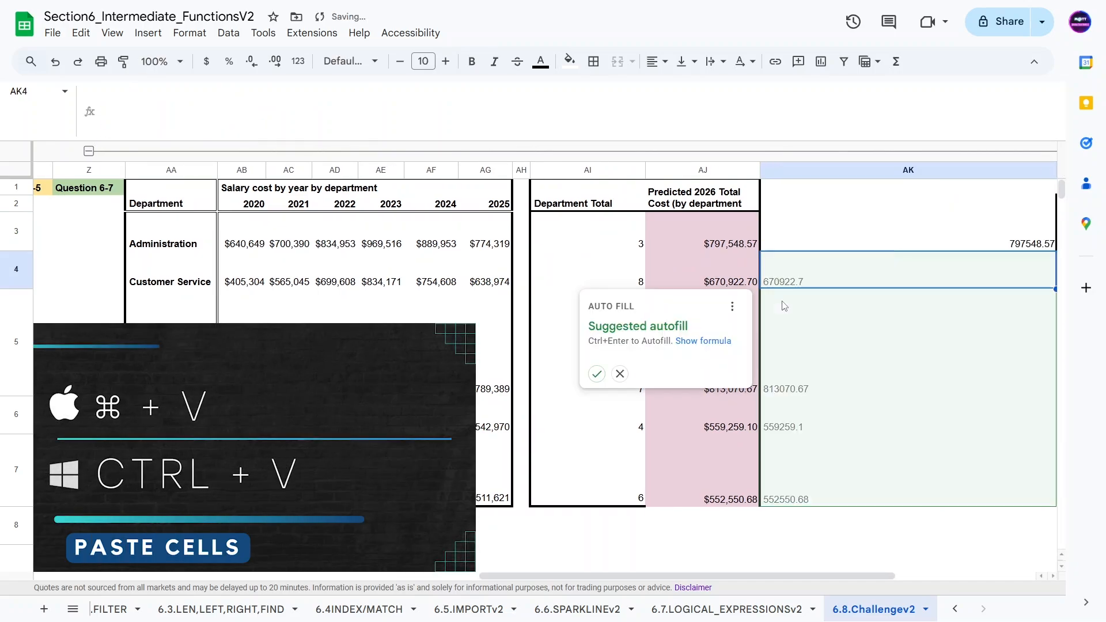
left_click(597, 374)
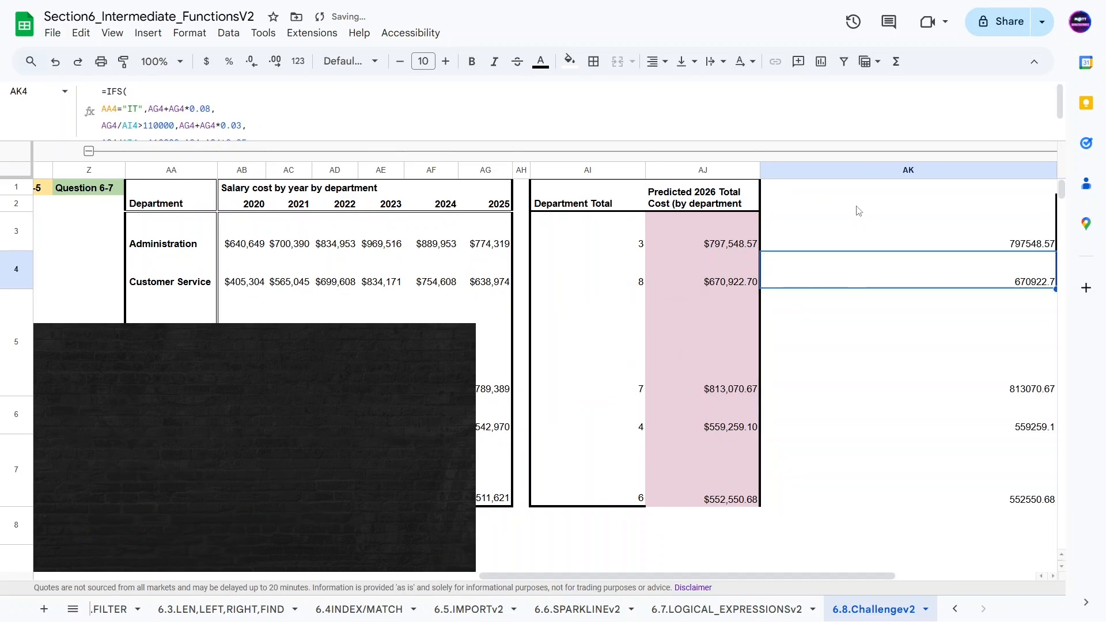
Step: Narrow column AK and format AK3:AK7 as currency
left_click(898, 185)
left_click(899, 170)
key("Right")
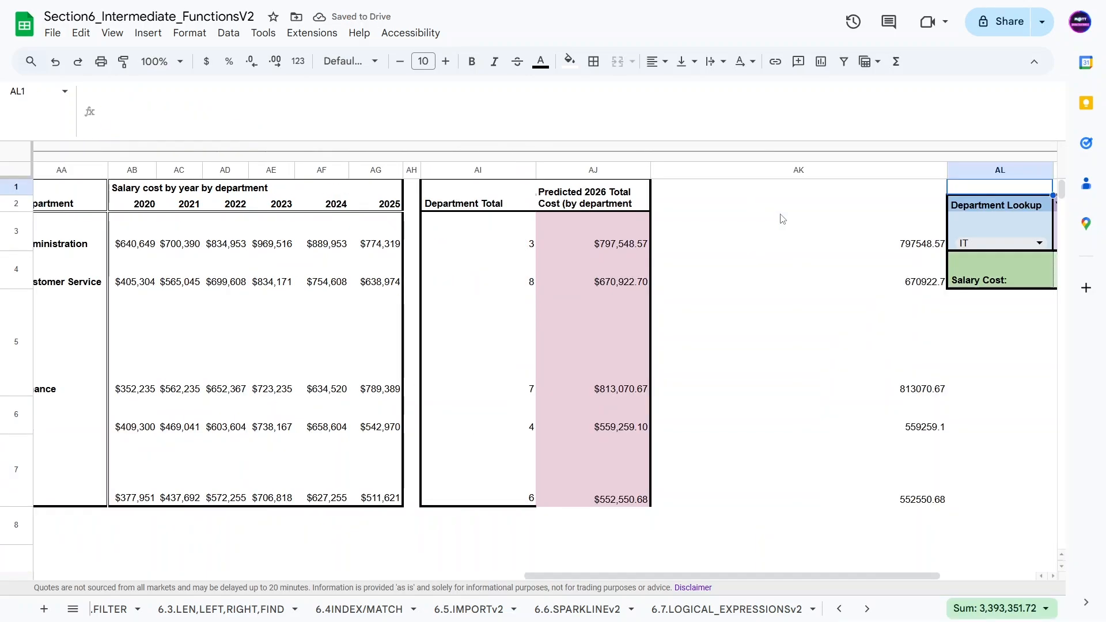
key("Right")
left_click_drag(862, 171, 662, 173)
left_click(638, 276)
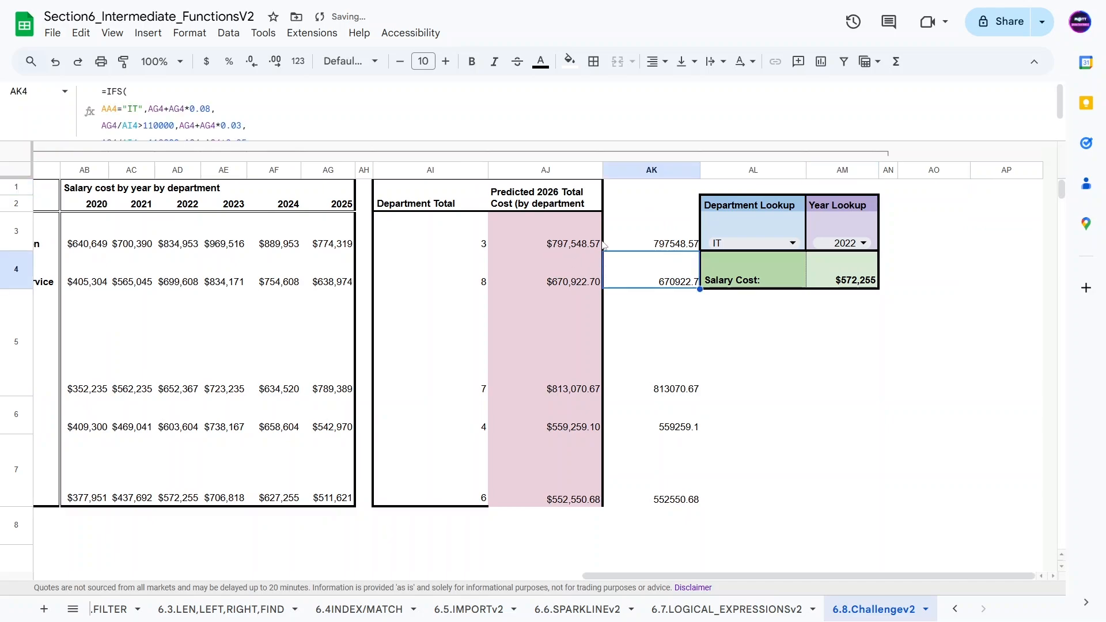
left_click_drag(604, 244, 653, 480)
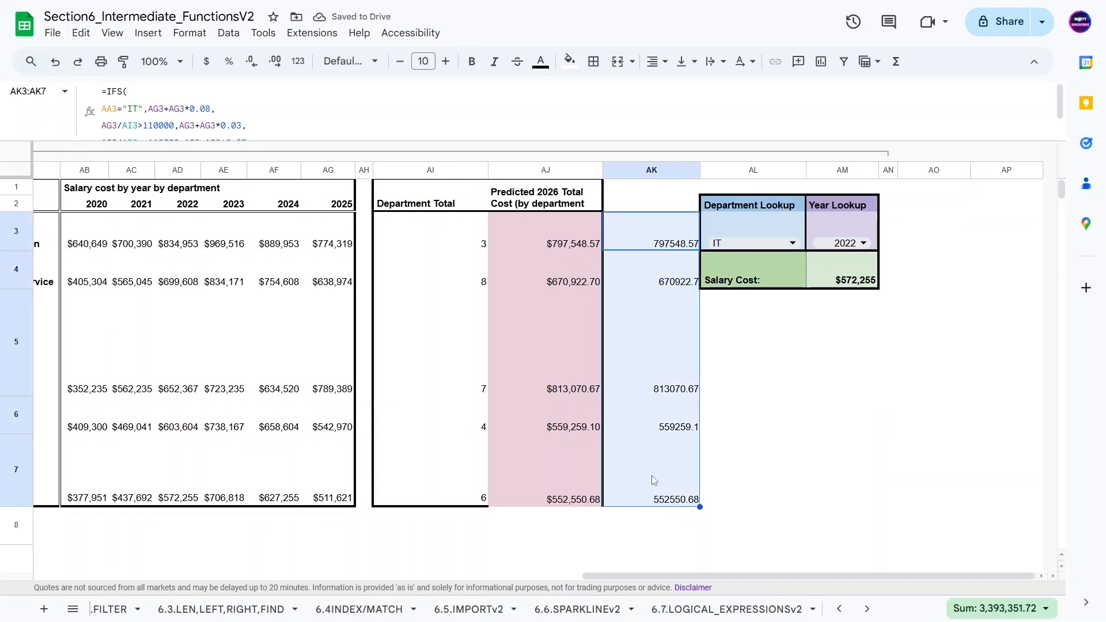
key("ctrl+shift+3")
key("ctrl+shift+4")
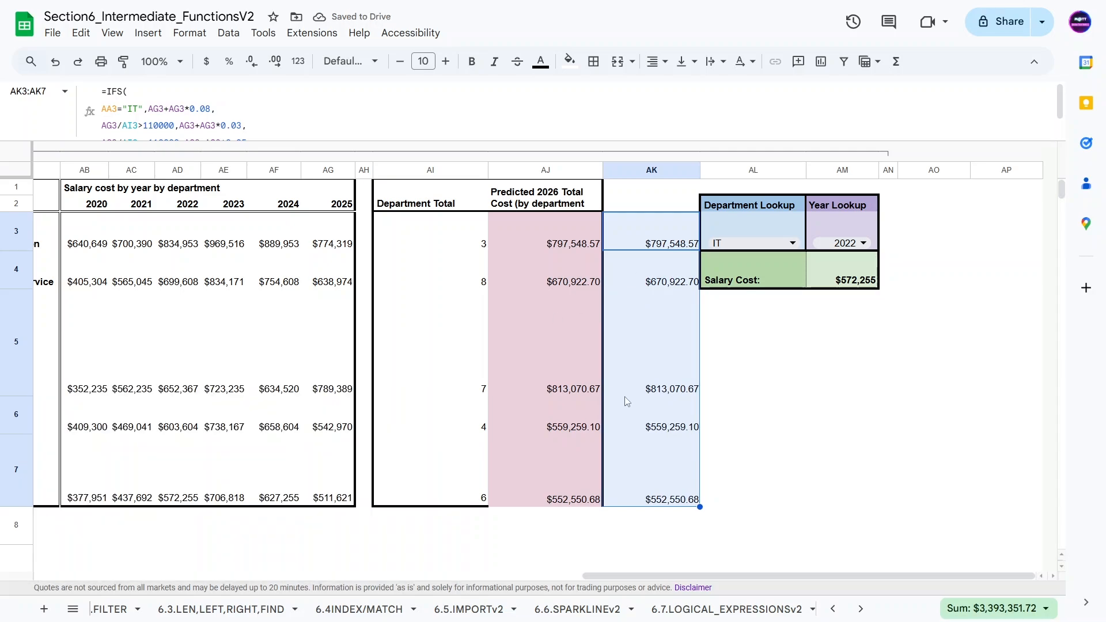
left_click(554, 525)
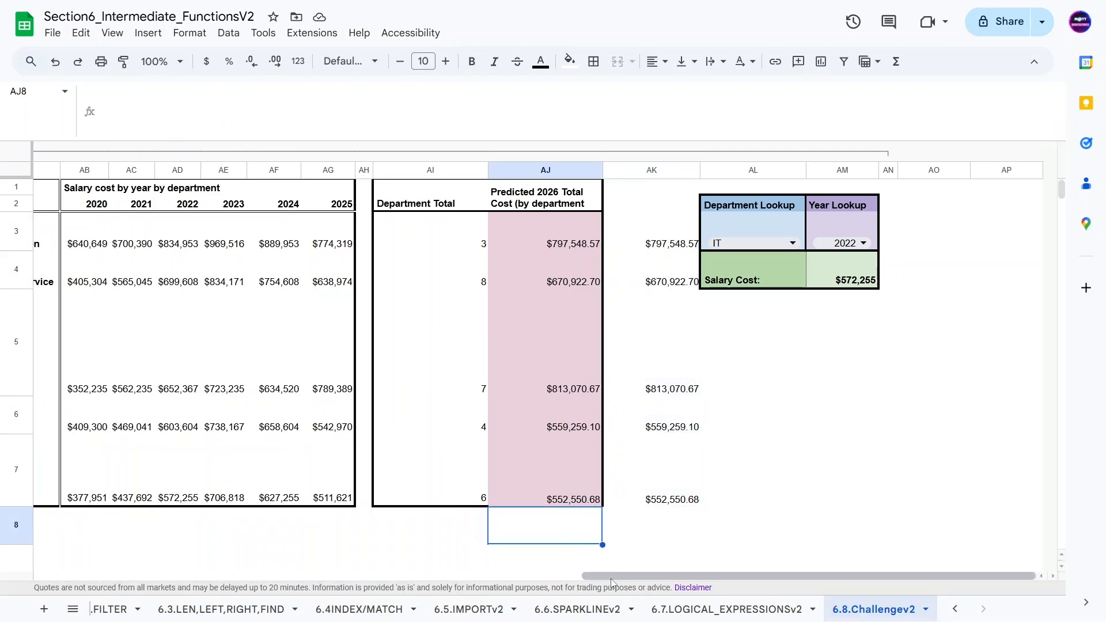
Step: Compare the formulas in AJ3 and AK3
left_click(520, 230)
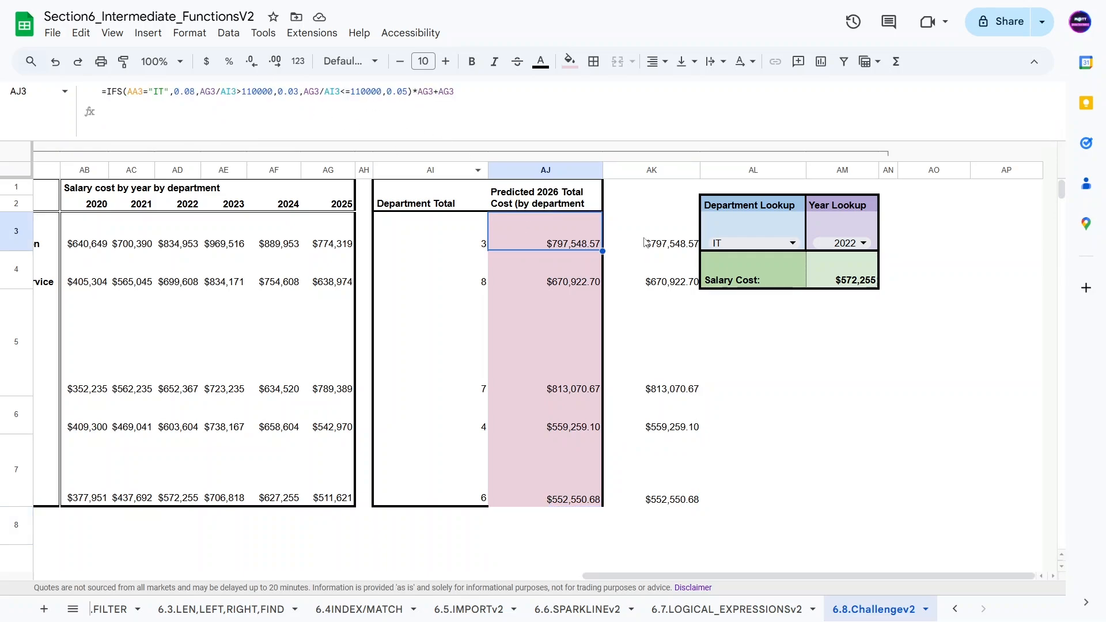
key("Right")
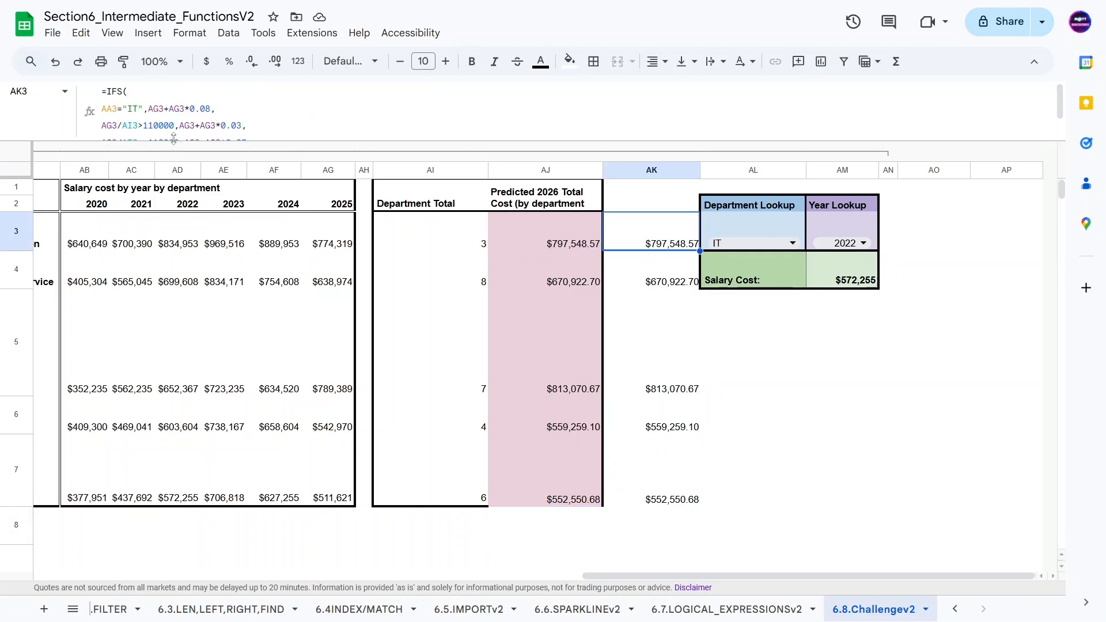
left_click_drag(182, 141, 181, 209)
left_click(540, 283)
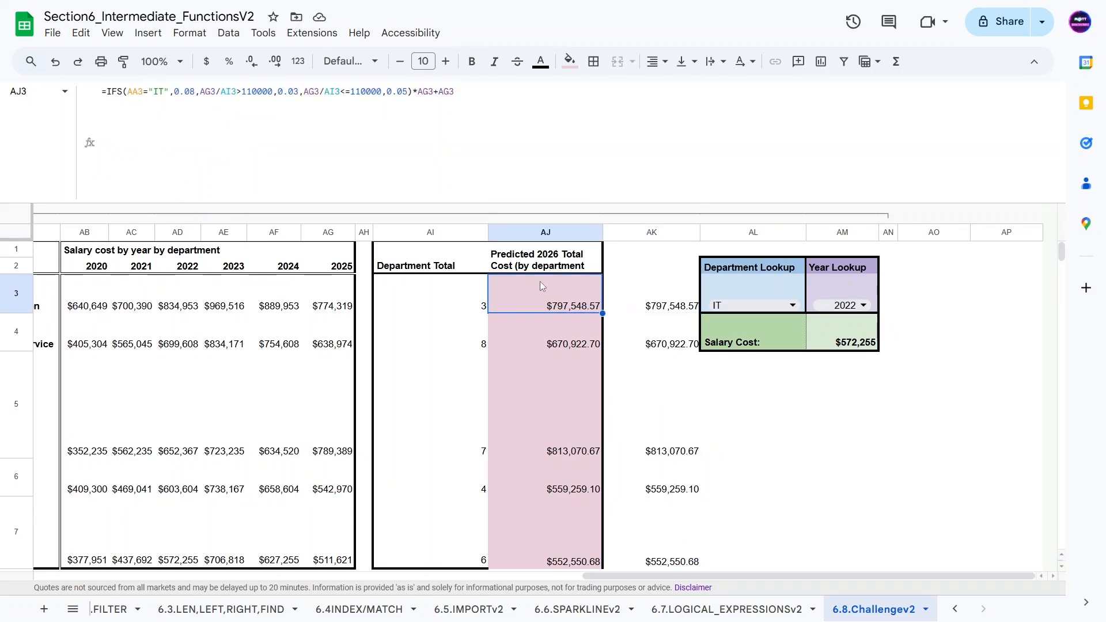
left_click(654, 310)
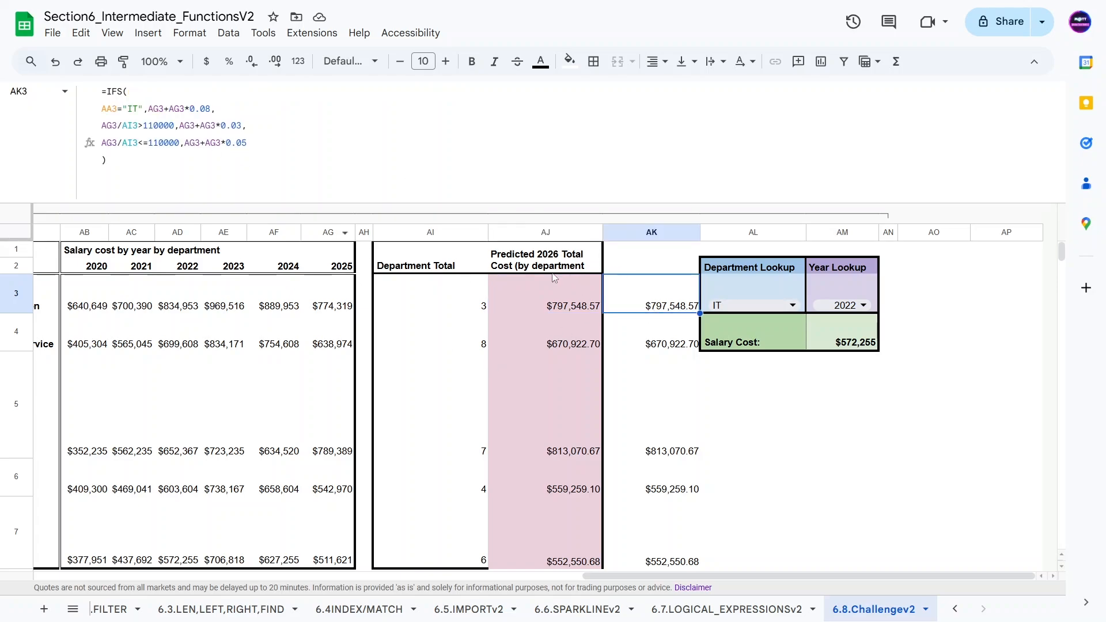
left_click(541, 306)
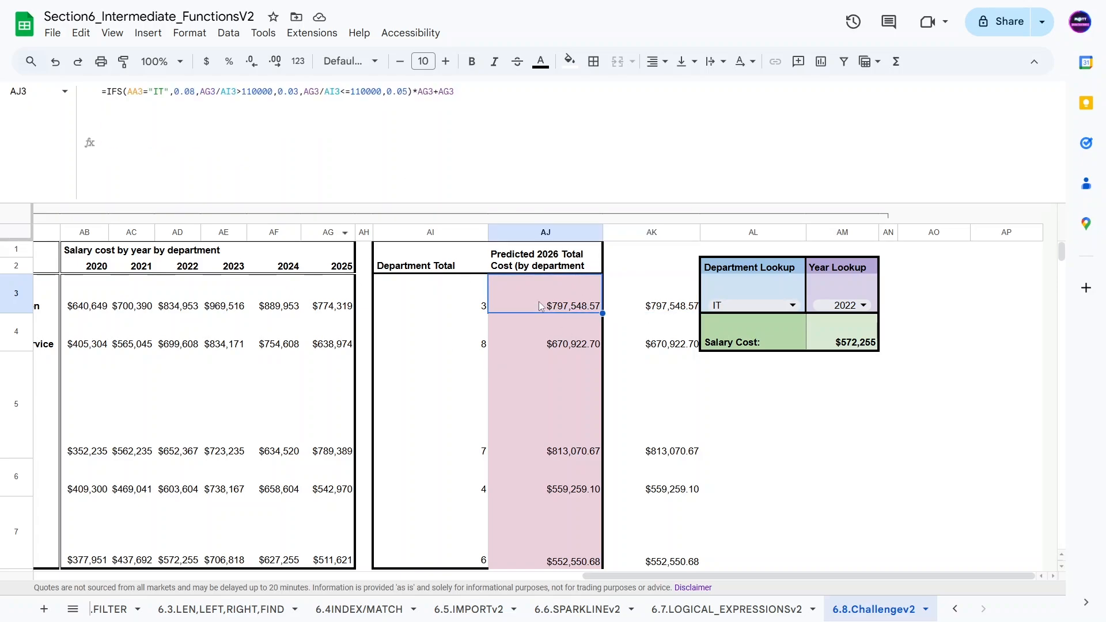
Step: Reformat the IFS formula in AJ3 with line breaks so each condition pair and the final *AG3+AG3 sit on separate lines
left_click(203, 92)
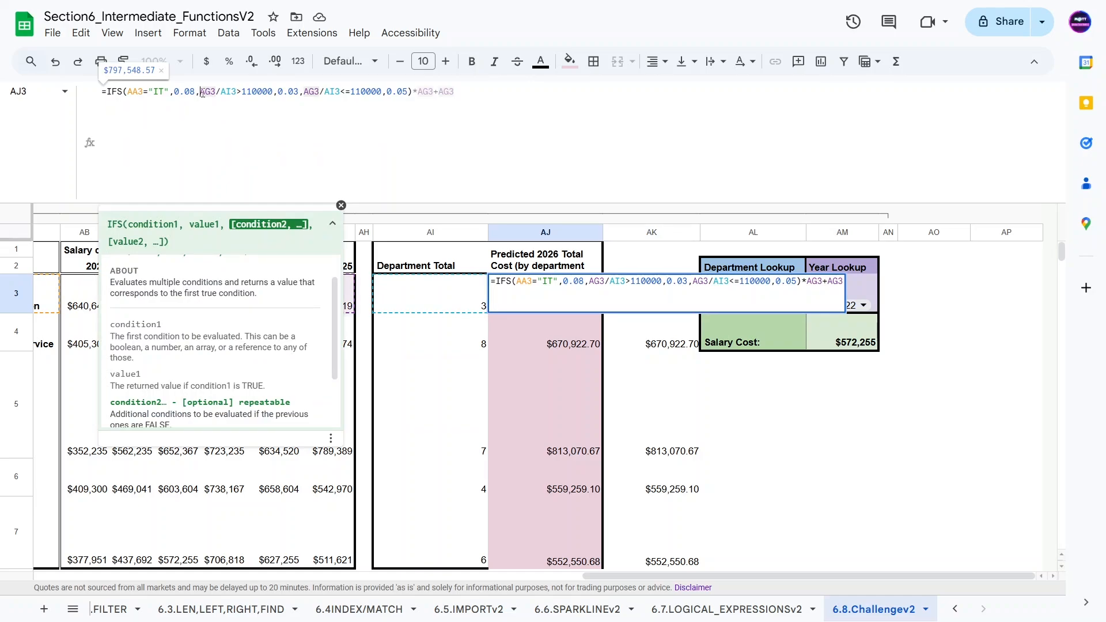
key("ctrl+Return")
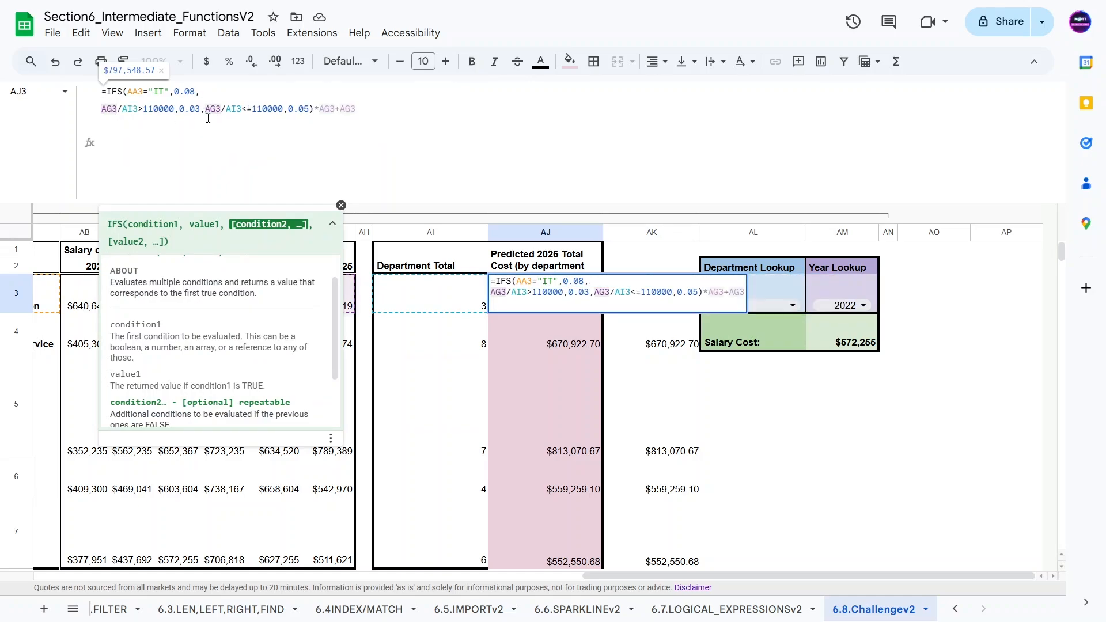
left_click(208, 118)
key("ctrl+Return")
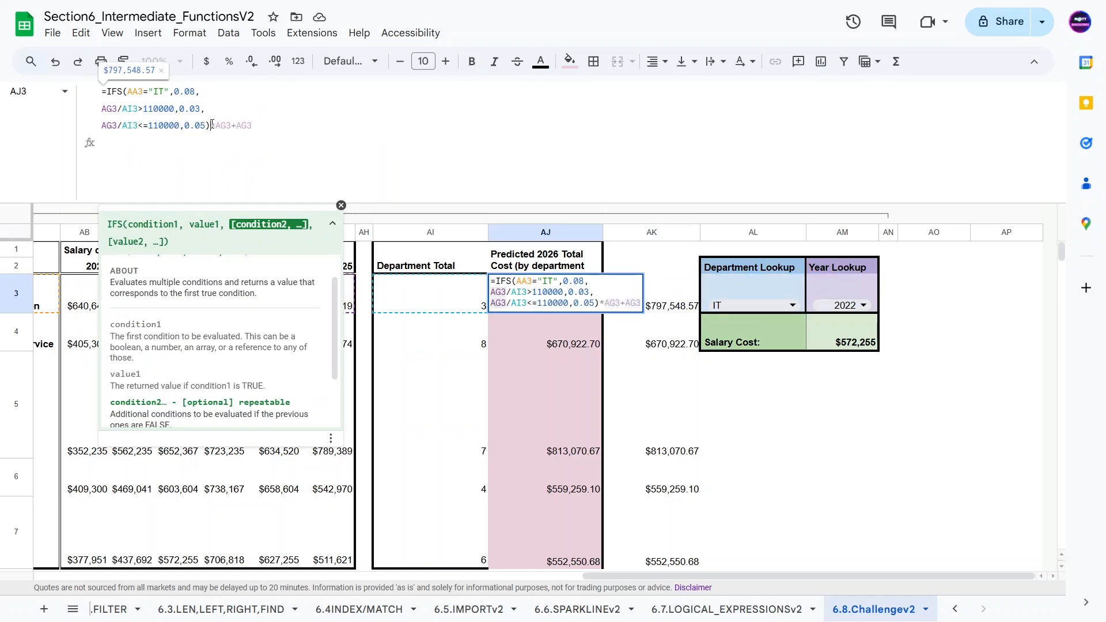
left_click(212, 125)
key("ctrl+Return")
left_click_drag(237, 124, 117, 94)
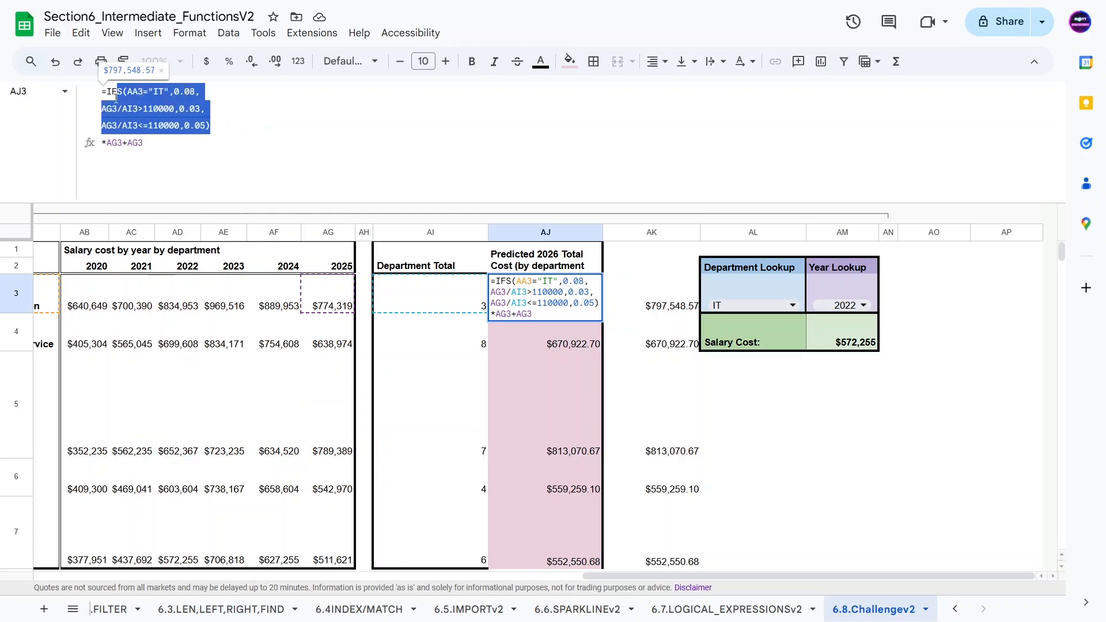
left_click(195, 127)
left_click(143, 145)
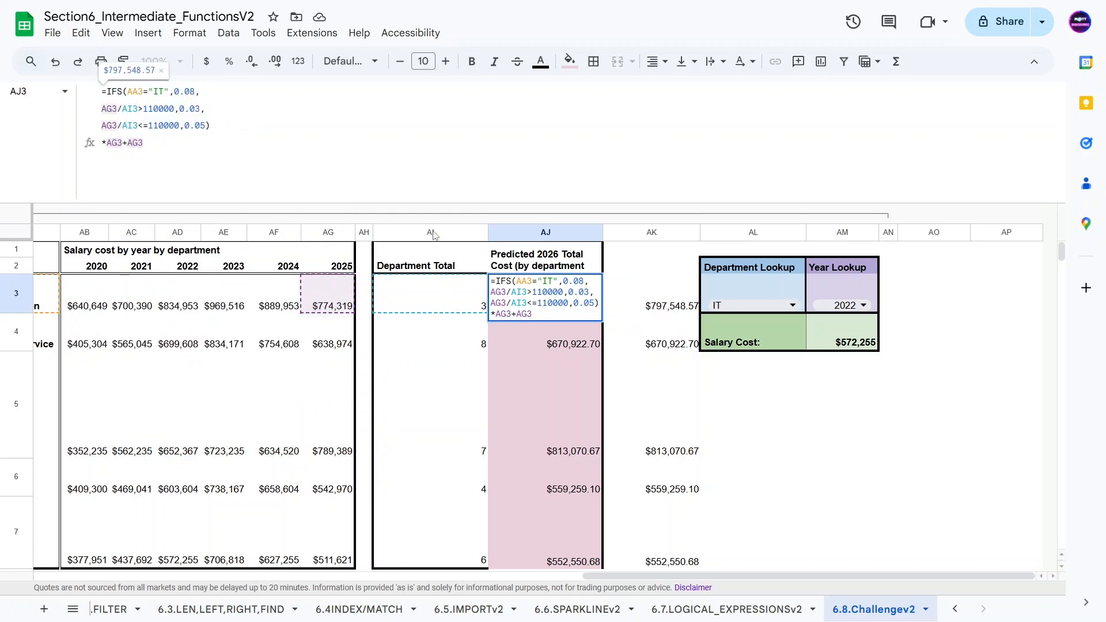
left_click(517, 281)
key("ctrl+Return")
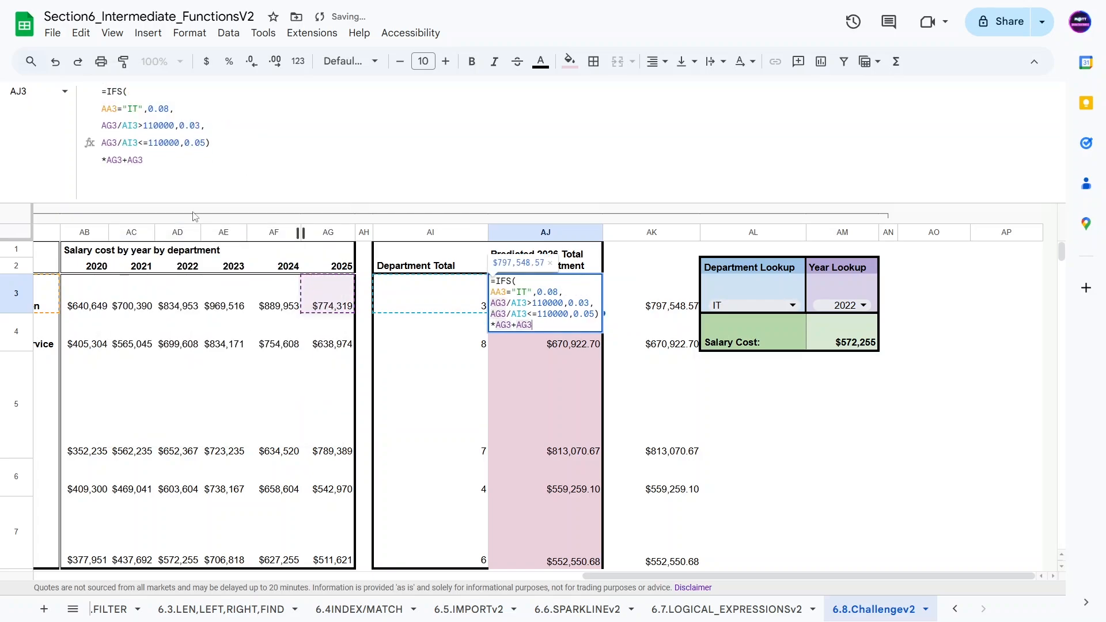
left_click(469, 343)
Step: Compare the multi-line formula in AJ3 against the alternative formula in AK3
left_click(648, 301)
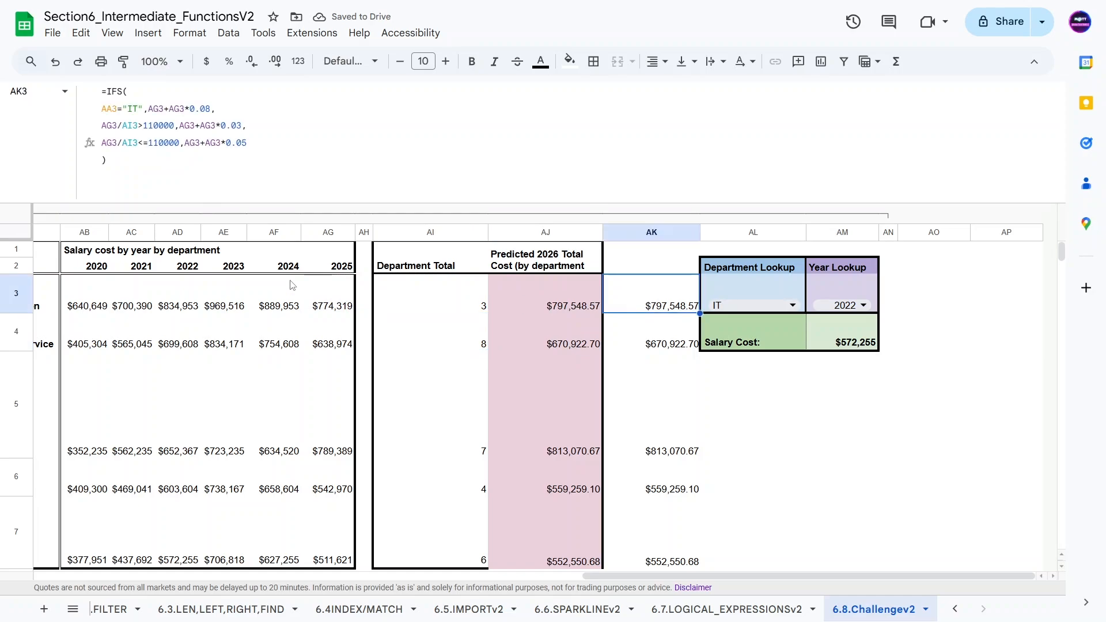
key("Left")
key("Right")
key("Left")
key("Right")
key("Left")
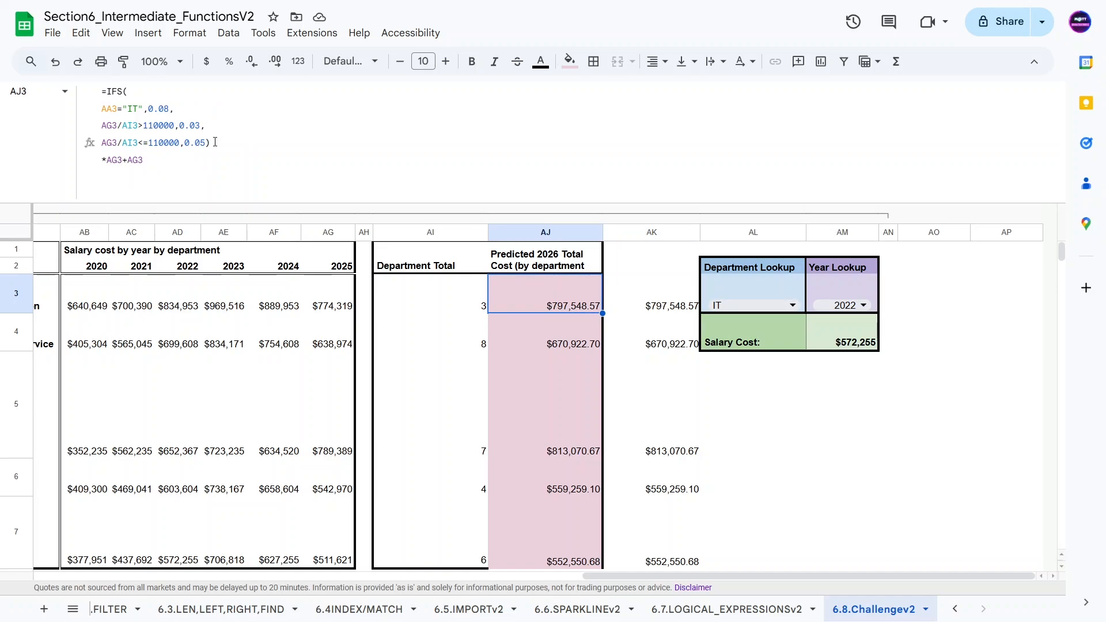
key("Right")
key("Left")
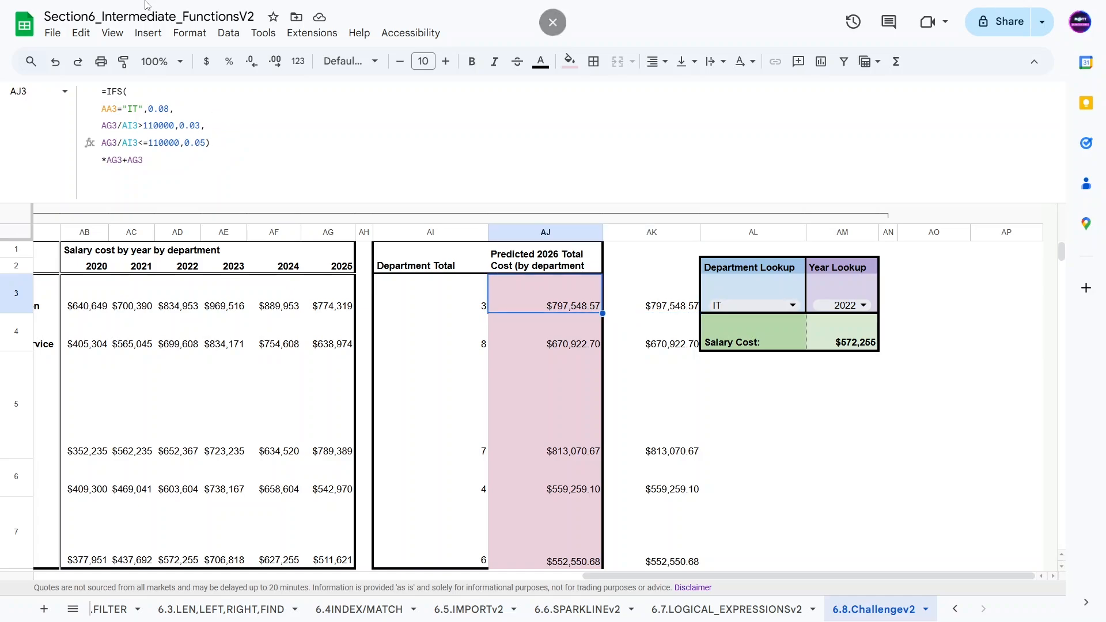
key("Right")
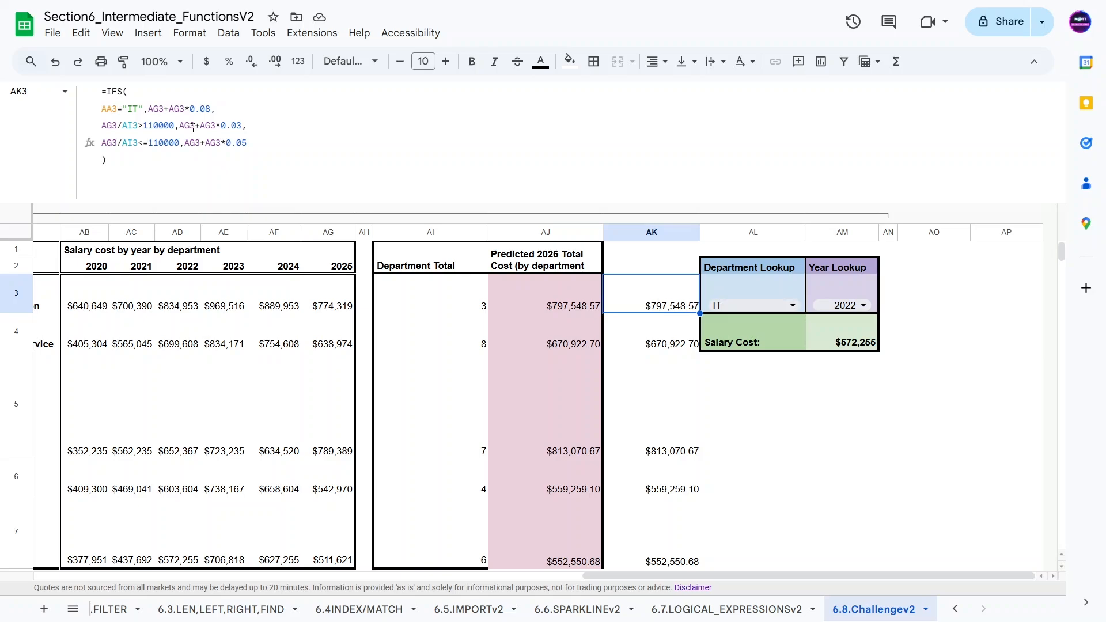
Step: Collapse the grouped columns holding the answer notes and the question 6-7 salary data
scroll(195, 306, "left", 20)
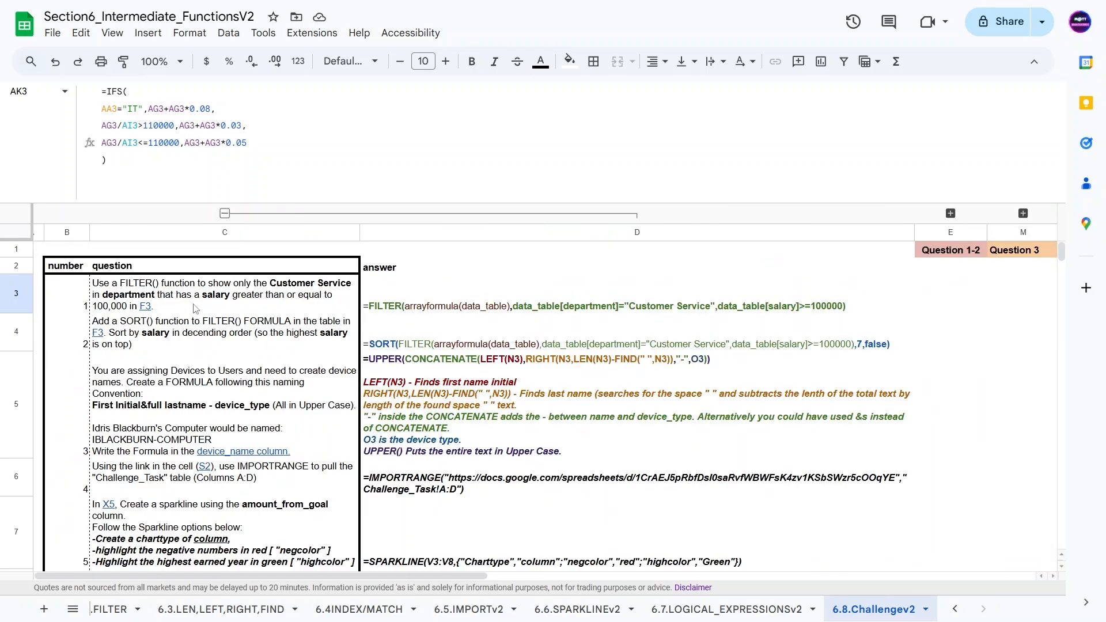
left_click(224, 213)
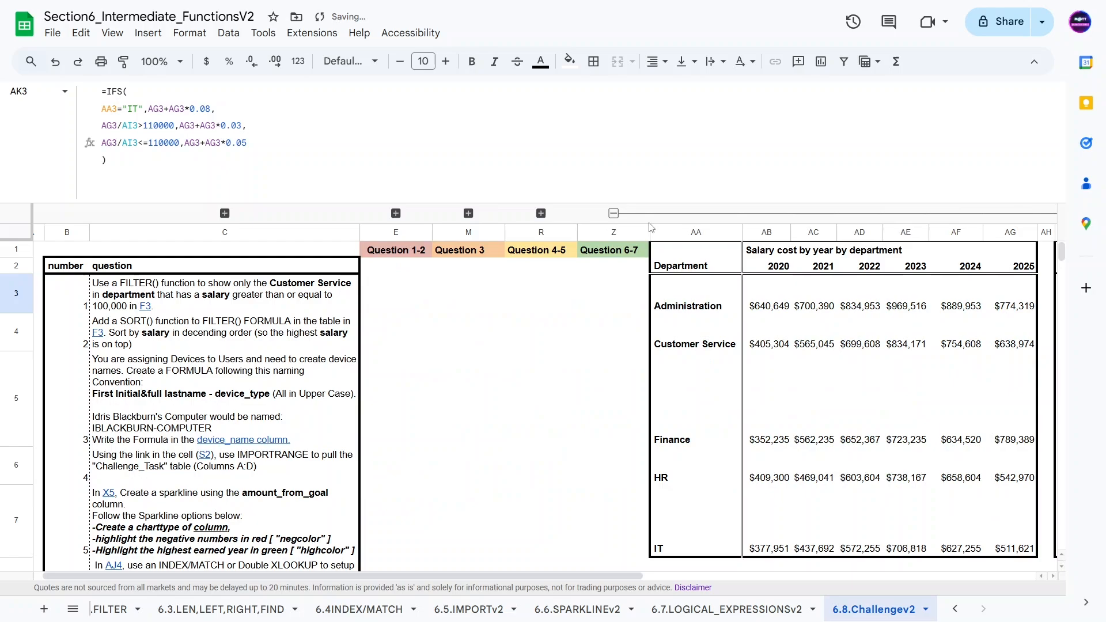
left_click(615, 213)
mouse_move(264, 416)
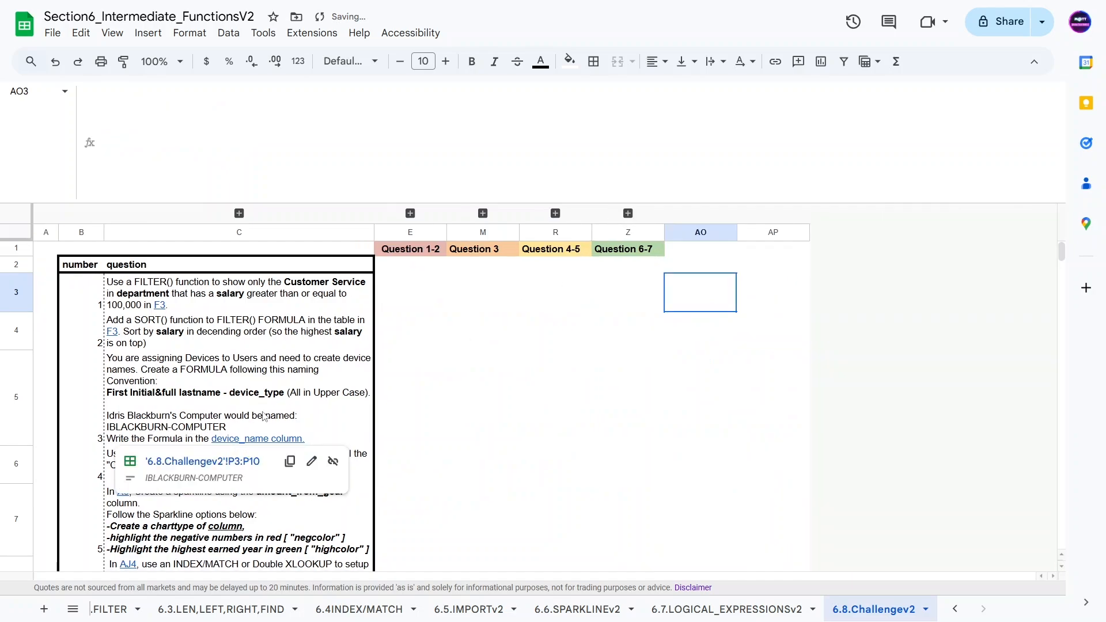